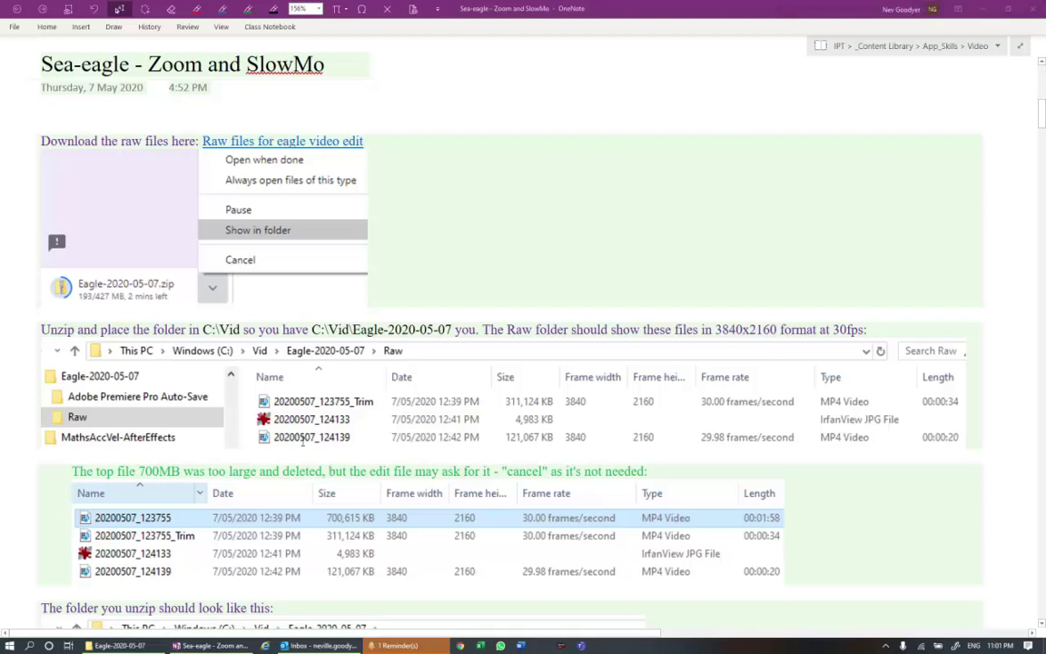
Switch from the OneNote instructions to File Explorer and open the SeaEagle-May2020-V01 project in Premiere Pro
scroll(485, 302, "down", 5)
scroll(472, 309, "up", 4)
scroll(273, 297, "down", 2)
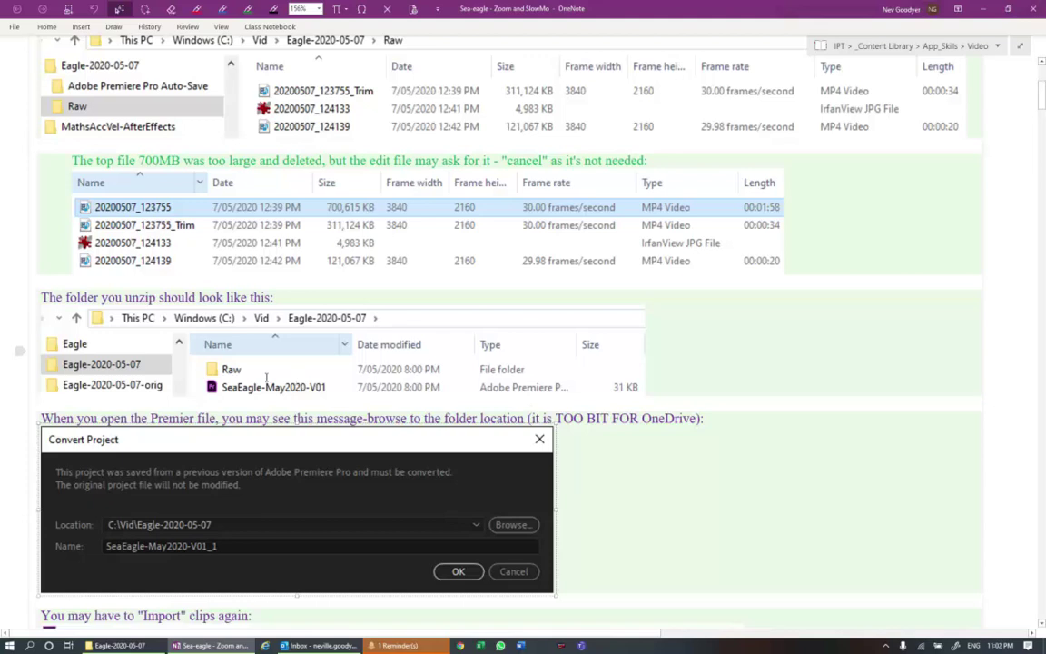
key("alt+Tab")
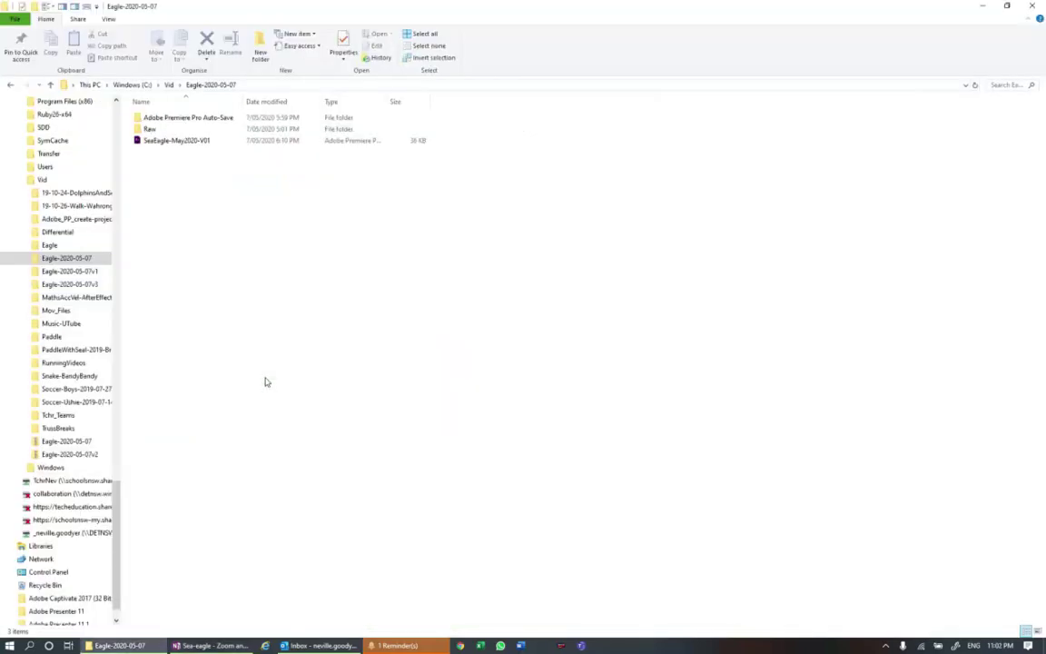
left_click(141, 146)
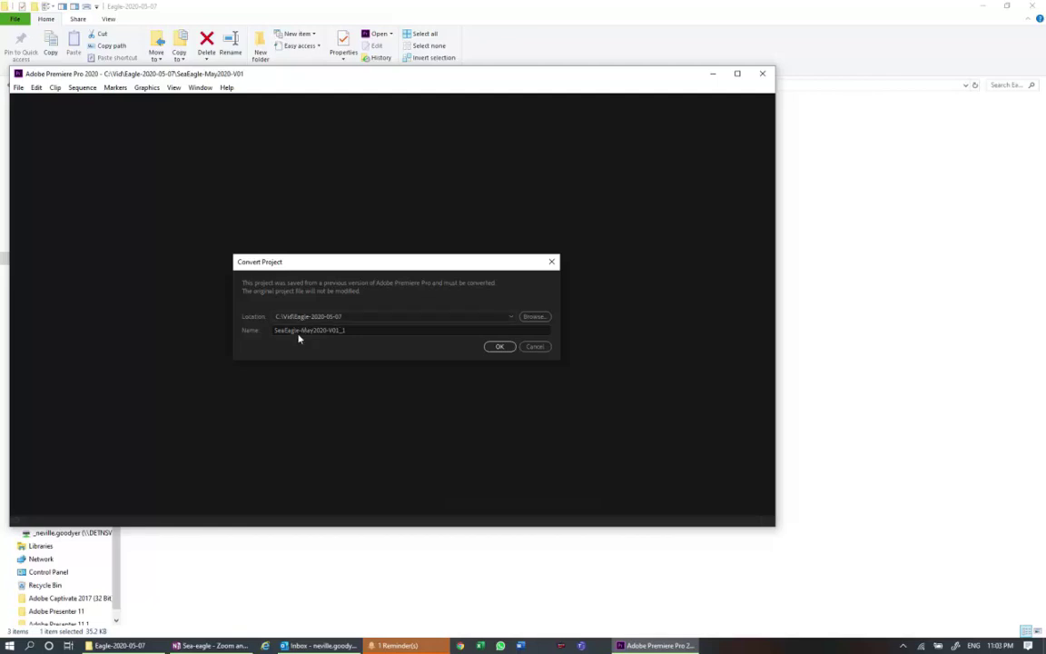
Convert the project under the name SeaEagle-May2020-V02 and cancel relinking the missing 20200507_123755.mp4
left_click(346, 331)
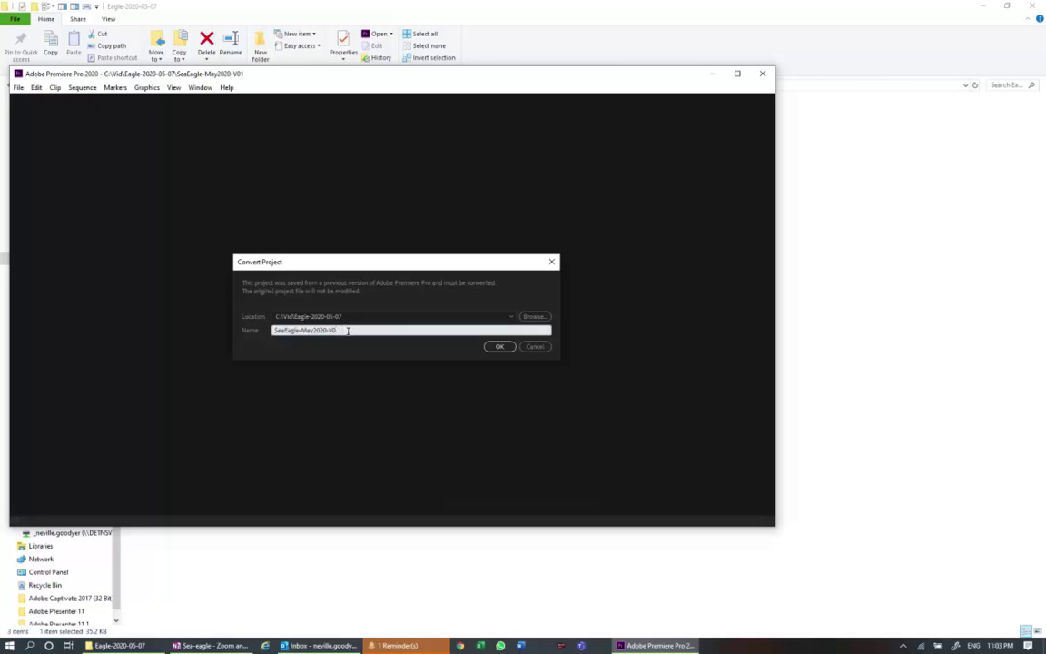
left_click(499, 346)
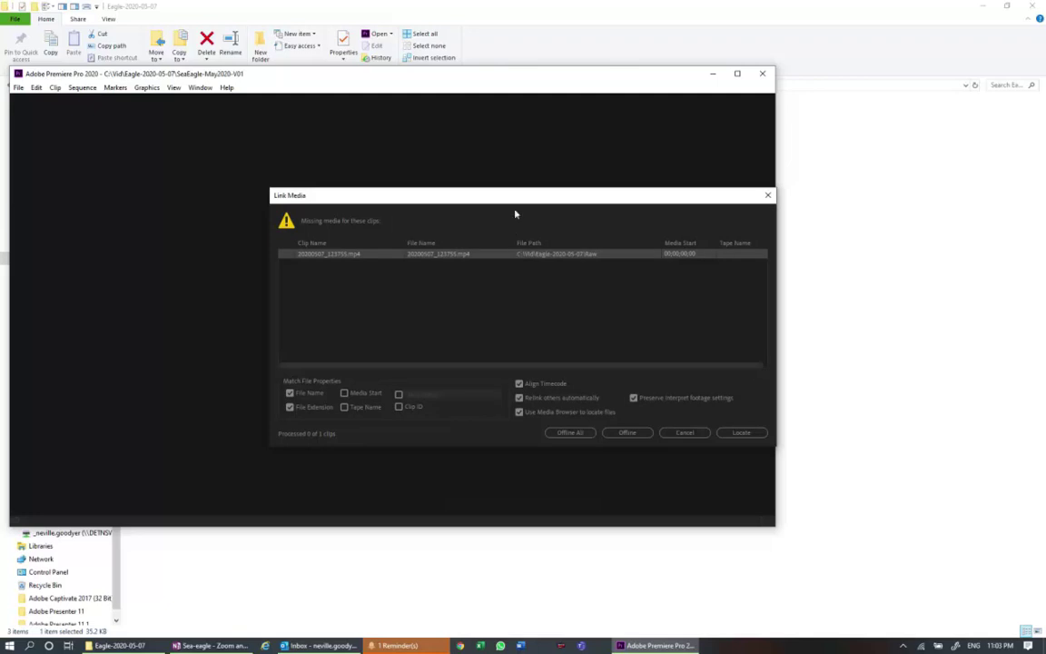
left_click_drag(514, 197, 362, 157)
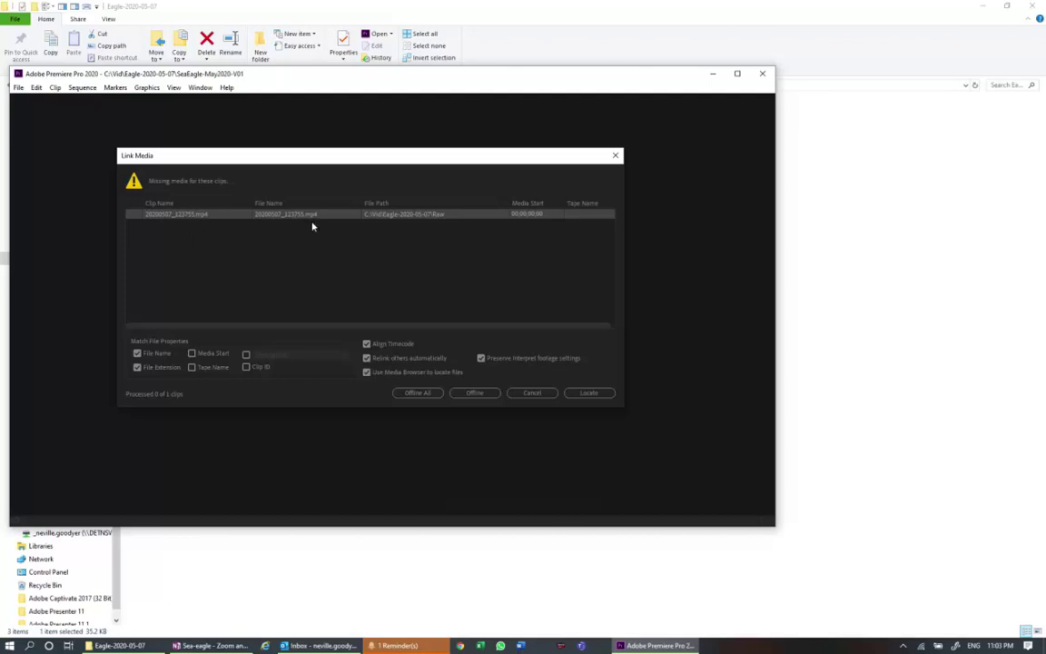
left_click(530, 395)
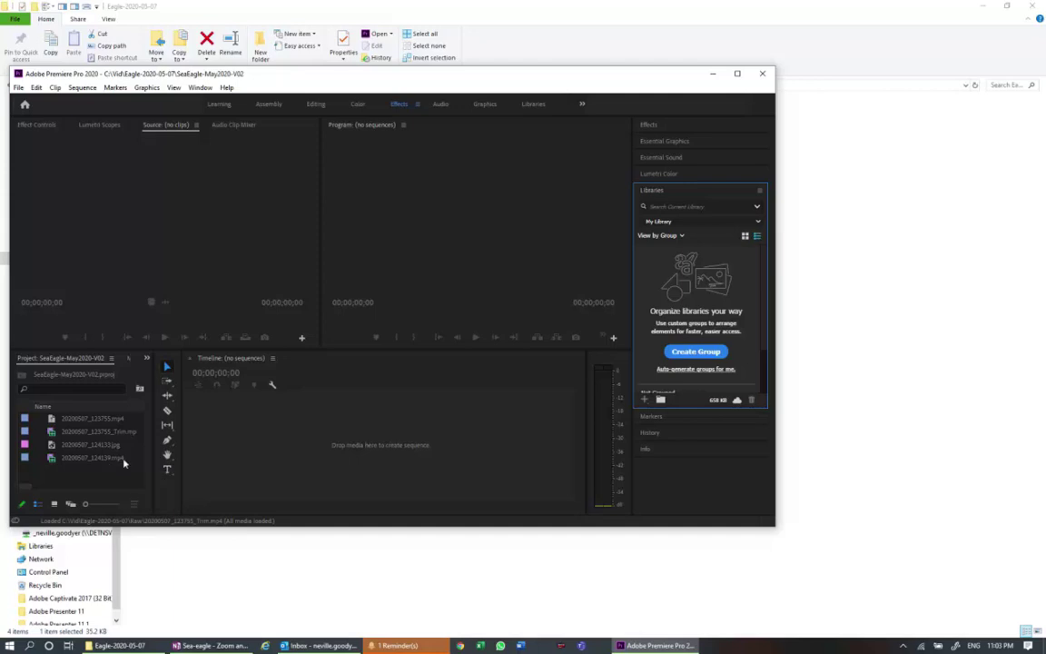
Delete the missing 20200507_123755.mp4 clip from the project, widening the file list to show the frame rates
left_click_drag(153, 456, 179, 443)
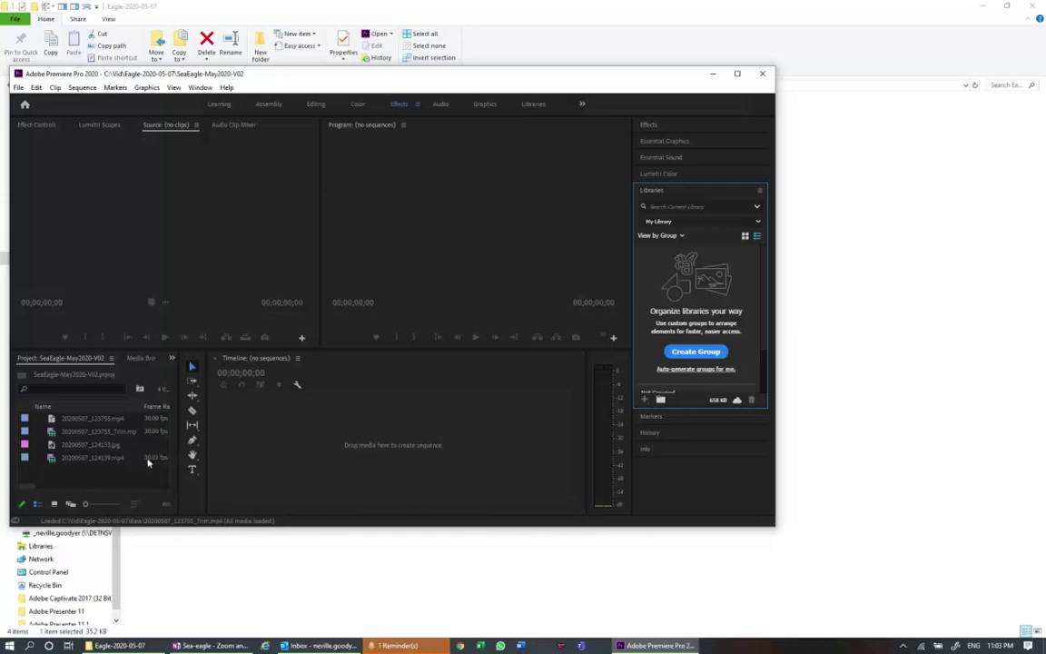
right_click(101, 423)
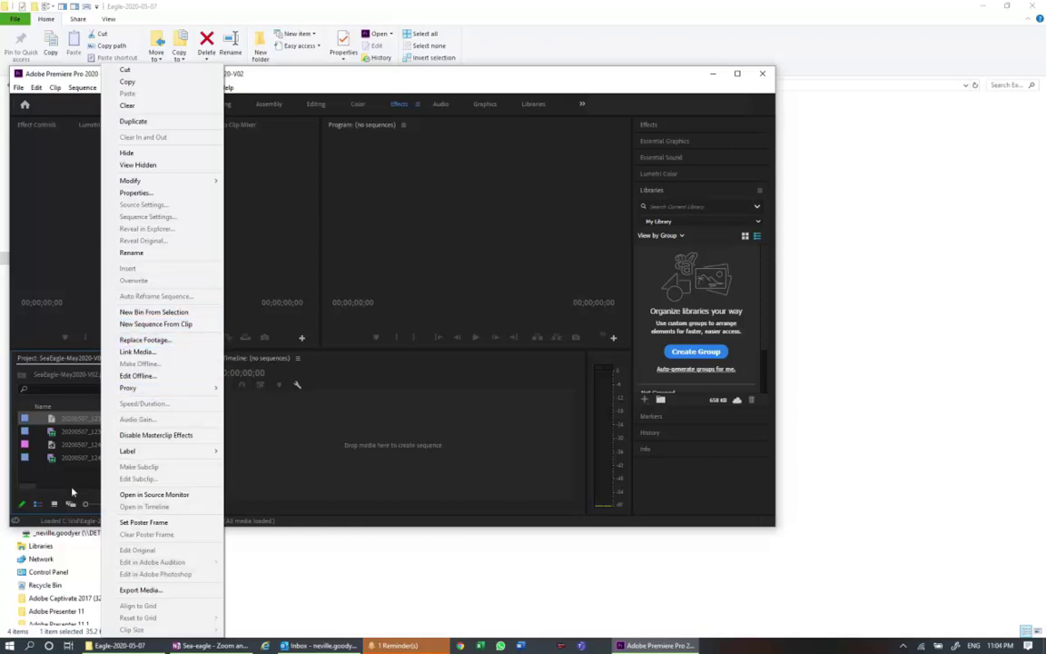
left_click(51, 422)
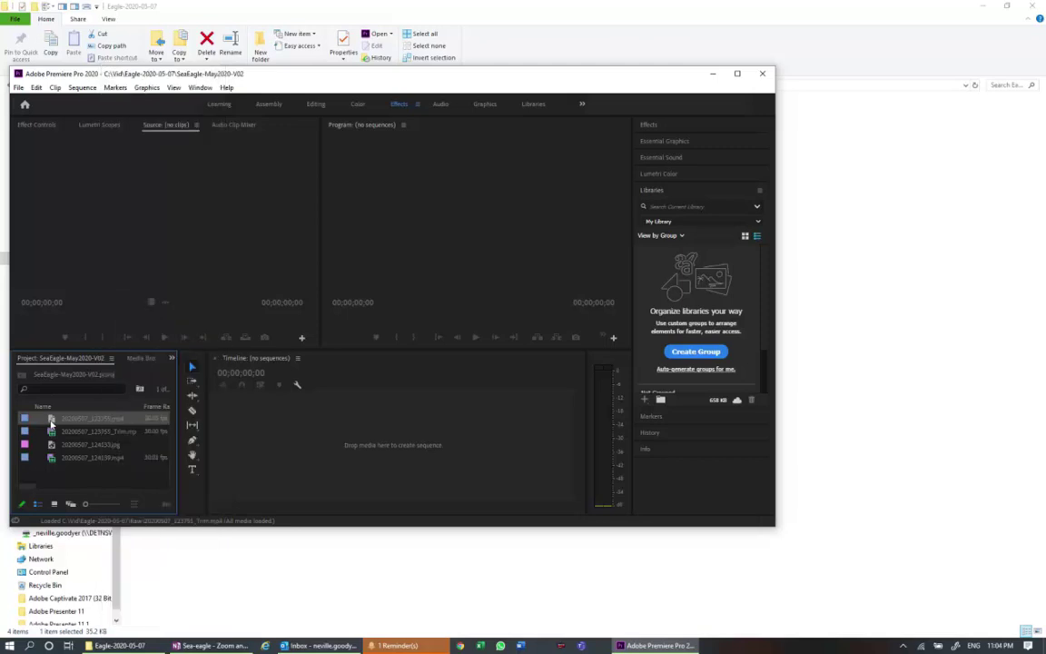
key("Delete")
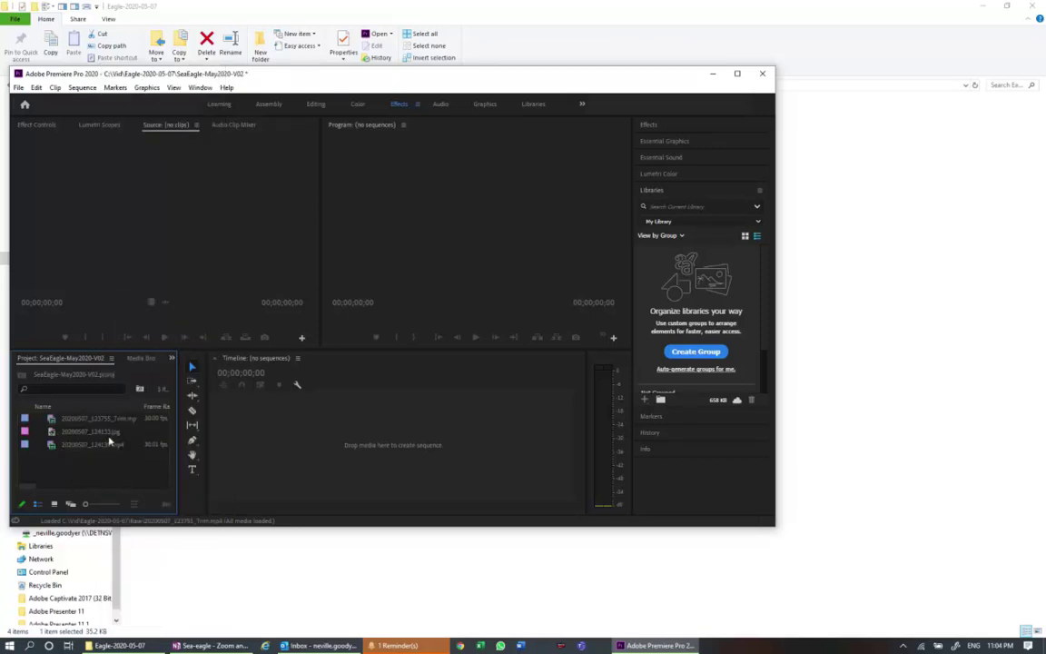
Create a sequence from 20200507_123755_Trim.mp4 and shift its clip about 8 seconds later, with video track V1 enlarged
left_click(52, 421)
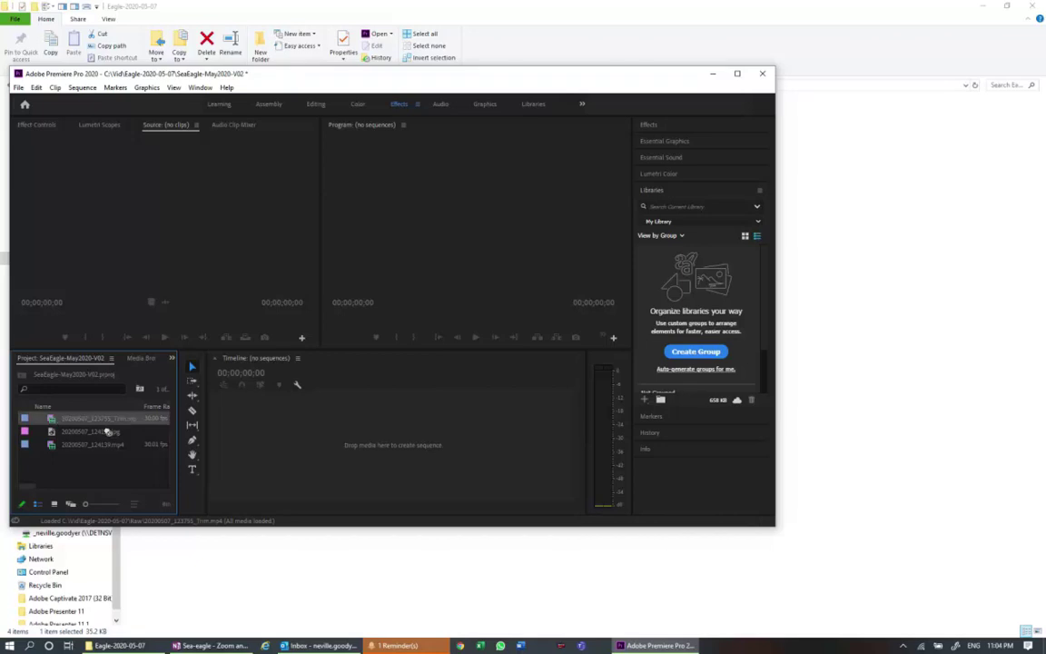
left_click_drag(255, 455, 256, 455)
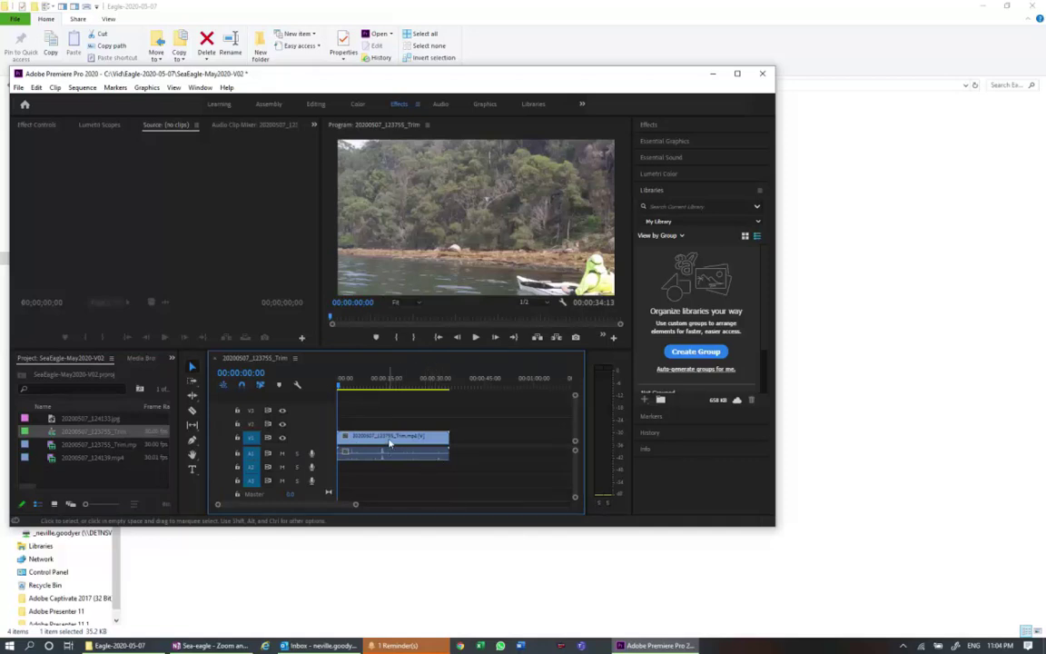
left_click_drag(307, 420, 307, 414)
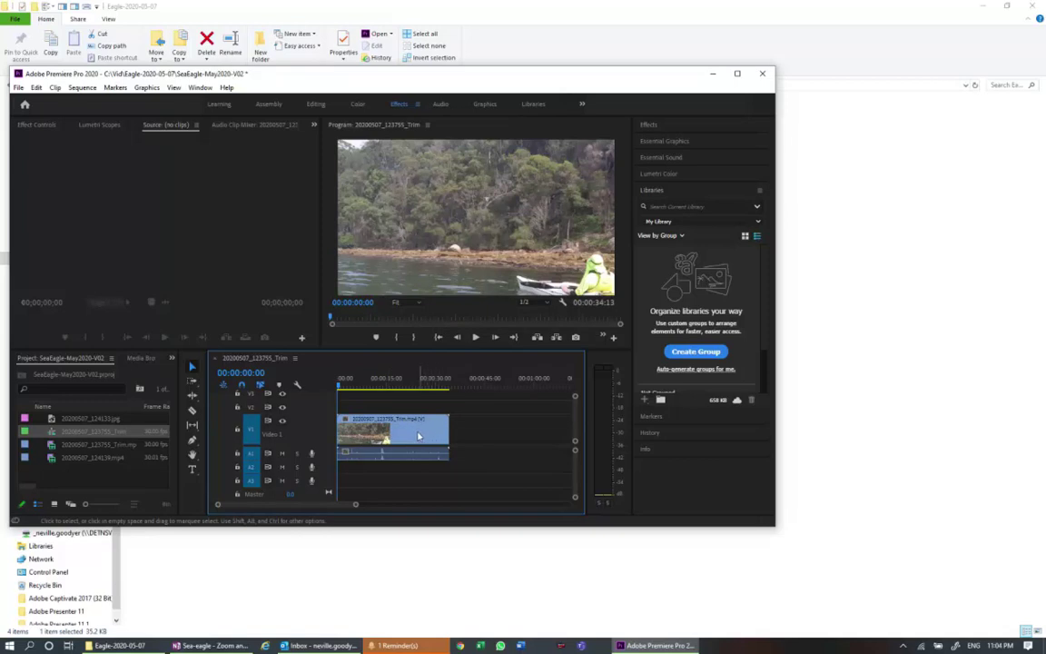
left_click_drag(422, 436, 445, 437)
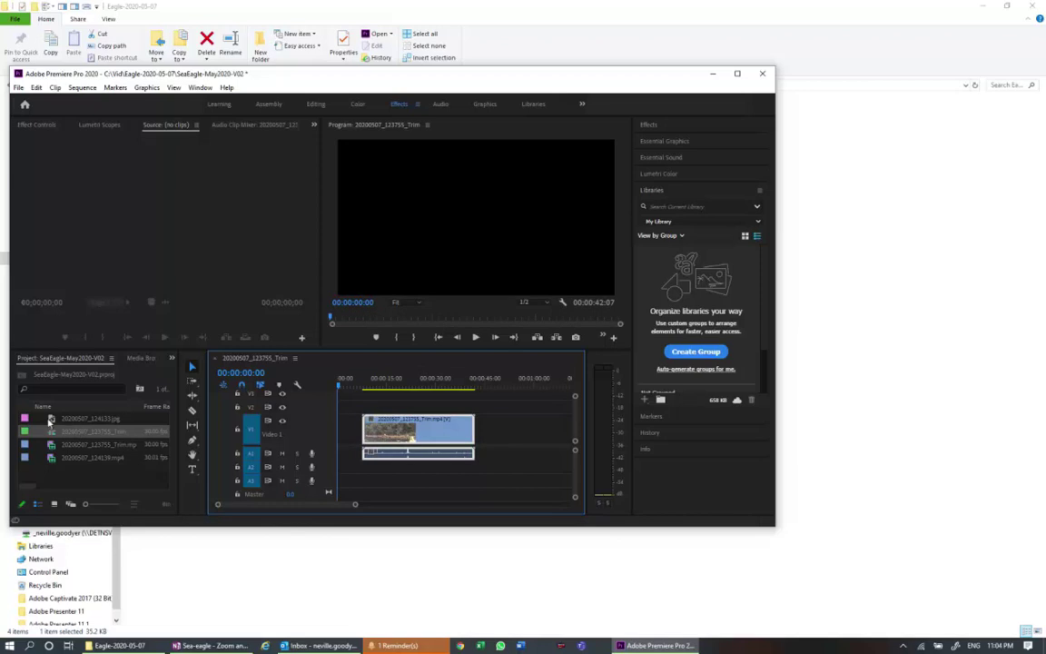
Place 20200507_124133.jpg at the start of track V2 and 20200507_124139.mp4 on V1 after the trimmed clip
left_click_drag(50, 420, 283, 405)
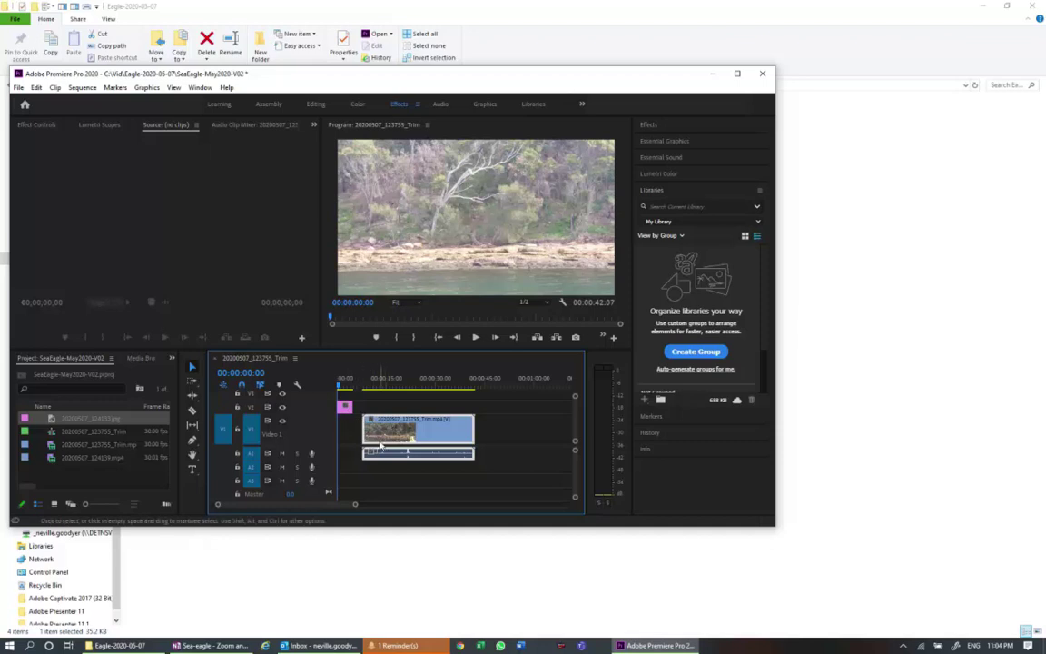
left_click(91, 459)
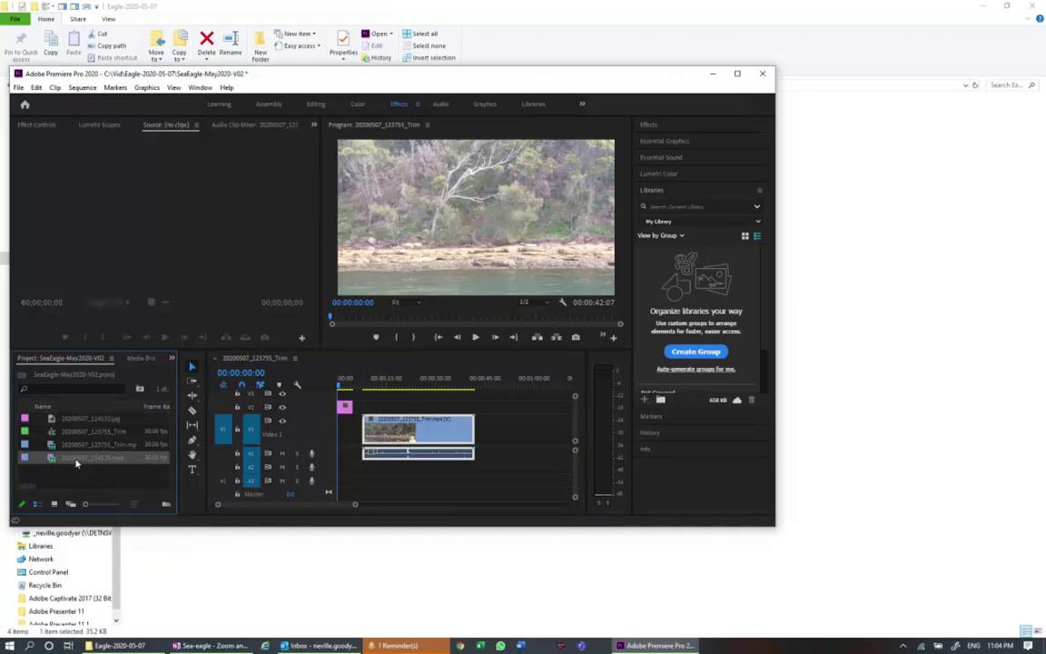
left_click_drag(91, 458, 492, 445)
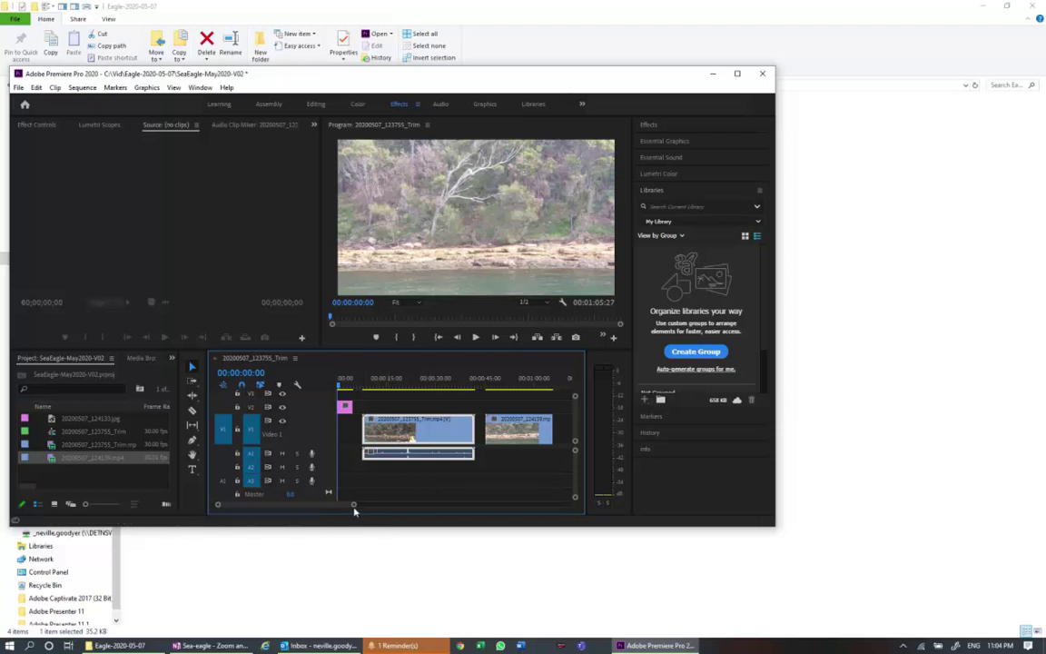
Maximize the Premiere Pro window and show the Effect Controls for the 20200507_124133.jpg clip in the timeline
left_click_drag(354, 506, 351, 505)
left_click_drag(336, 505, 307, 509)
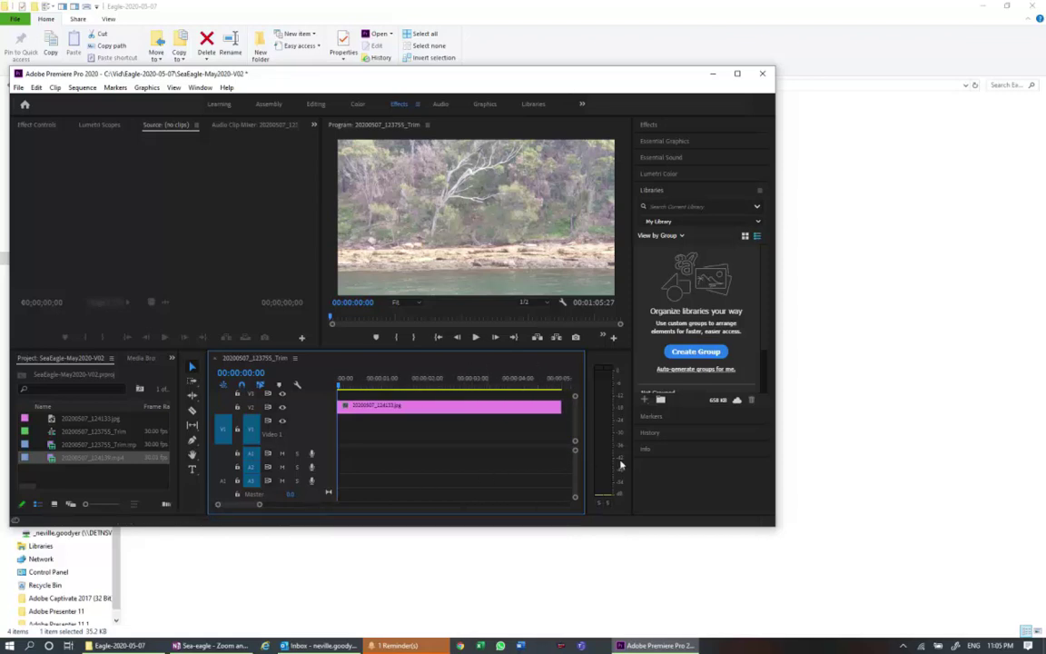
left_click_drag(777, 444, 818, 444)
left_click(779, 74)
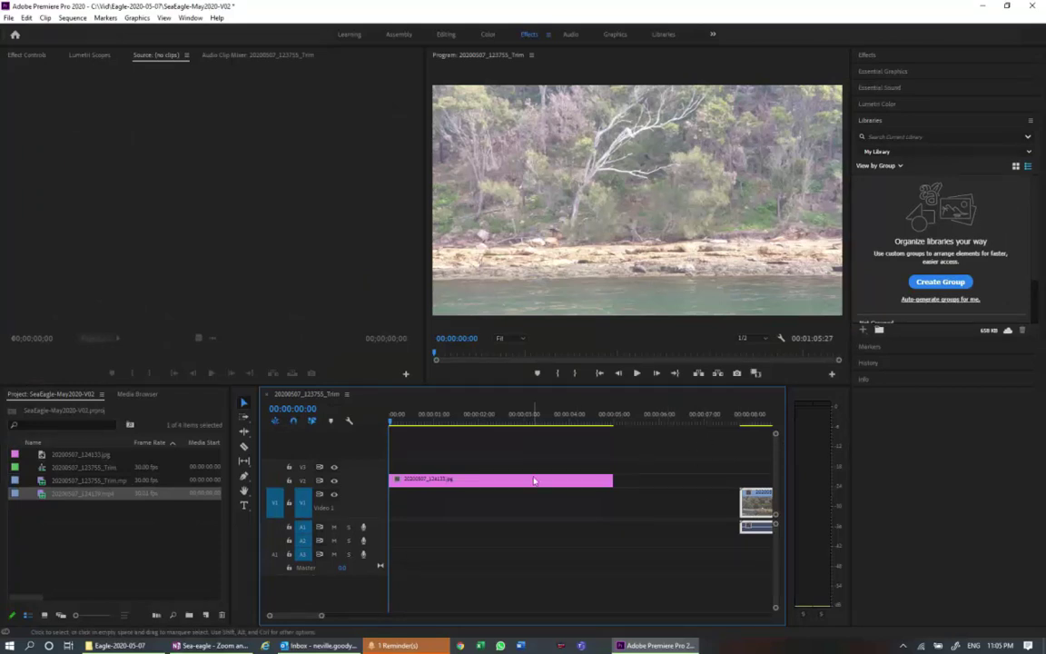
double_click(461, 483)
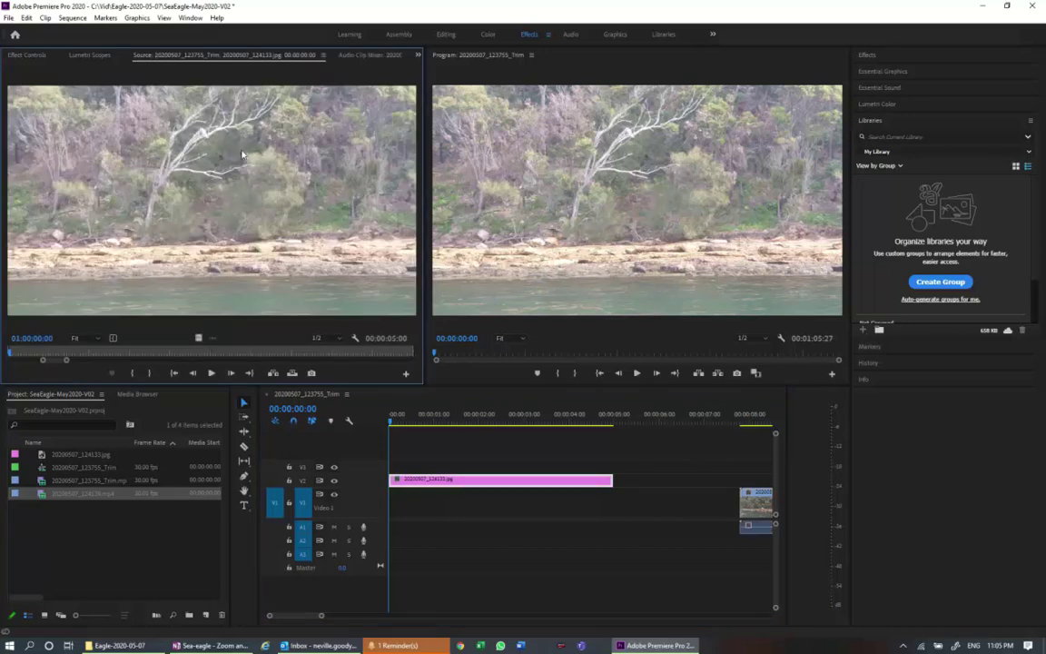
left_click(415, 55)
left_click(435, 70)
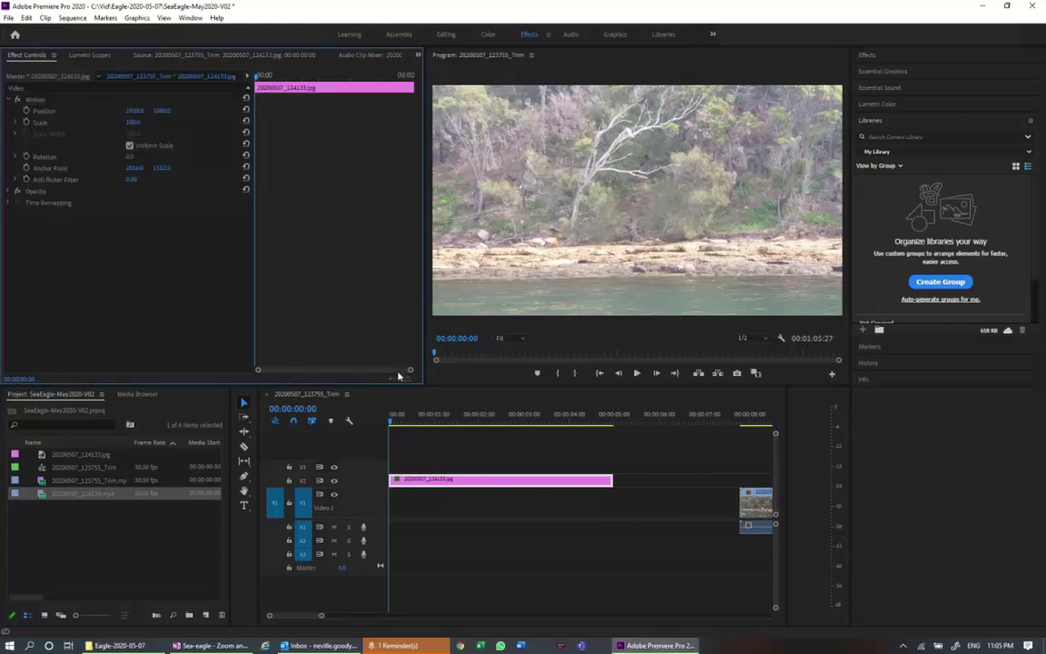
Add Position and Scale keyframes to the still image at 00:00:00:00 and 00:00:00:29, keeping its full-frame values
mouse_move(408, 373)
left_mouse_down()
mouse_move(325, 371)
mouse_move(411, 371)
left_mouse_up()
mouse_move(321, 615)
left_mouse_down()
mouse_move(352, 616)
mouse_move(317, 616)
left_mouse_up()
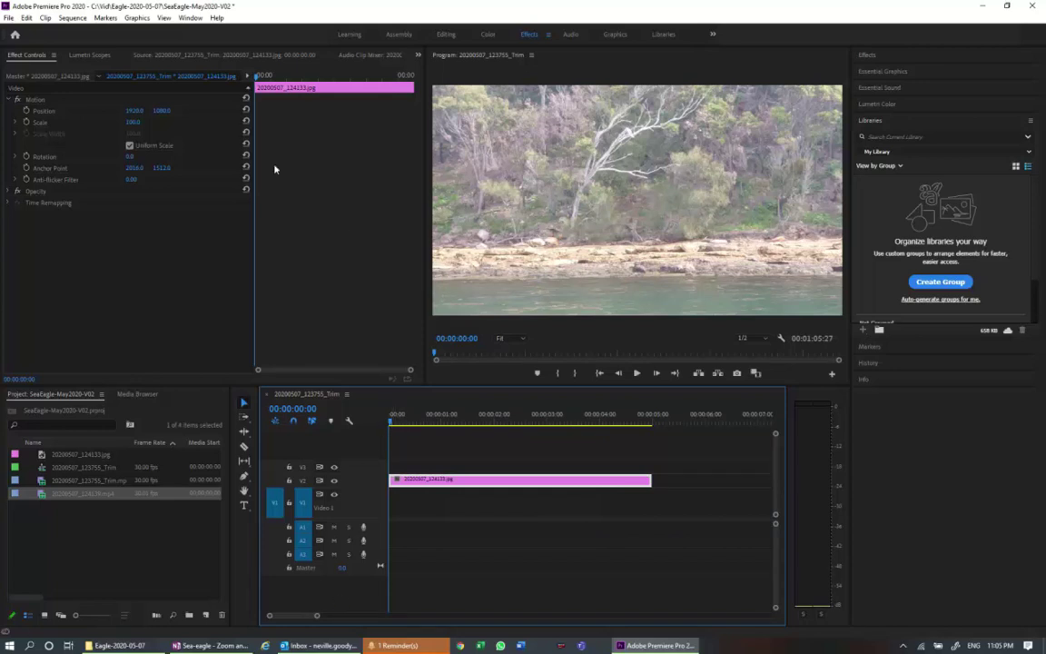
left_click(27, 110)
left_click(27, 122)
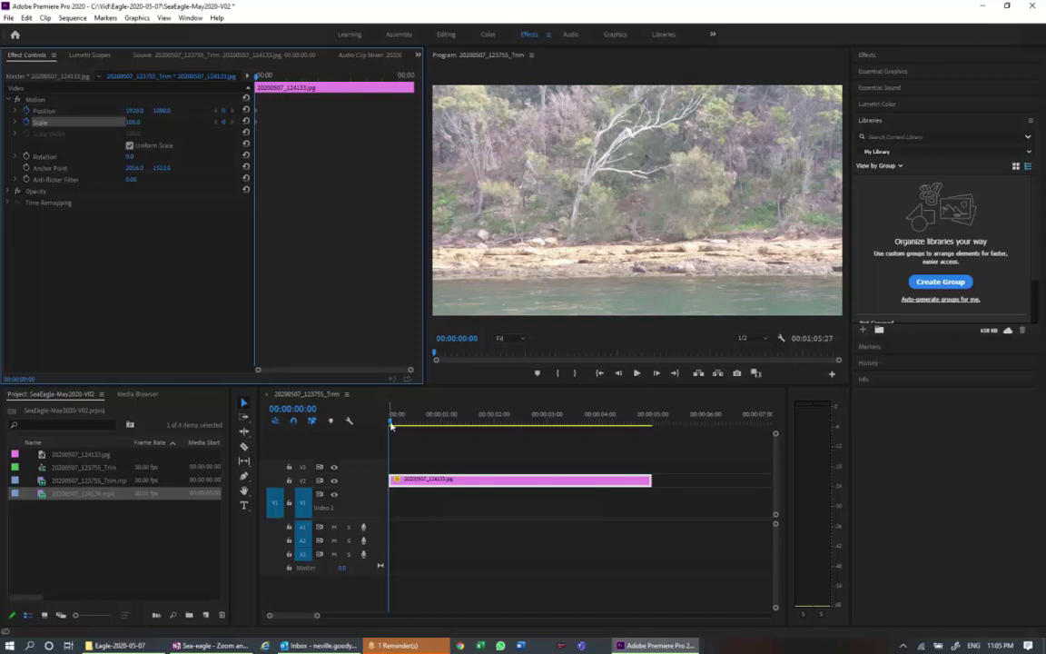
left_click_drag(391, 425, 442, 428)
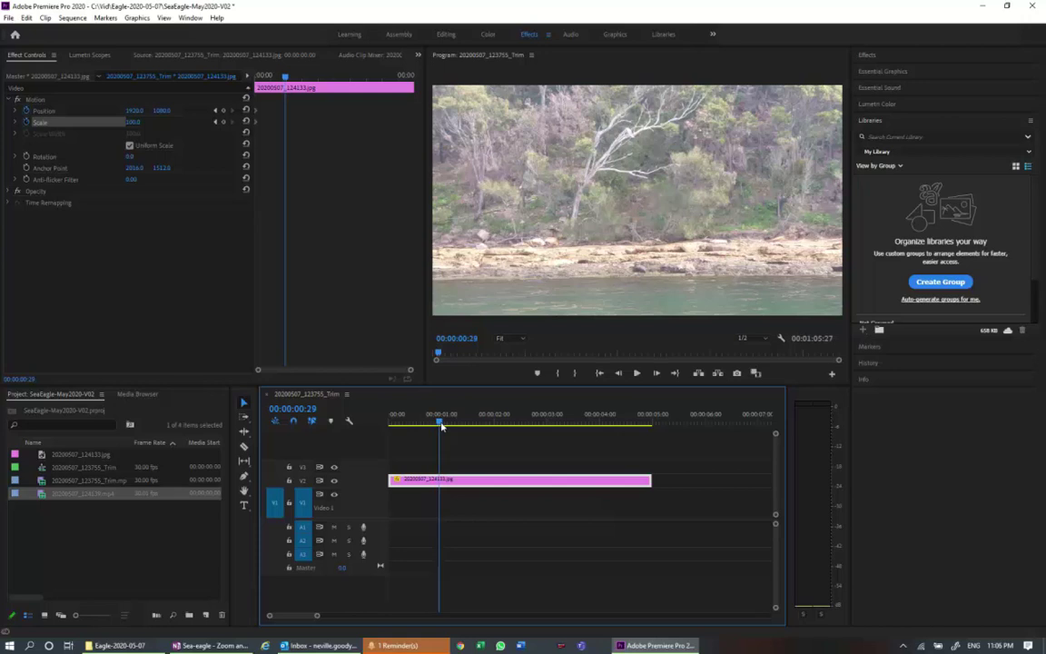
left_click(223, 110)
left_click(223, 122)
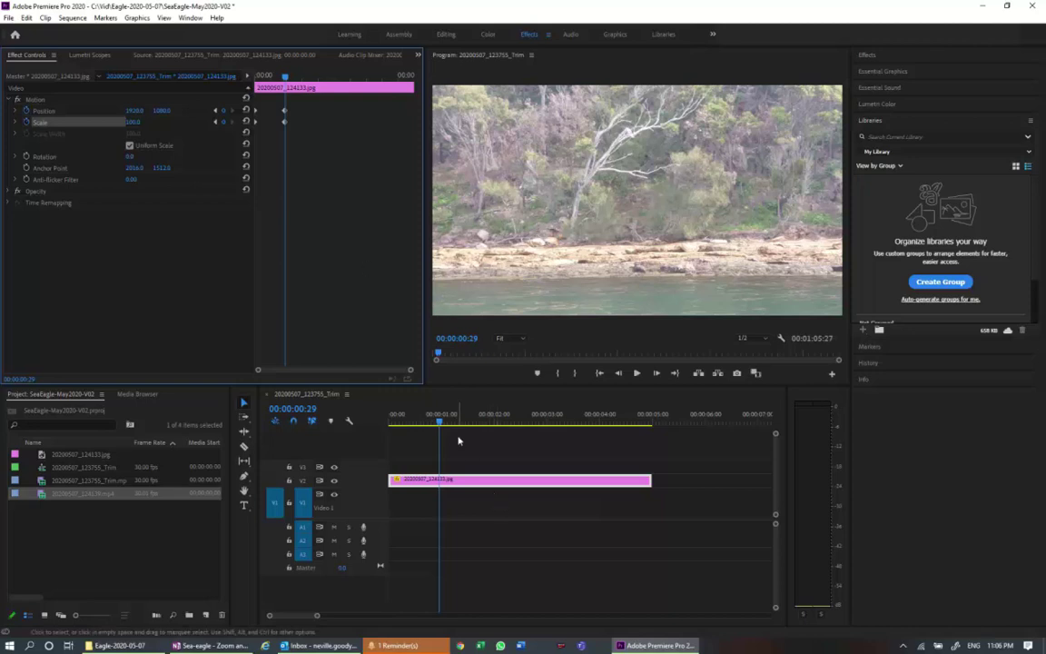
Keyframe the still image at 00:00:03:29 with Scale 371 and Position 2166, 3444 to zoom in on the eagle
left_click_drag(440, 425, 597, 430)
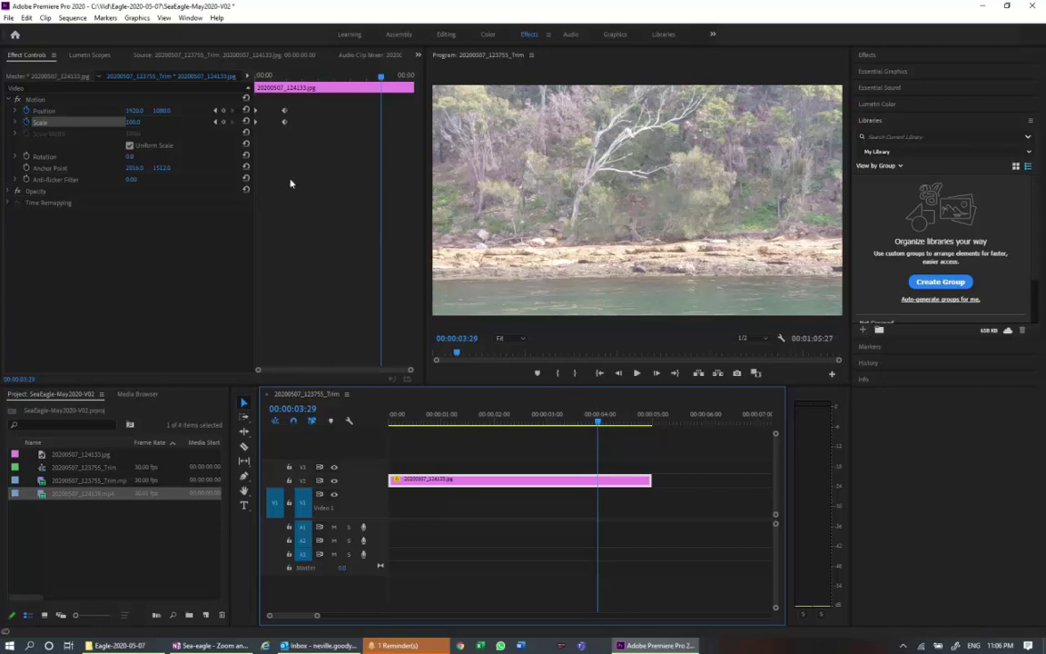
left_click(223, 110)
left_click(224, 122)
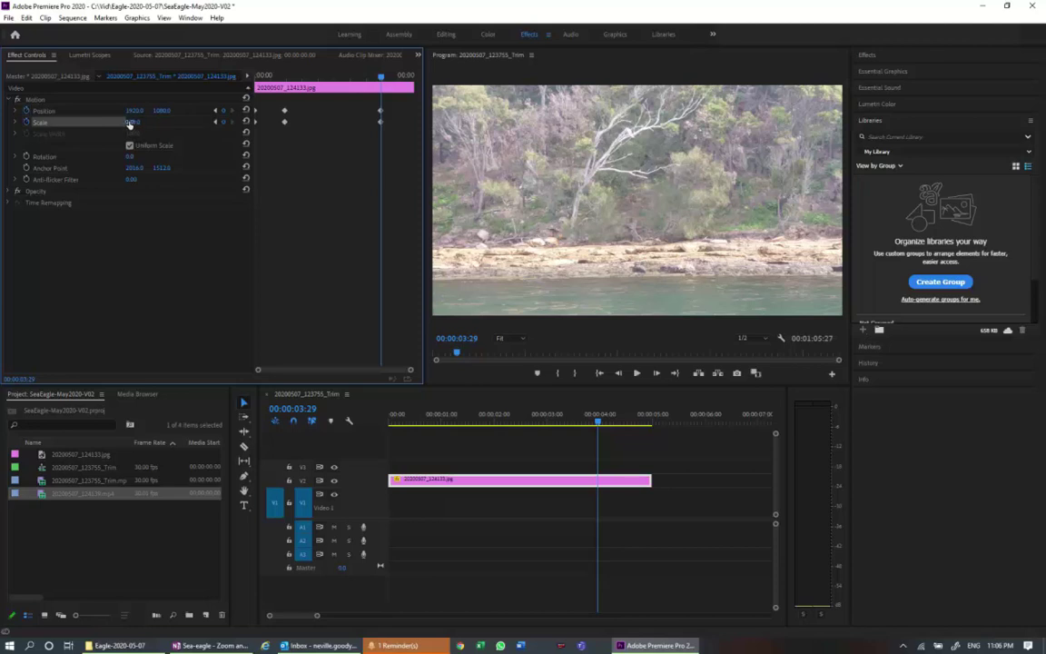
left_click_drag(129, 121, 227, 121)
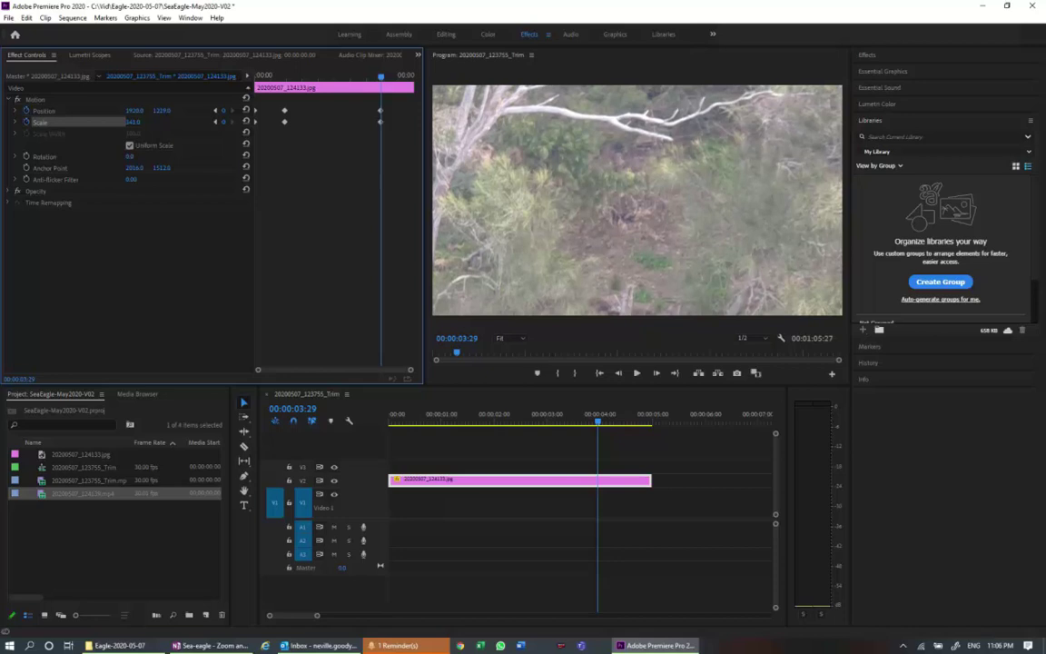
left_click_drag(162, 110, 246, 110)
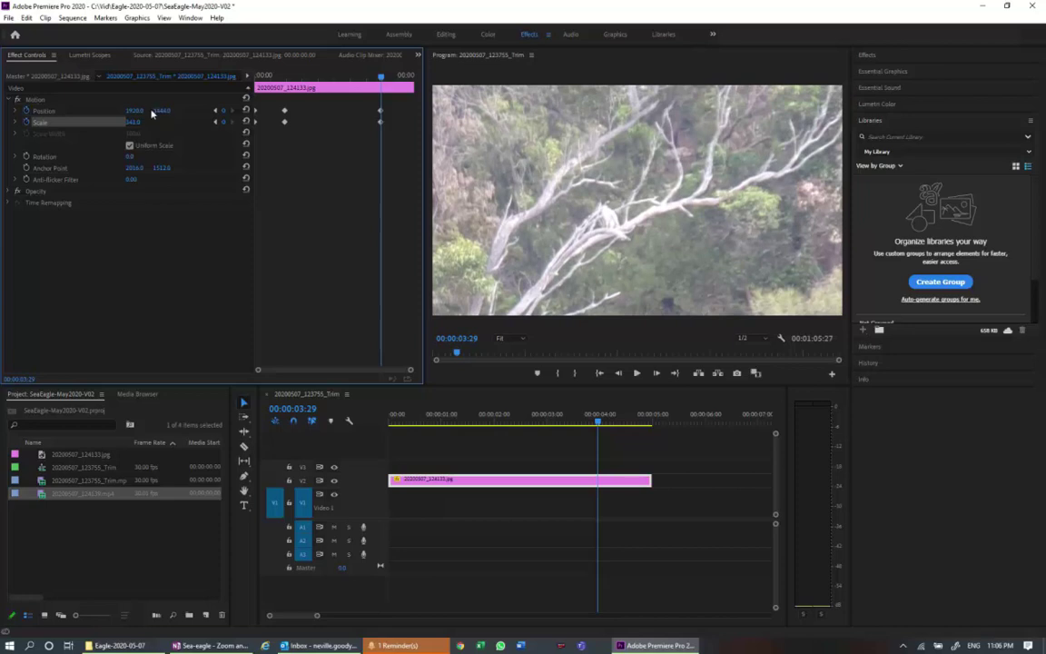
mouse_move(133, 110)
left_mouse_down()
mouse_move(91, 110)
mouse_move(173, 110)
mouse_move(128, 110)
left_mouse_up()
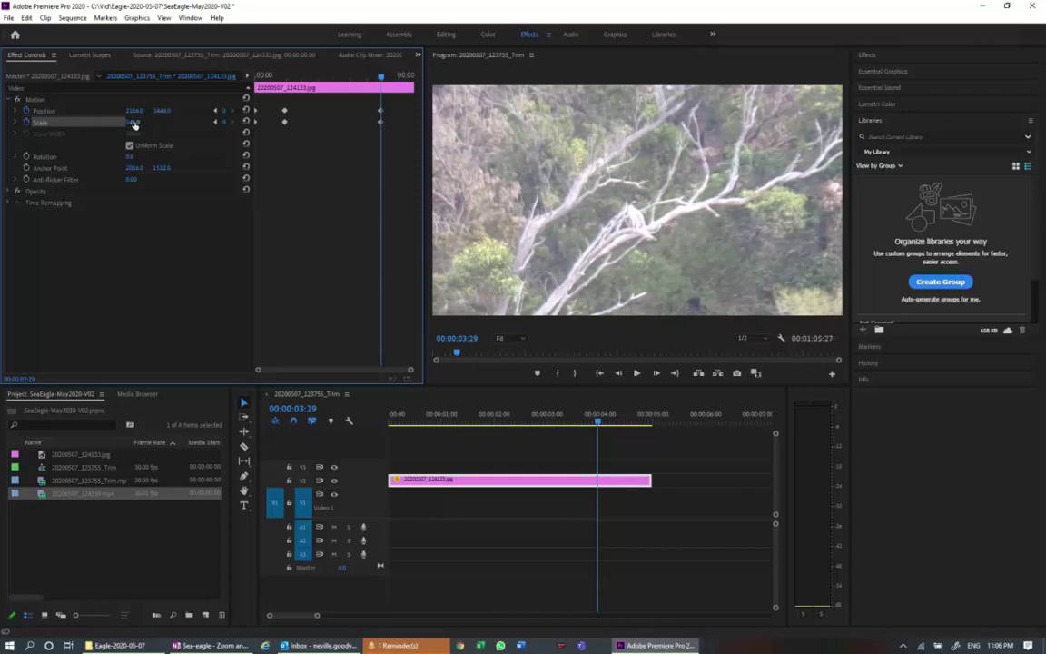
mouse_move(133, 122)
left_mouse_down()
mouse_move(147, 122)
mouse_move(138, 122)
left_mouse_up()
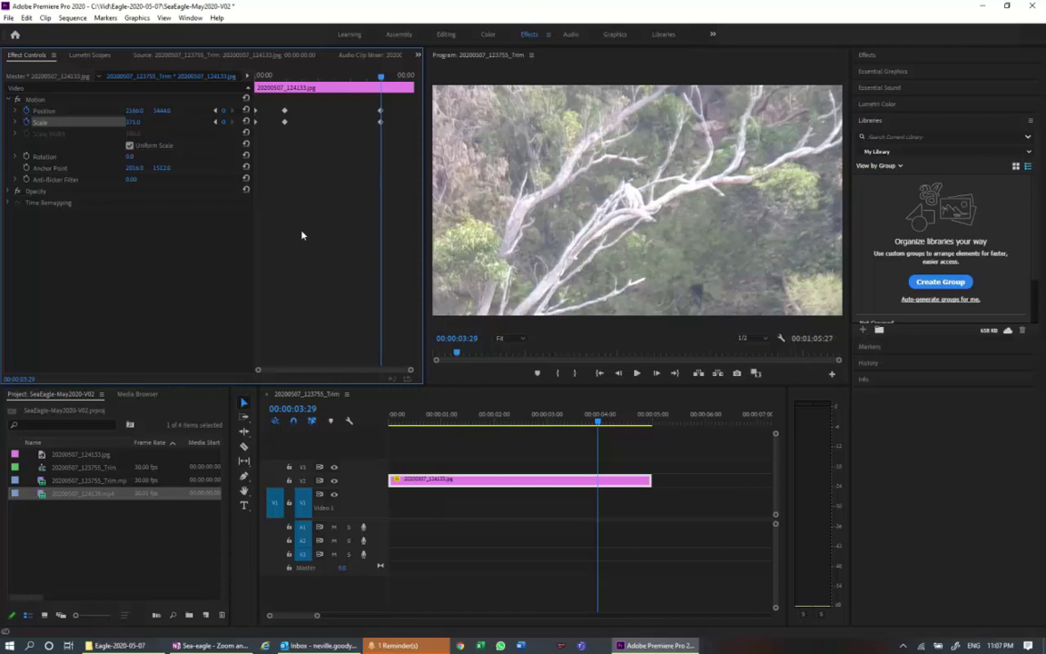
Play back the end of the still image's zoom-in on the eagle
key("space")
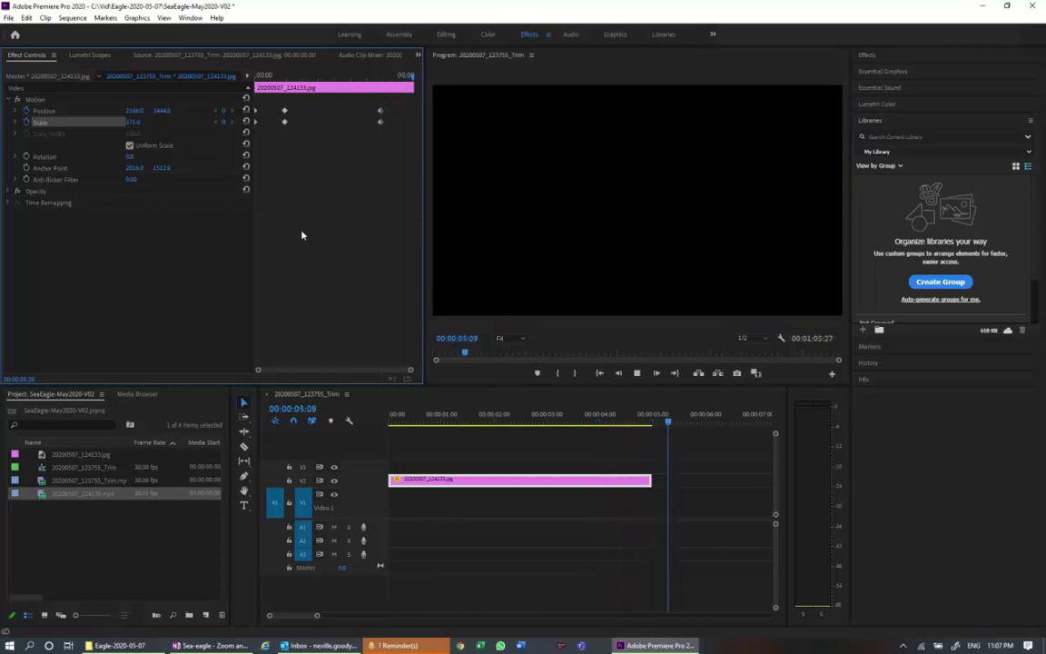
key("space")
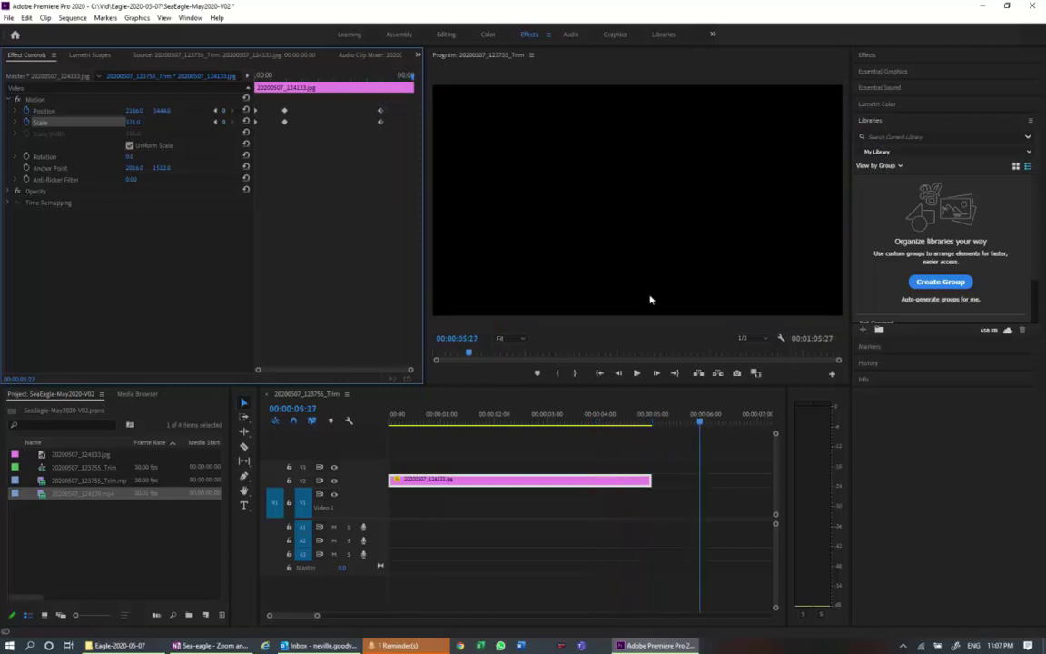
left_click_drag(697, 424, 578, 409)
key("space")
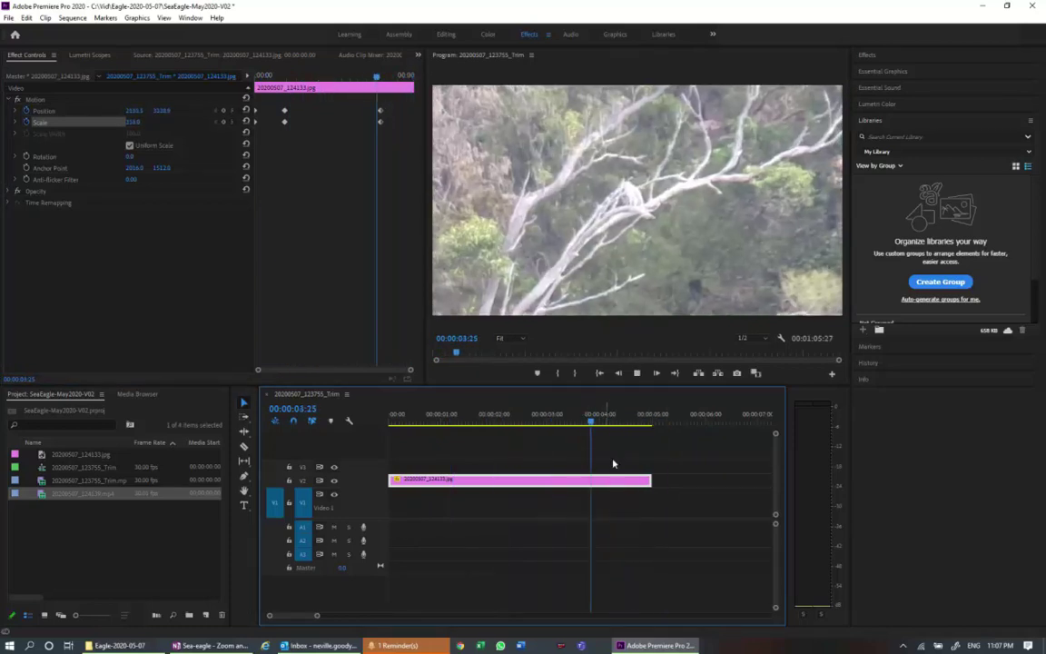
Move the 20200507_123755_Trim.mp4 clip earlier in the timeline so it starts directly after the still image ends
key("space")
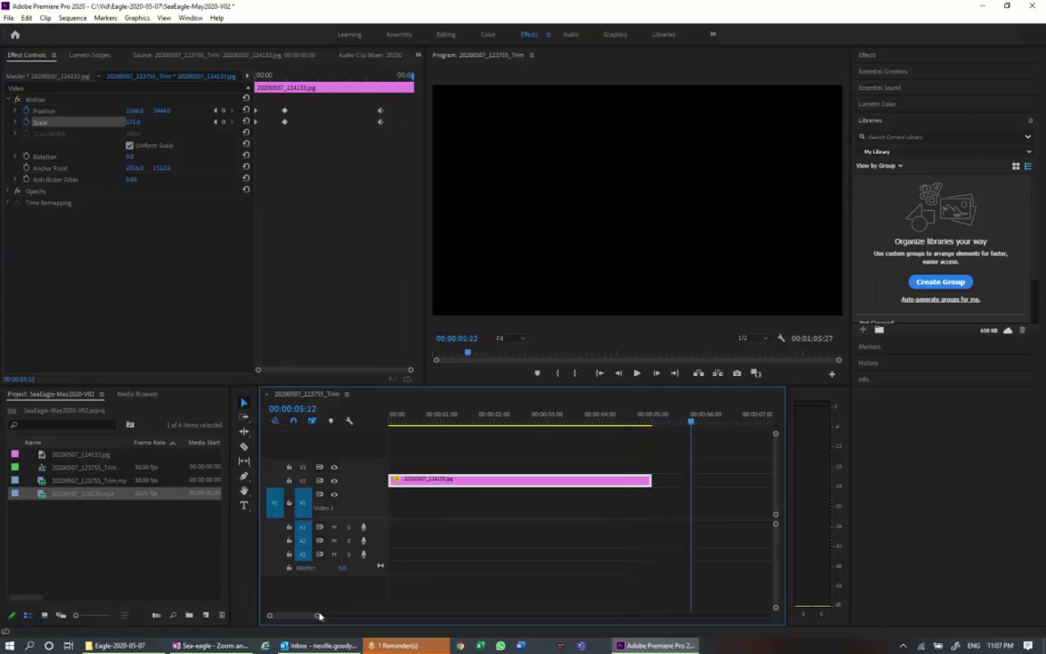
left_click_drag(318, 616, 340, 616)
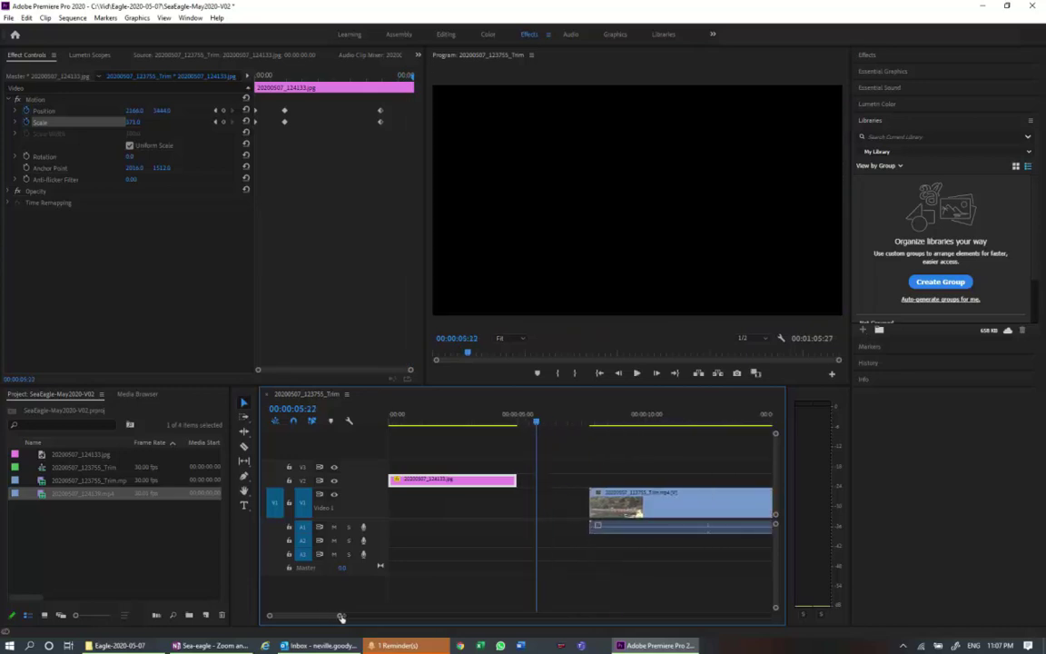
left_click_drag(673, 495, 603, 497)
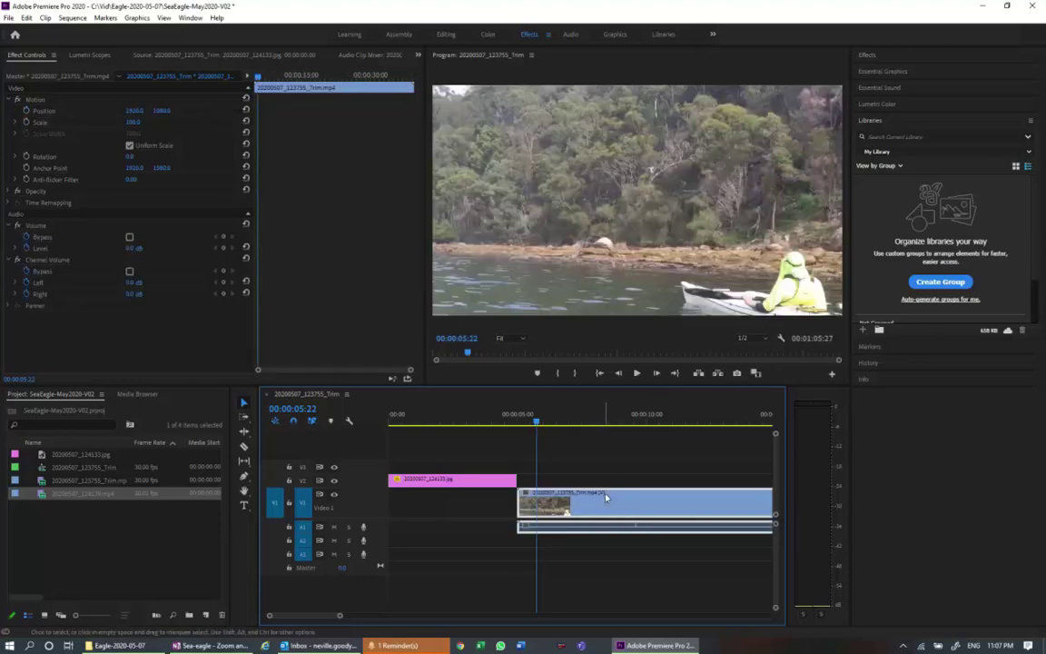
Open the 20200507_123755_Trim.mp4 timeline clip and show its Effect Controls
double_click(663, 511)
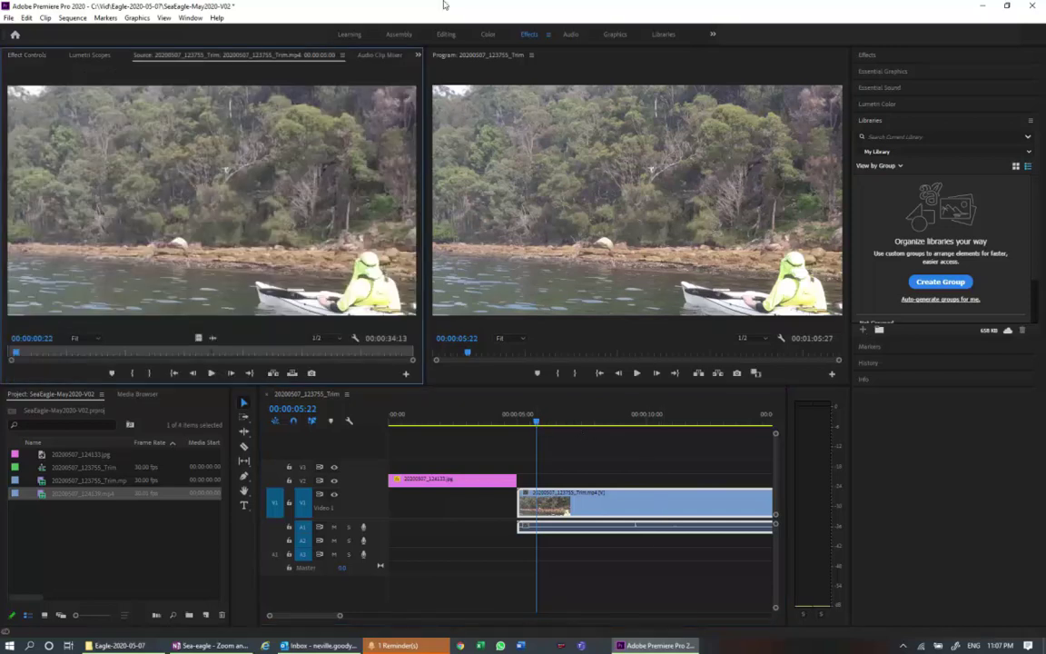
left_click(418, 56)
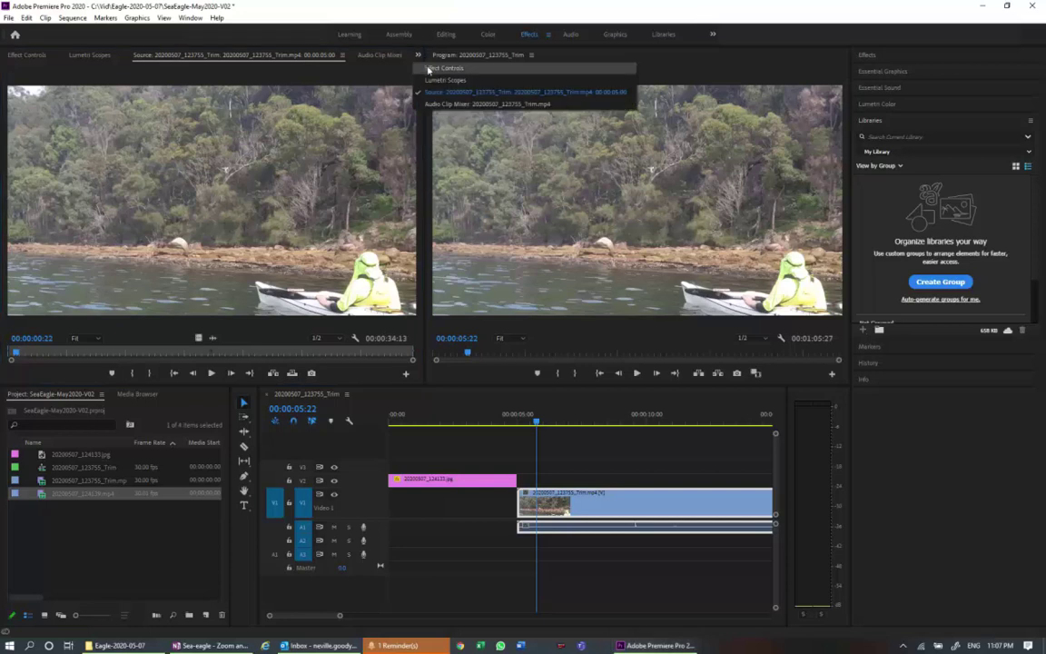
left_click(436, 69)
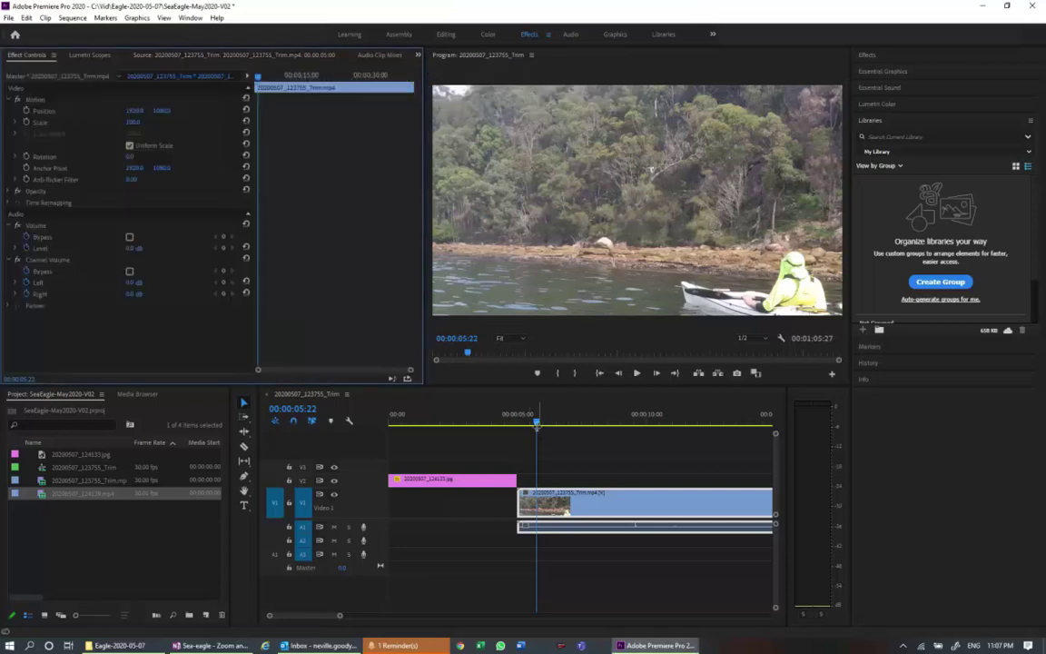
Add Position and Scale keyframes to the 20200507_123755_Trim.mp4 clip at 00:00:05:00 and 00:00:10:00, keeping its full-frame values
left_click(536, 425)
left_click_drag(536, 427, 522, 429)
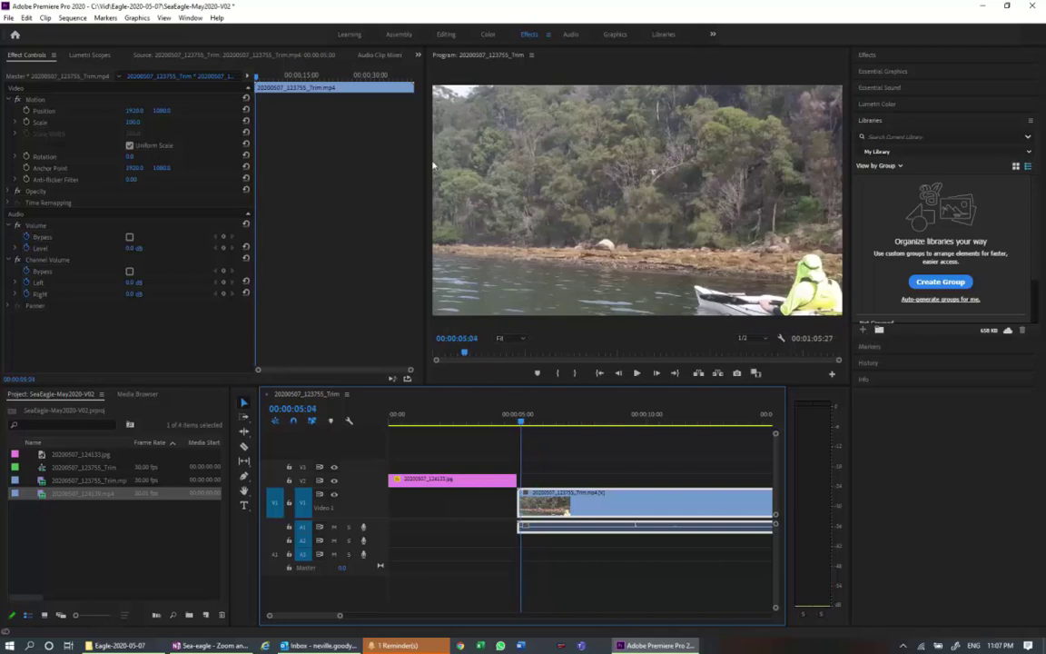
left_click(282, 78)
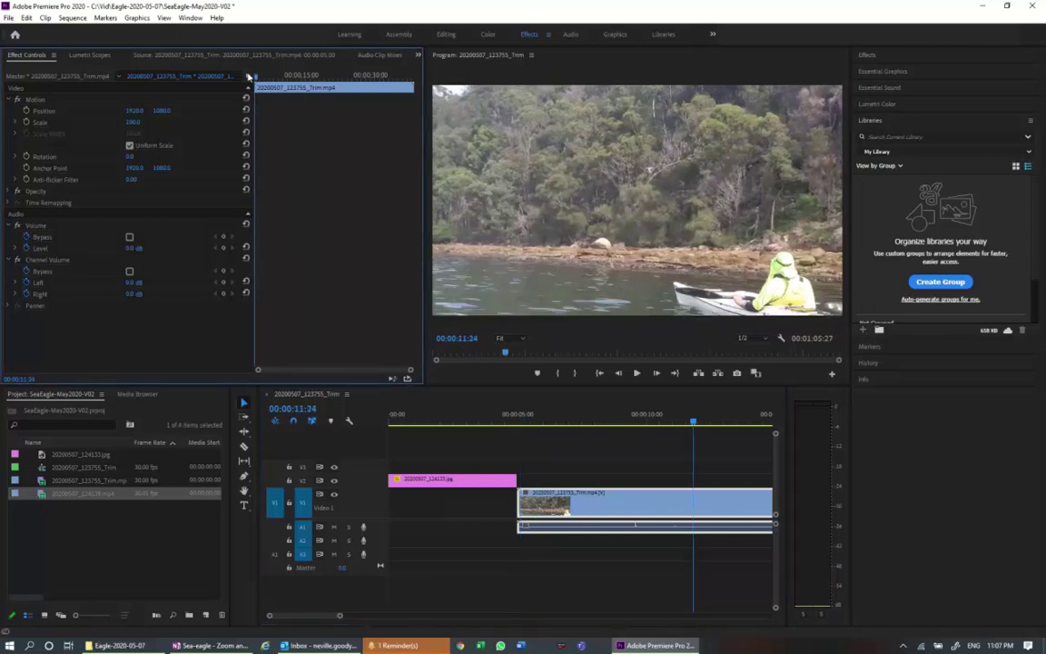
left_click(257, 80)
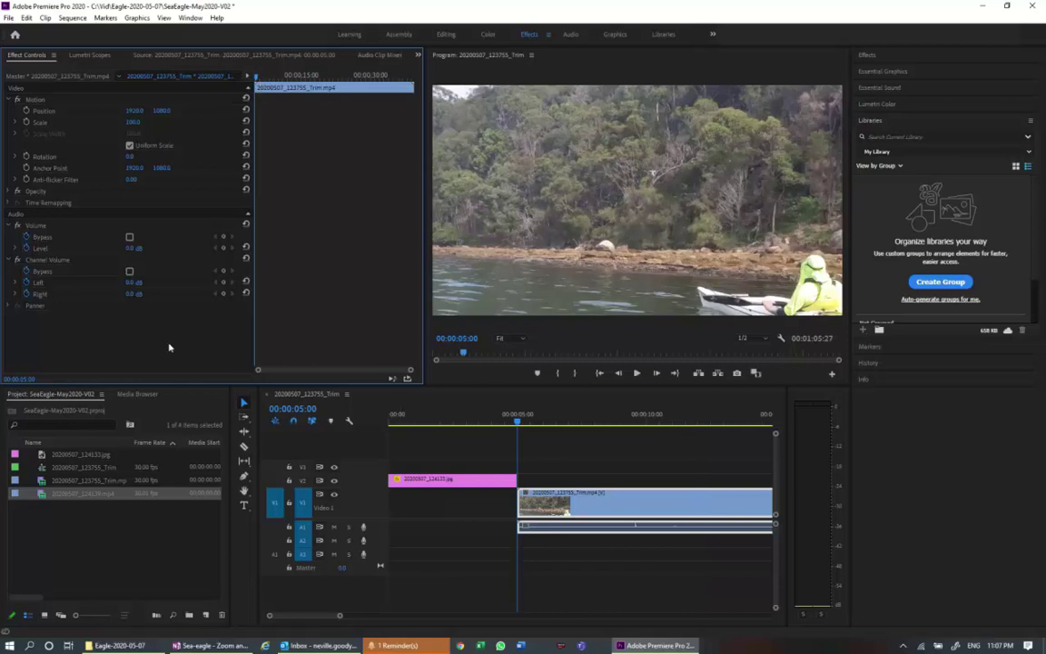
left_click(26, 110)
left_click(112, 123)
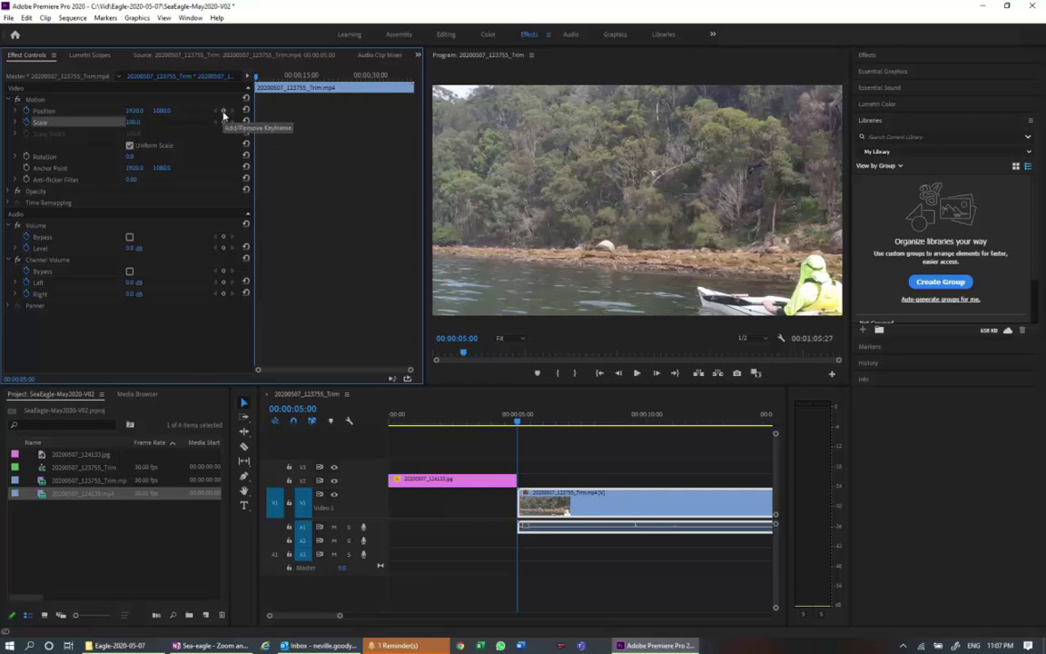
left_click(224, 110)
left_click(224, 124)
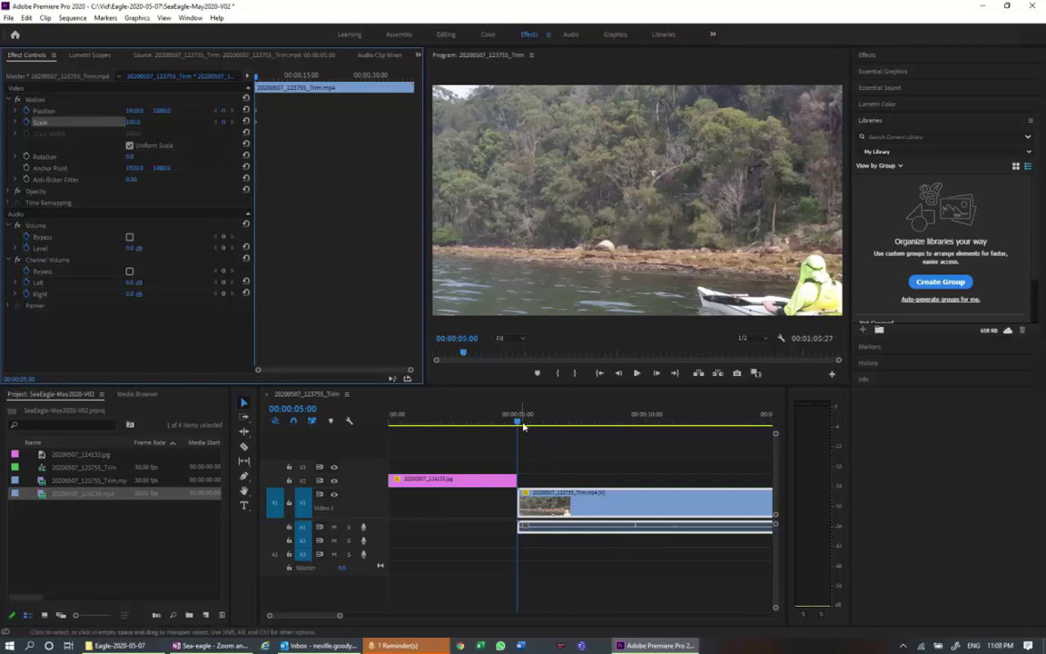
left_click_drag(519, 423, 649, 428)
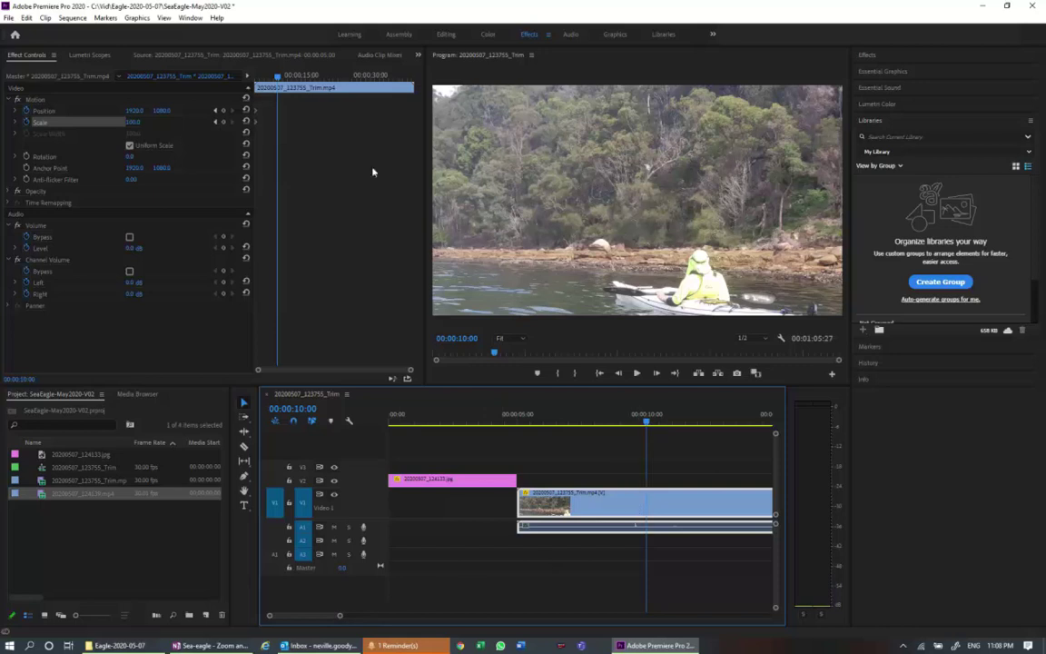
left_click(223, 109)
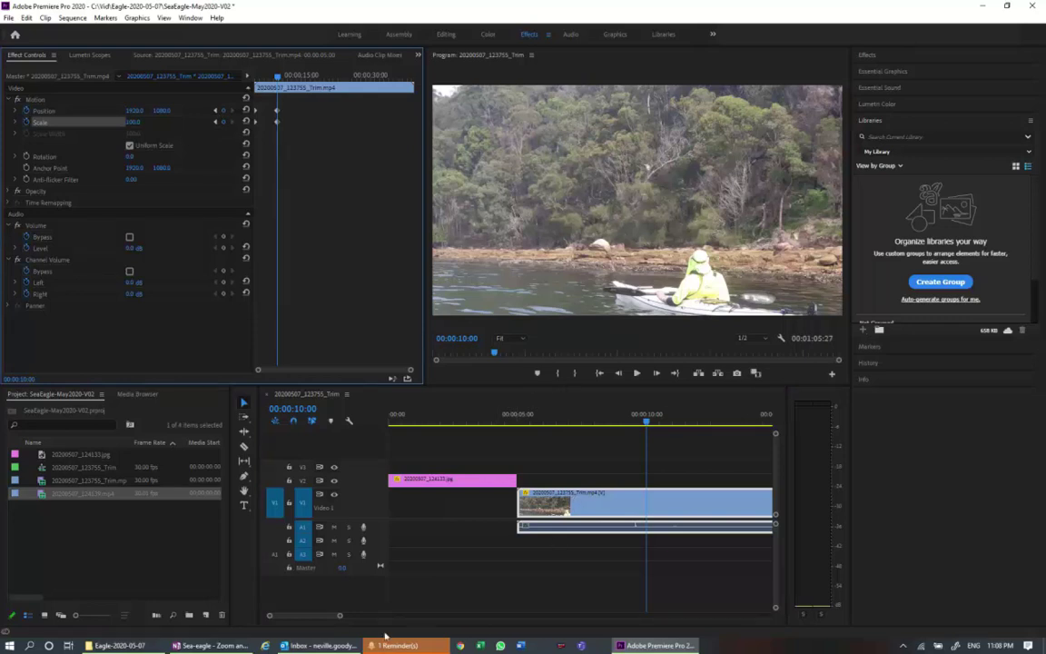
Keyframe the video clip at 00:00:19:27 with Scale 558 and Position about 1372, 2390 to zoom in on the eagle
left_click_drag(342, 618, 400, 618)
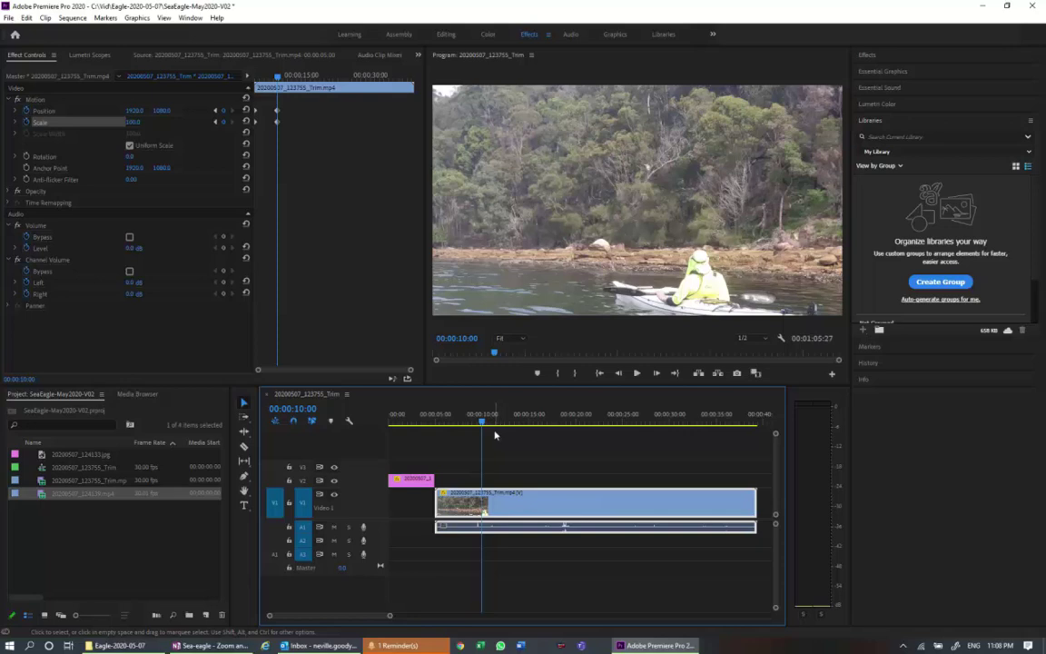
left_click(636, 373)
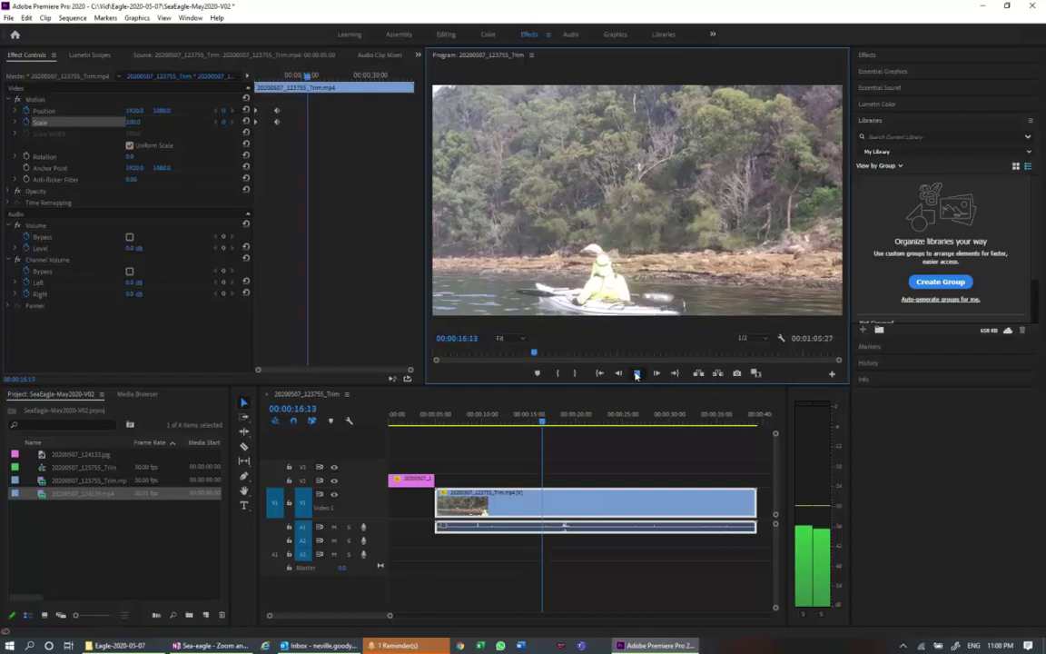
left_click(635, 373)
left_click_drag(543, 424, 529, 427)
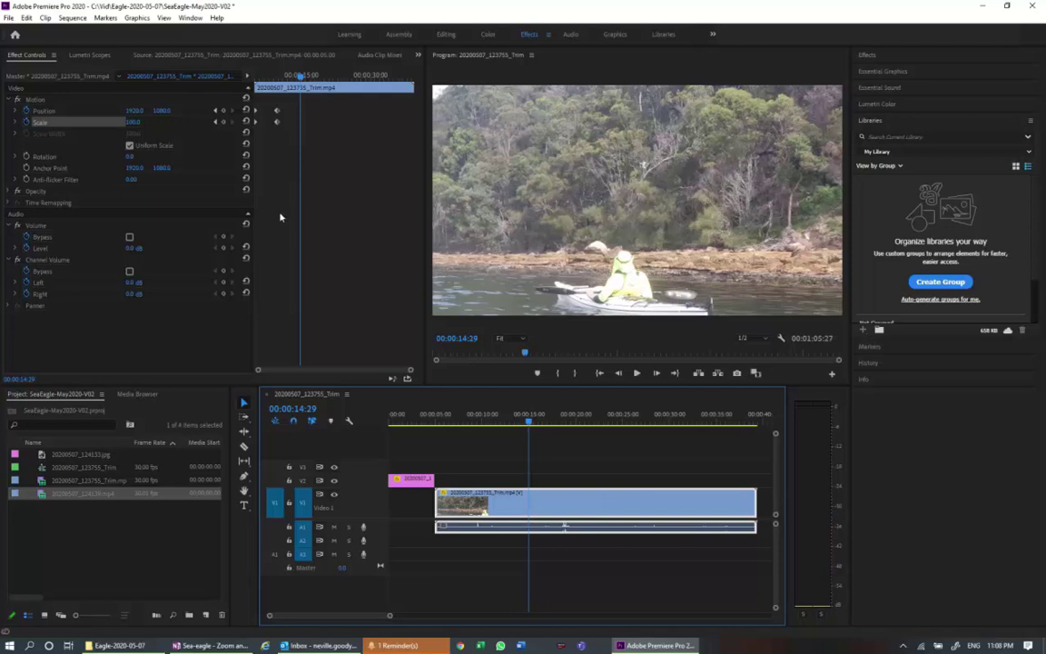
left_click_drag(530, 425, 576, 426)
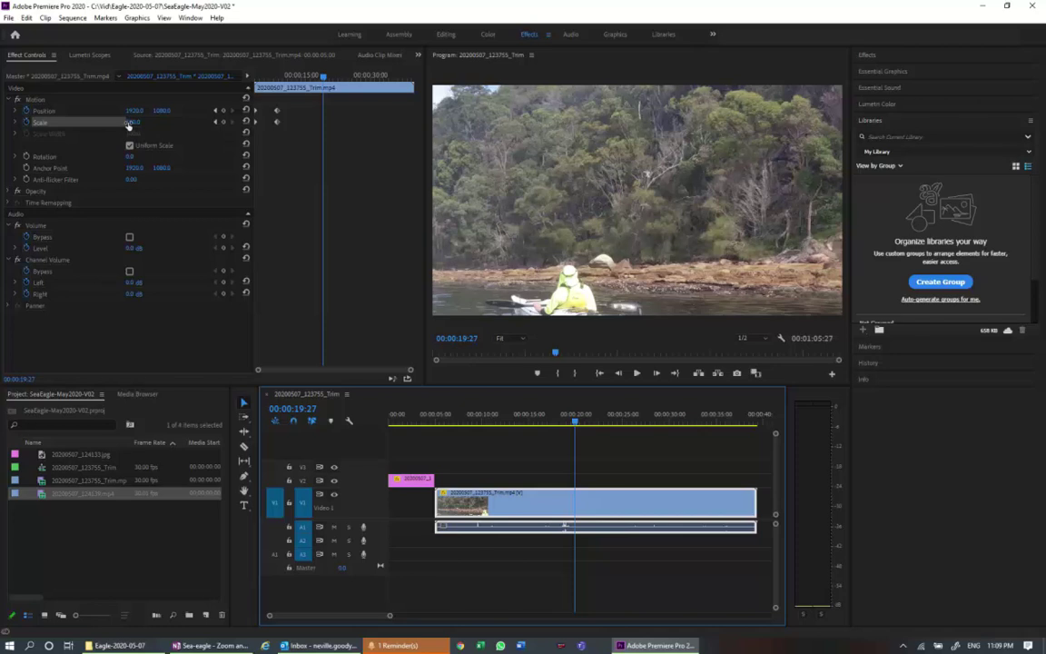
left_click_drag(133, 122, 574, 122)
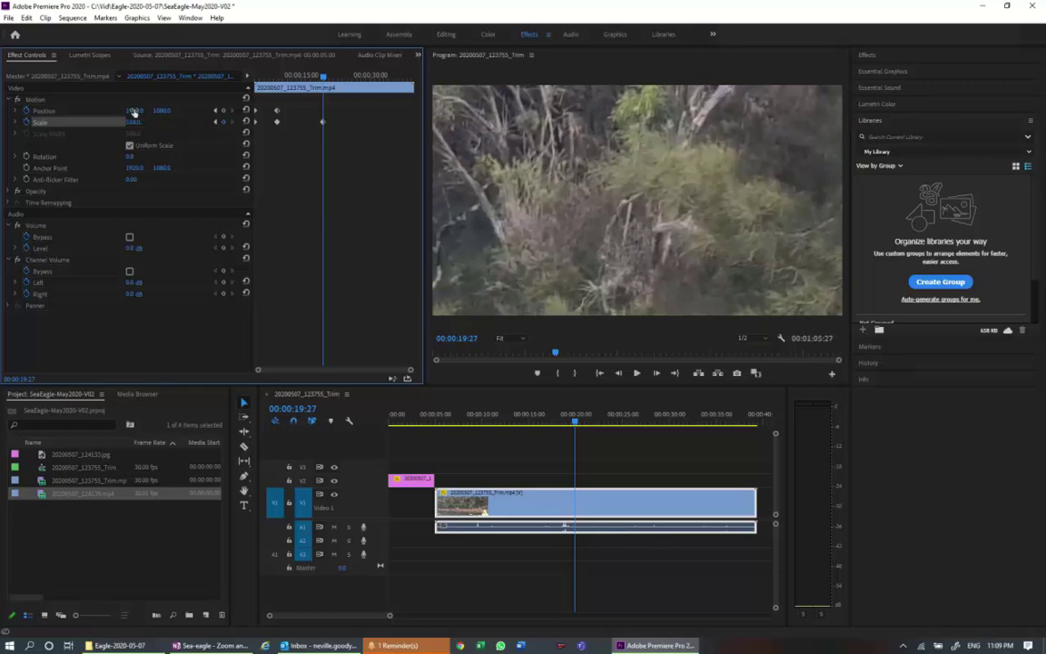
left_click_drag(161, 110, 255, 110)
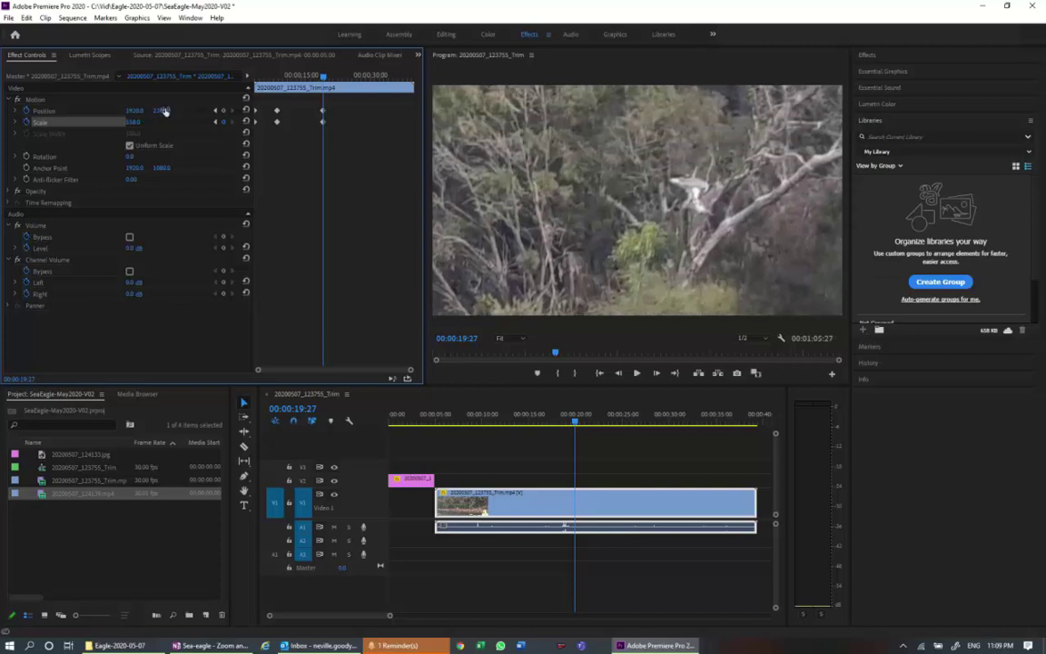
mouse_move(134, 110)
left_mouse_down()
mouse_move(71, 109)
mouse_move(136, 111)
left_mouse_up()
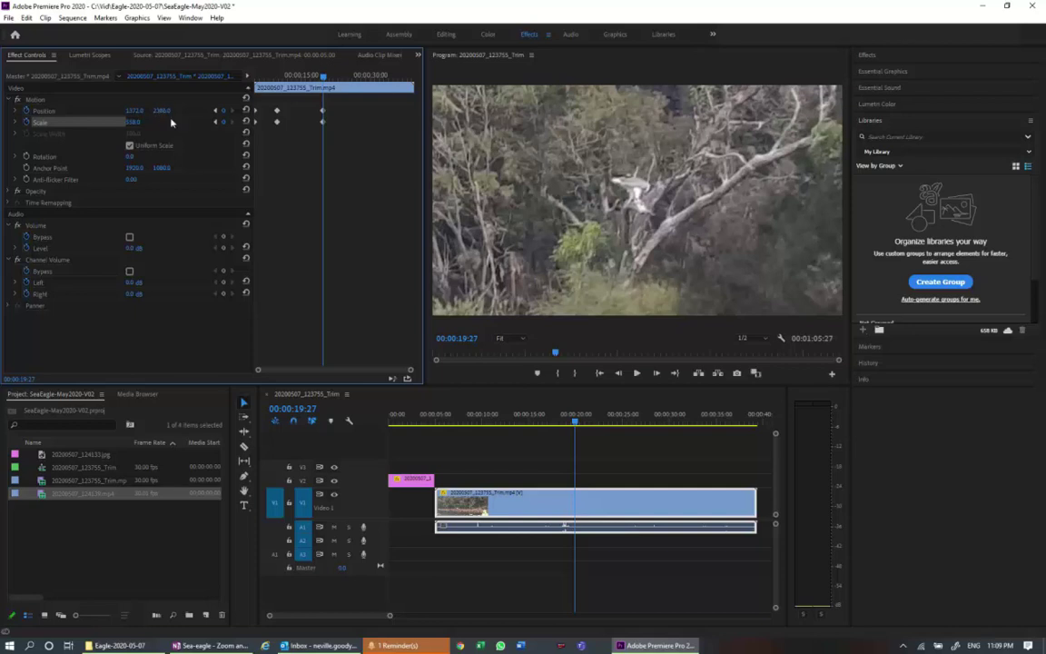
Play the zoomed footage to find where the eagle drifts, and add Position and Scale keyframes at 00:00:32:00 with the same zoomed-in values
left_click(638, 377)
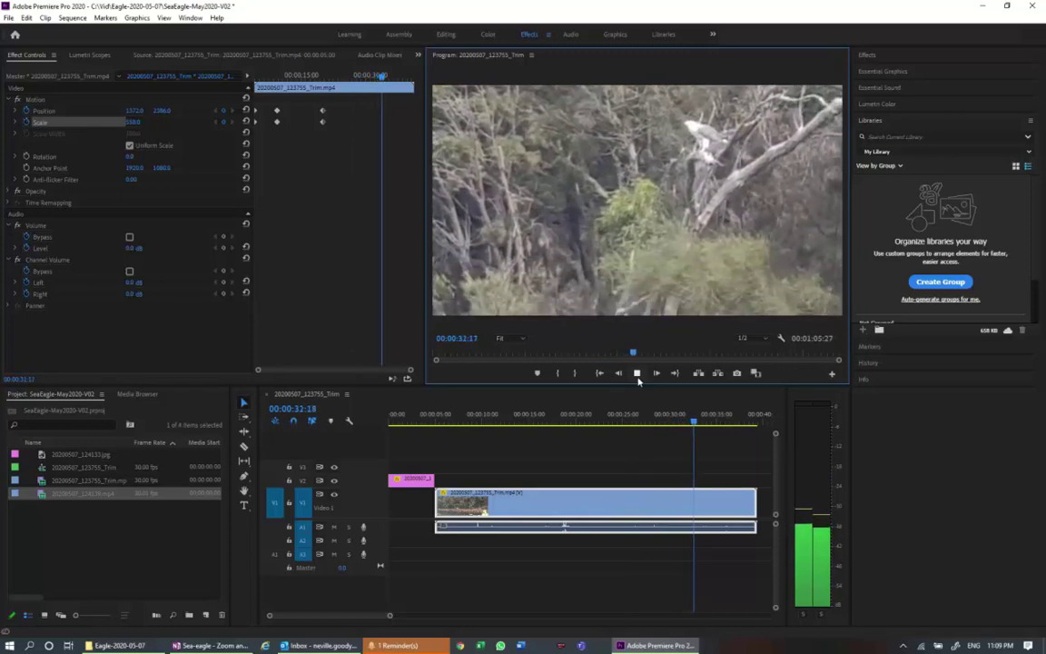
left_click(638, 376)
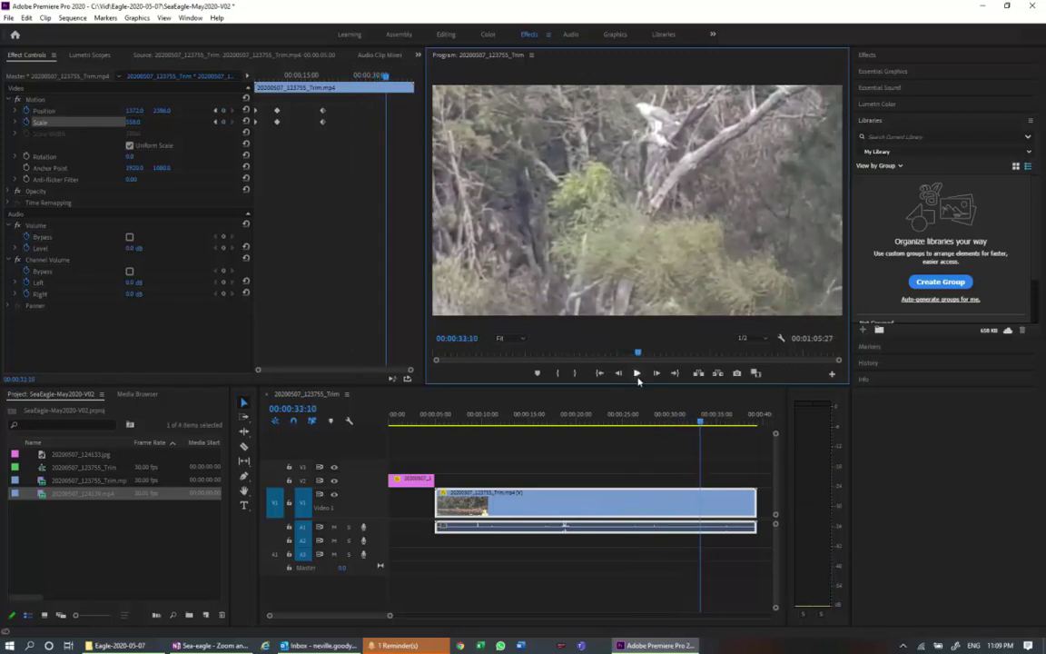
mouse_move(701, 424)
left_mouse_down()
mouse_move(649, 425)
mouse_move(689, 423)
left_mouse_up()
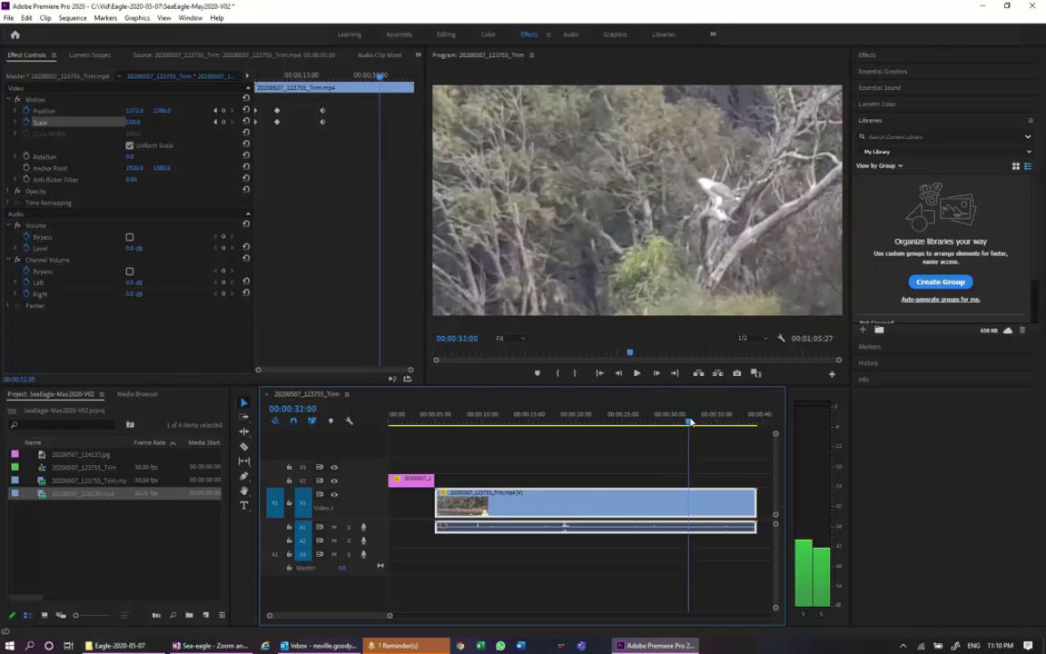
left_click(223, 110)
left_click(224, 122)
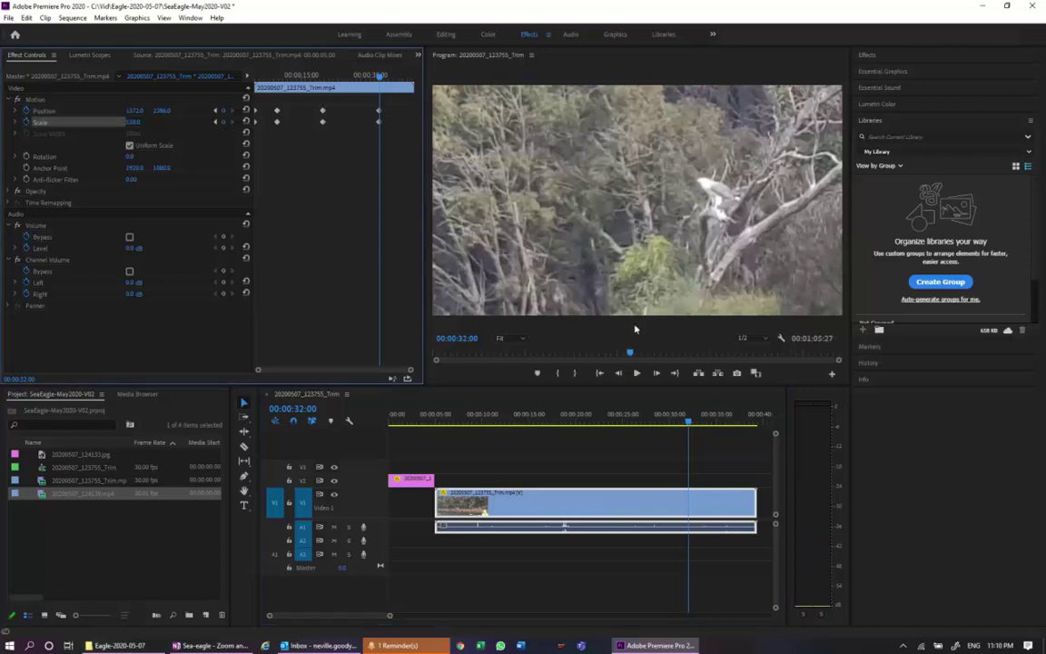
Keyframe Position and Scale at 00:00:33:05, shifting Position to about 2100, 3020 to bring the eagle back into frame
left_click_drag(689, 423, 699, 423)
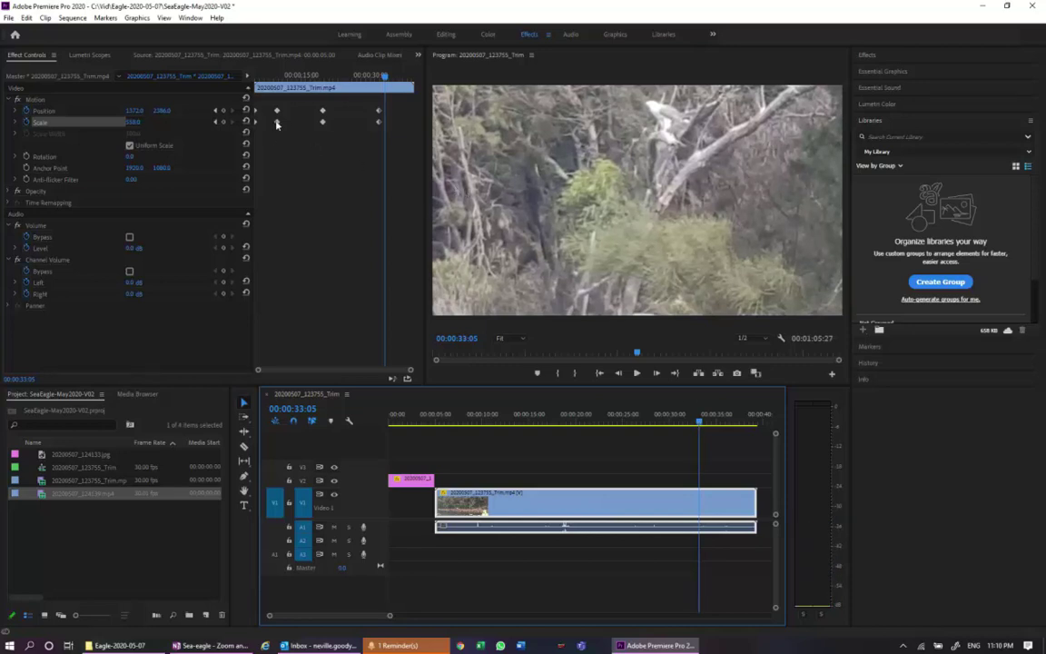
left_click(224, 112)
left_click(229, 125)
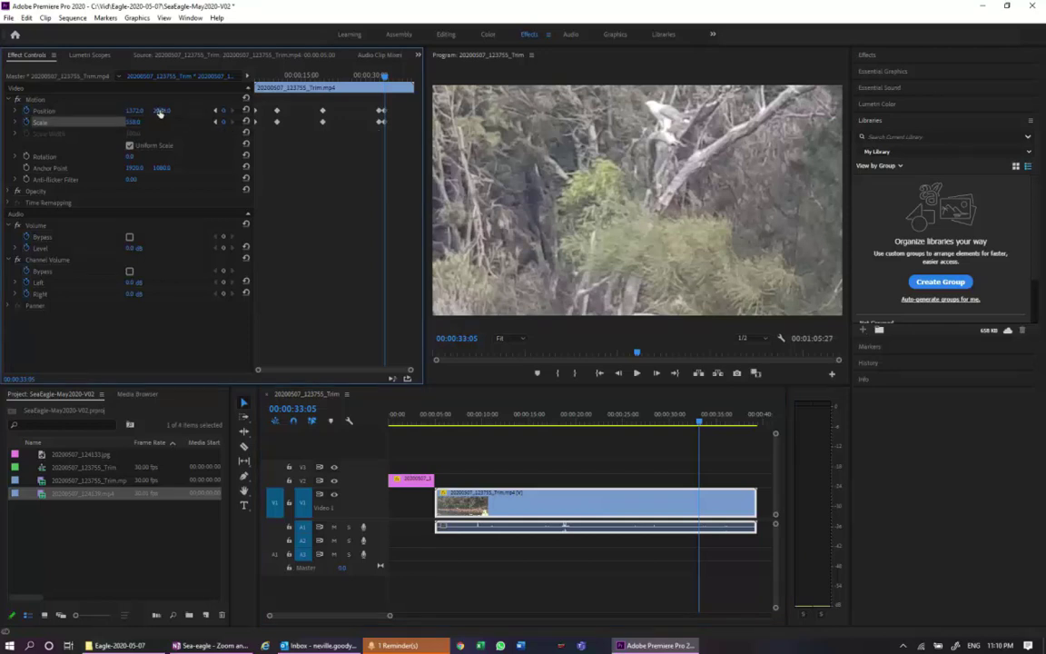
left_click_drag(161, 110, 205, 109)
left_click_drag(136, 111, 145, 110)
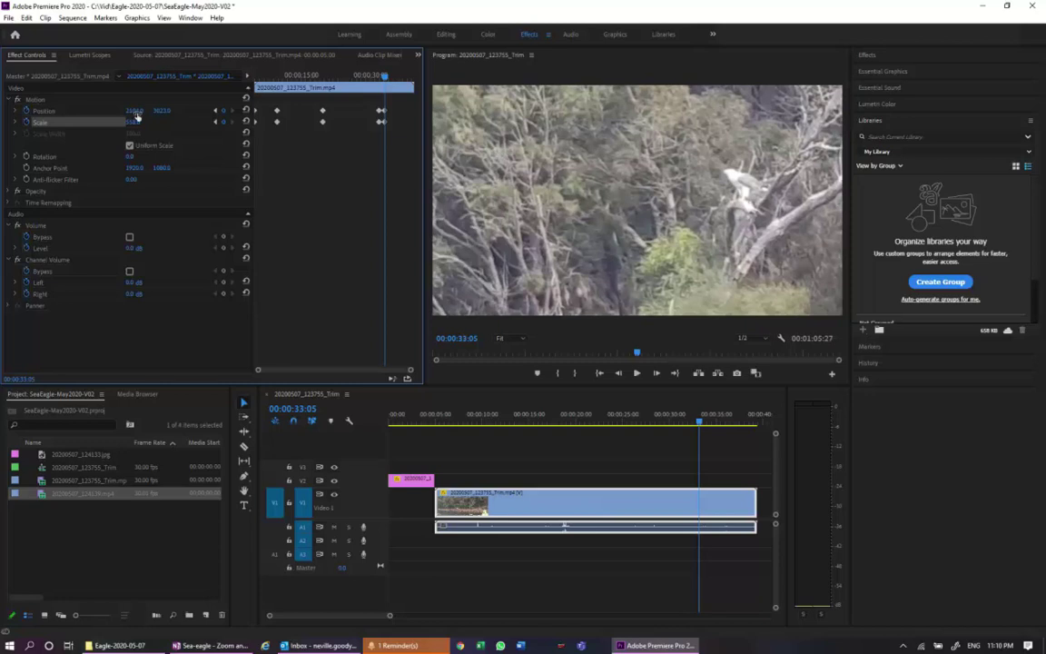
Keyframe Position and Scale near the clip's end at 00:00:38:17, with Position about 2340, 2430
left_click(700, 424)
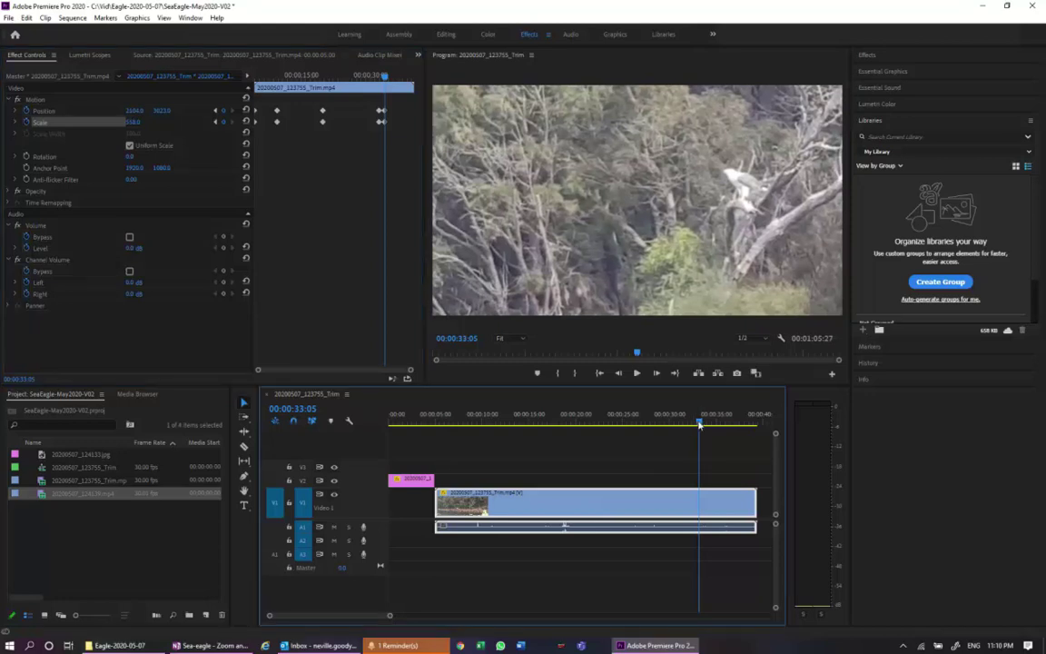
left_click_drag(700, 424, 750, 424)
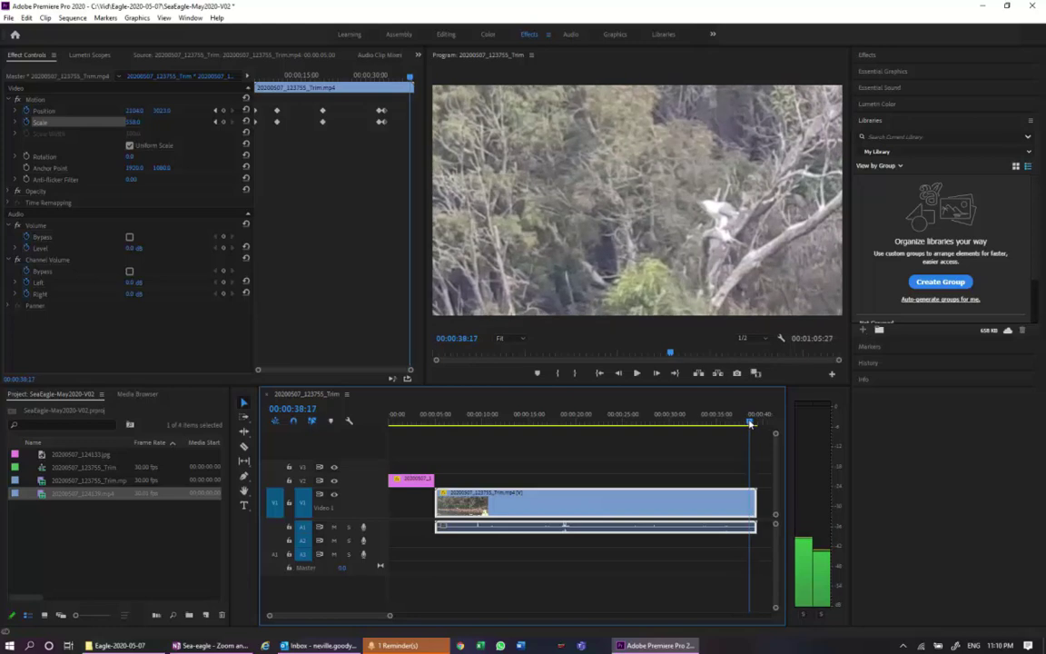
left_click(223, 111)
left_click(223, 122)
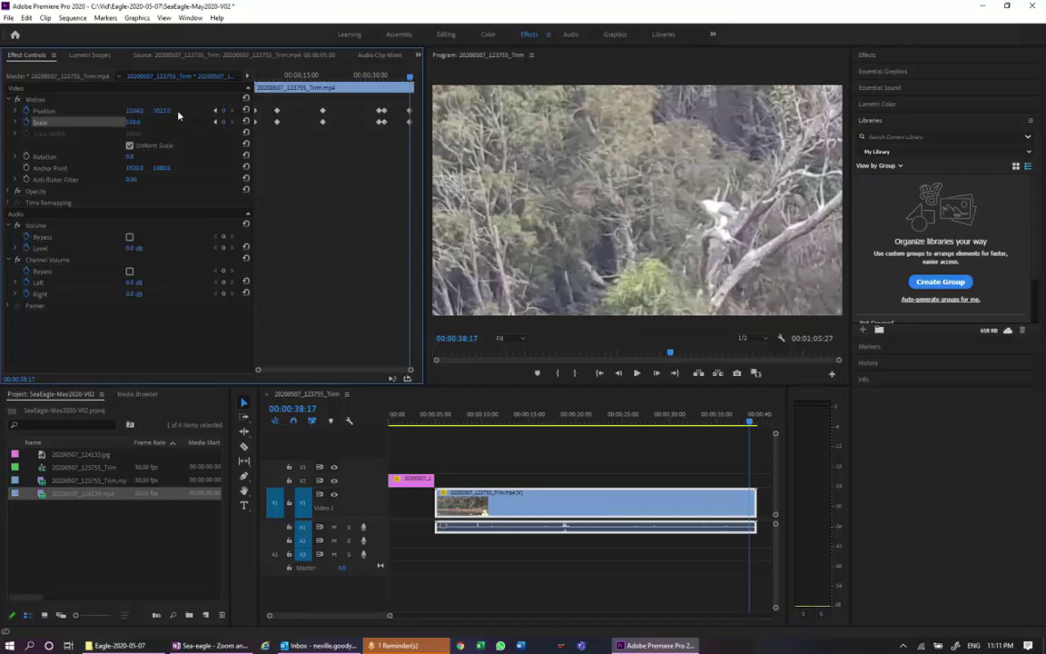
left_click_drag(162, 110, 146, 109)
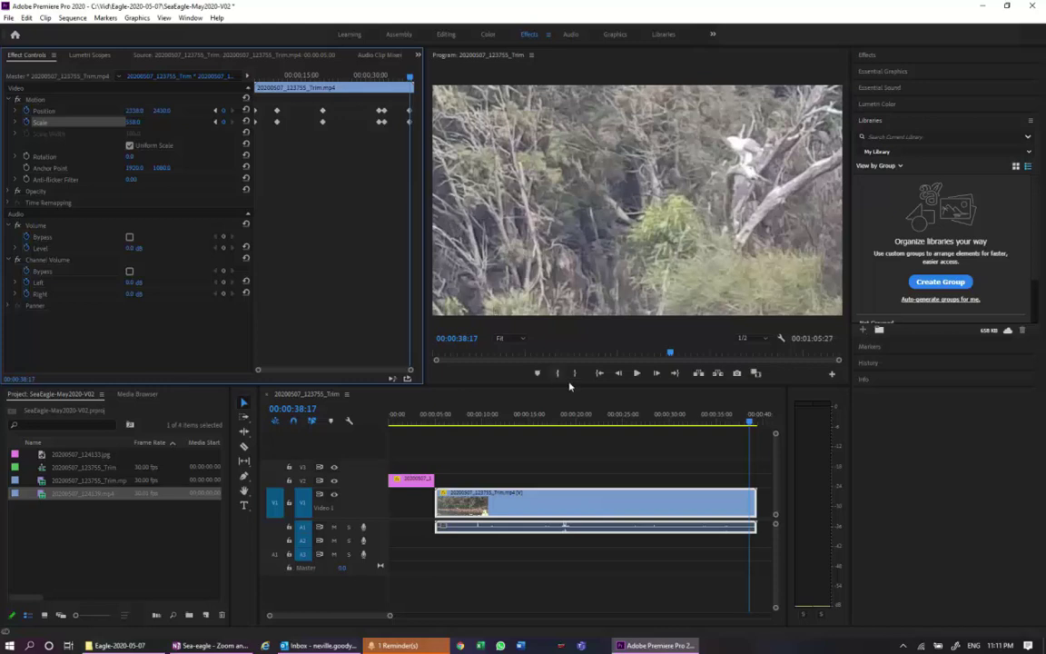
Play the sequence from near its start to the end of the keyframed clip to review the zooms
left_click_drag(752, 419, 400, 395)
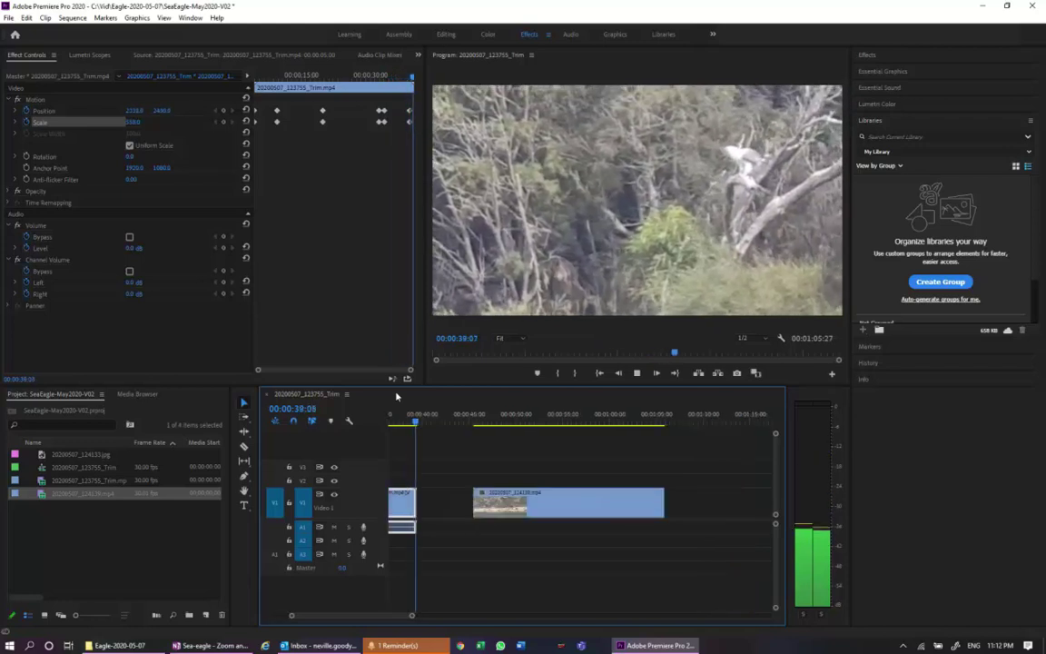
key("space")
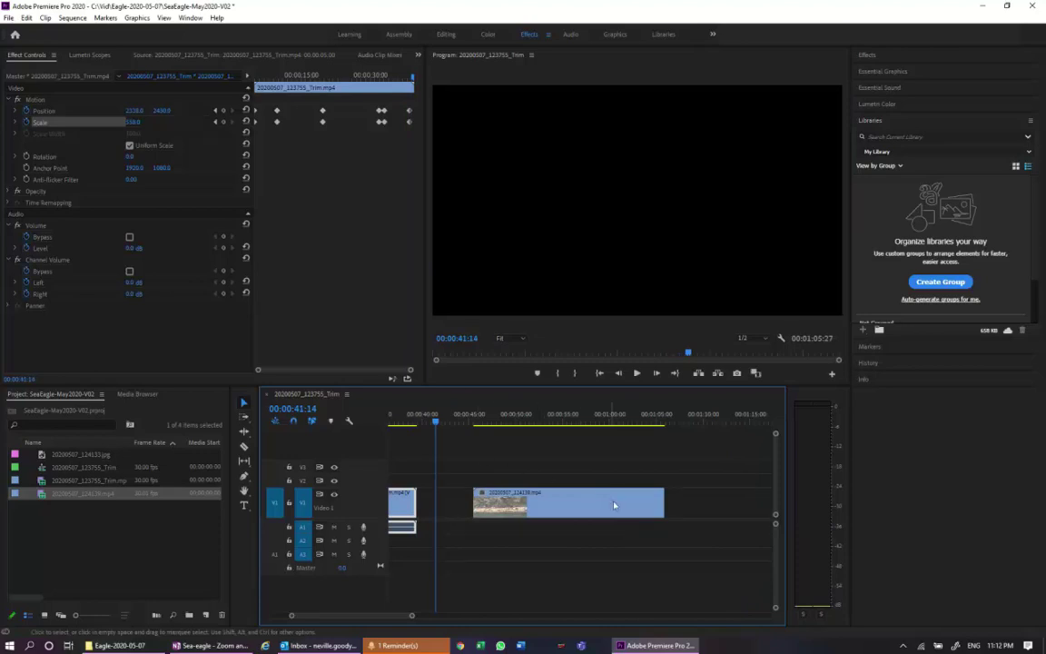
Move the 20200507_124139.mp4 clip directly after the keyframed video clip and open it in the Source monitor
left_click_drag(631, 498, 579, 497)
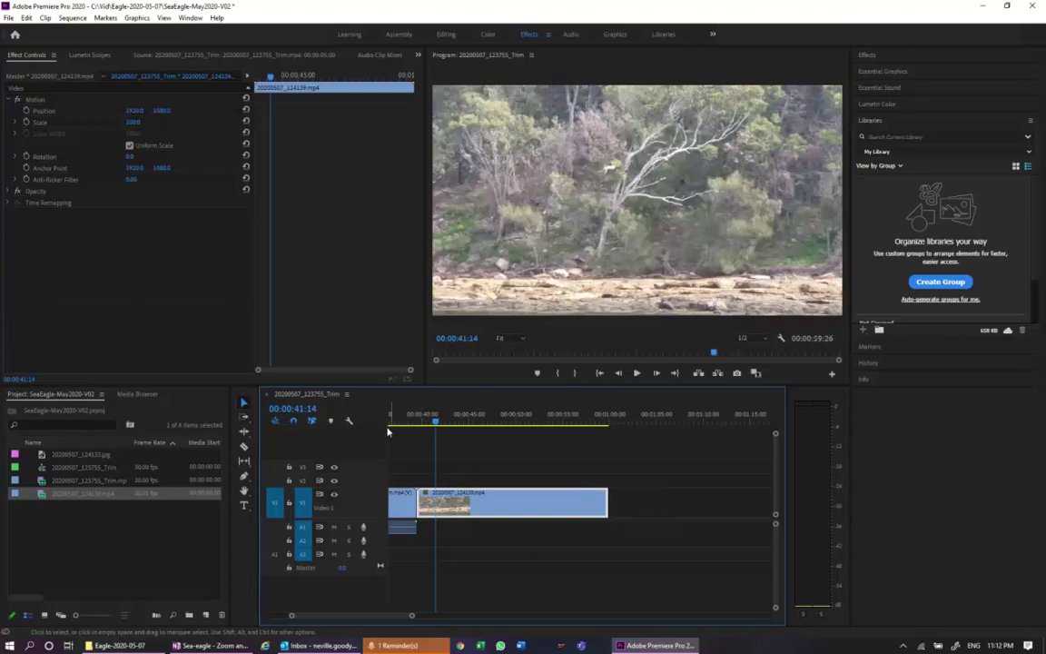
double_click(488, 498)
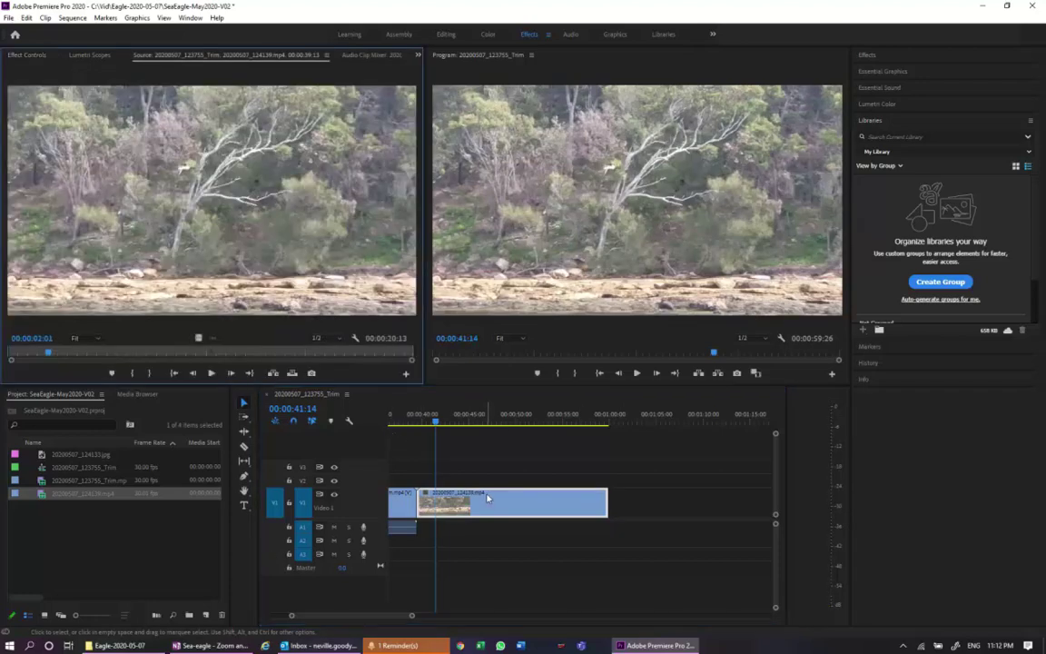
Start Position and Scale keyframes at the beginning of the 20200507_124139.mp4 clip, with Position 1920, 3580 and Scale 374
left_click(417, 55)
left_click(436, 68)
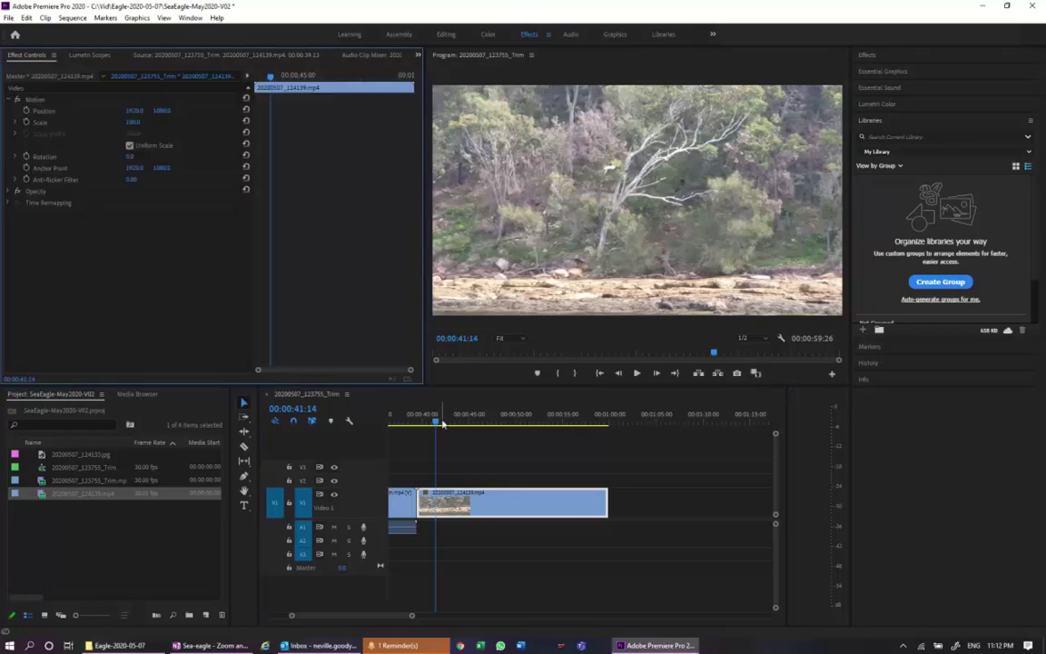
mouse_move(436, 423)
left_mouse_down()
mouse_move(415, 424)
mouse_move(427, 424)
left_mouse_up()
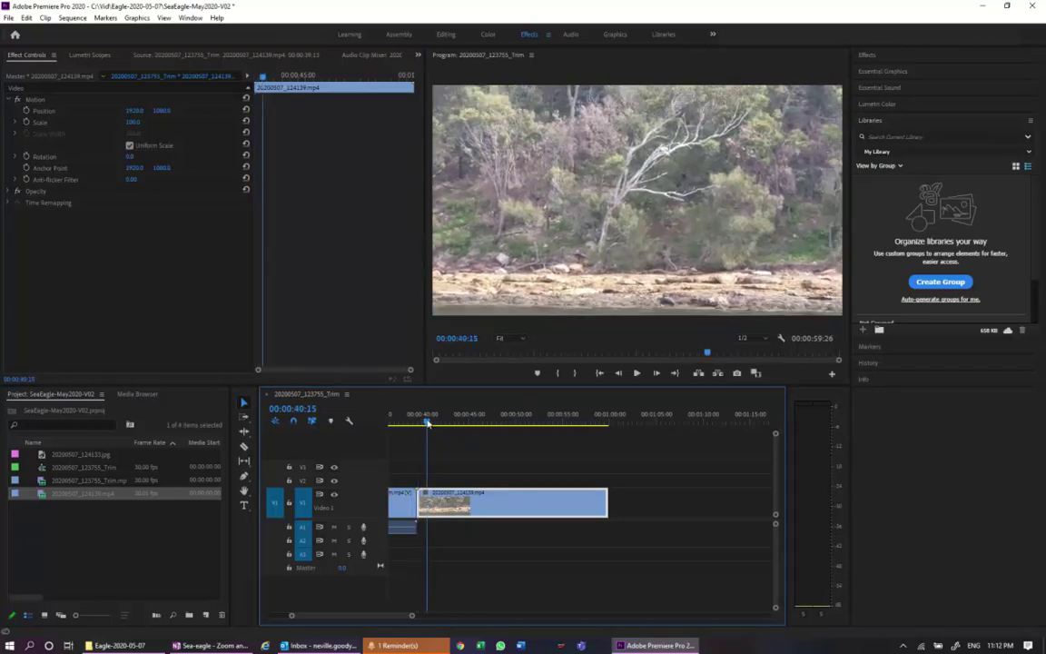
left_click_drag(262, 80, 249, 80)
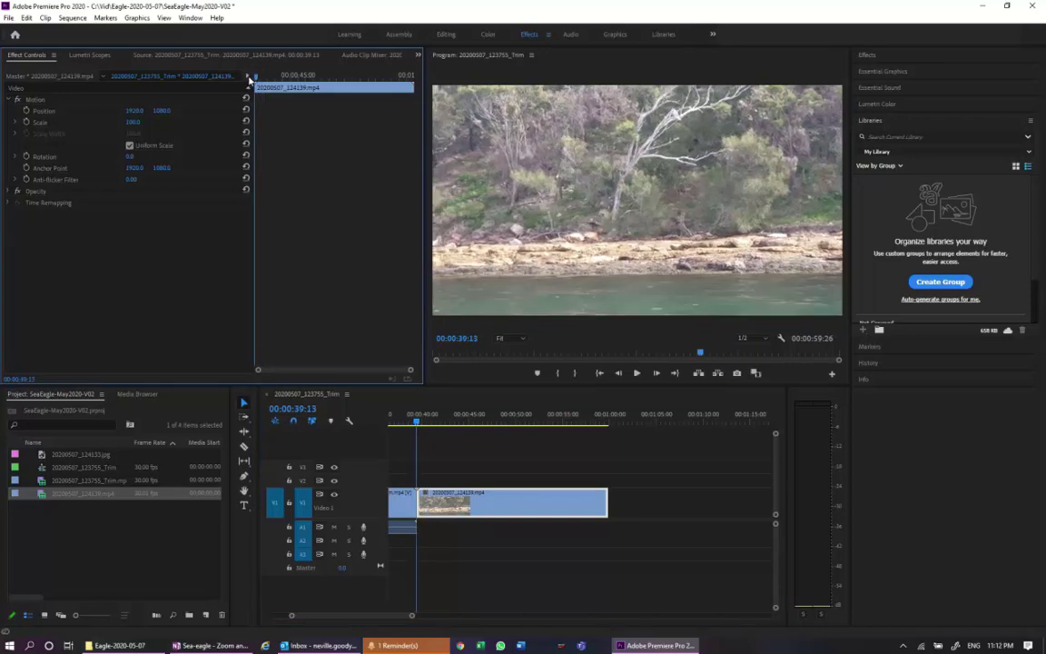
left_click(26, 122)
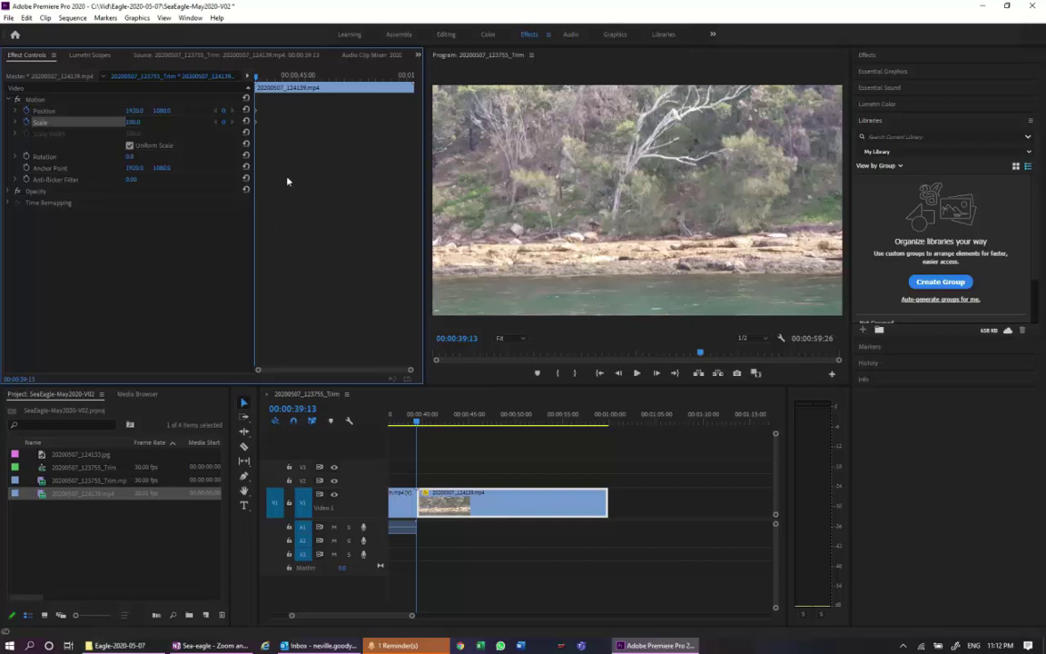
left_click_drag(128, 124, 166, 110)
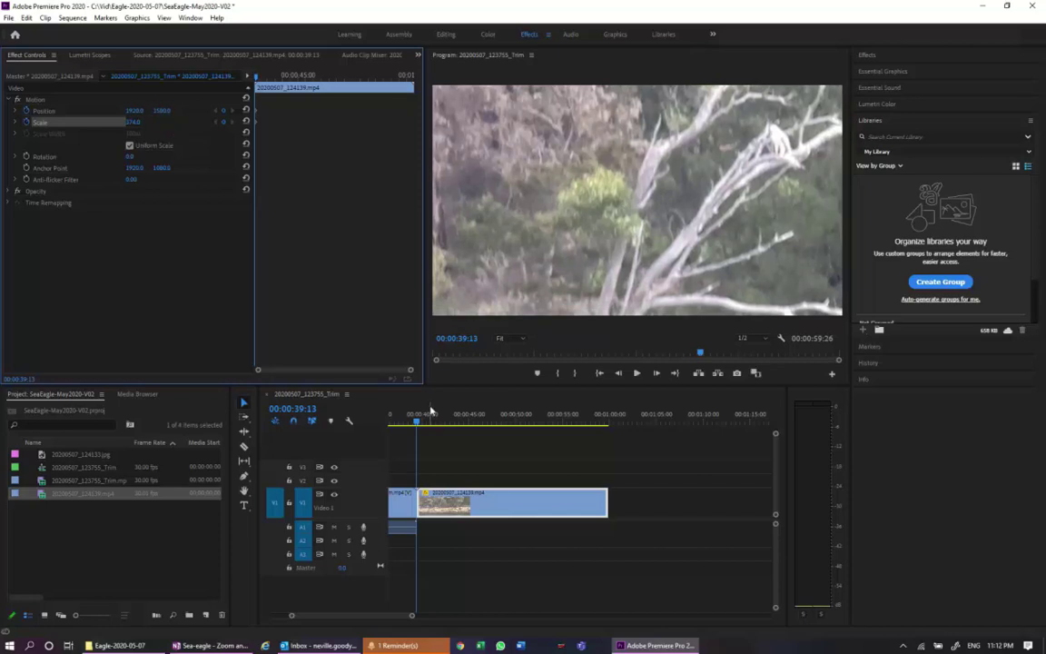
Keyframe Position and Scale at 00:00:40:05, shifting Position to about 1980, 2298 to bring the eagle back into frame
left_click(637, 373)
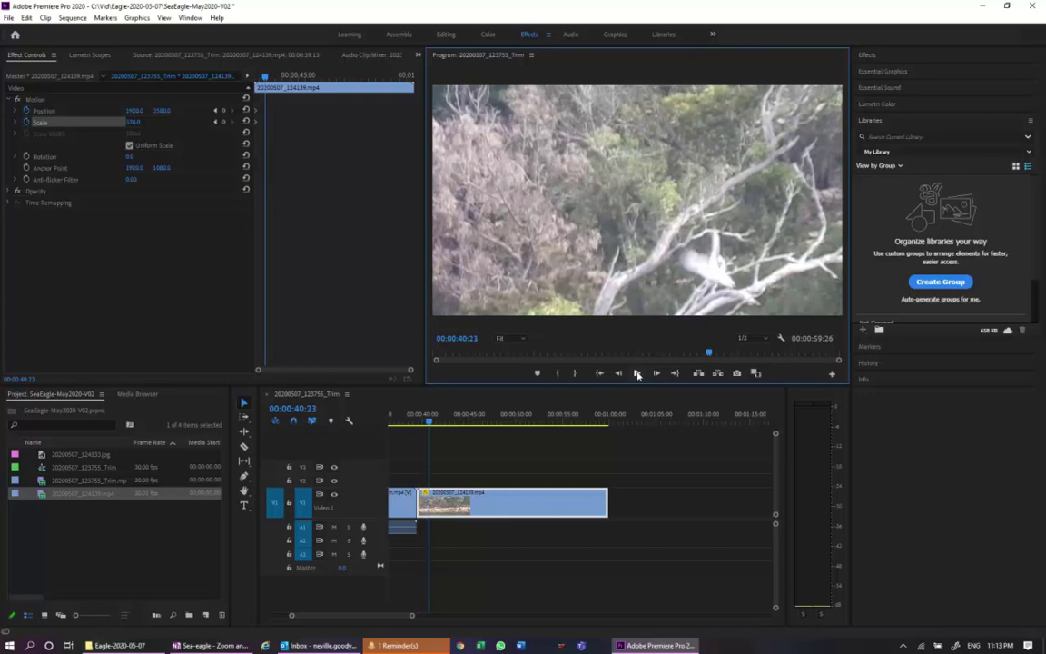
mouse_move(433, 425)
left_mouse_down()
mouse_move(408, 427)
mouse_move(421, 428)
left_mouse_up()
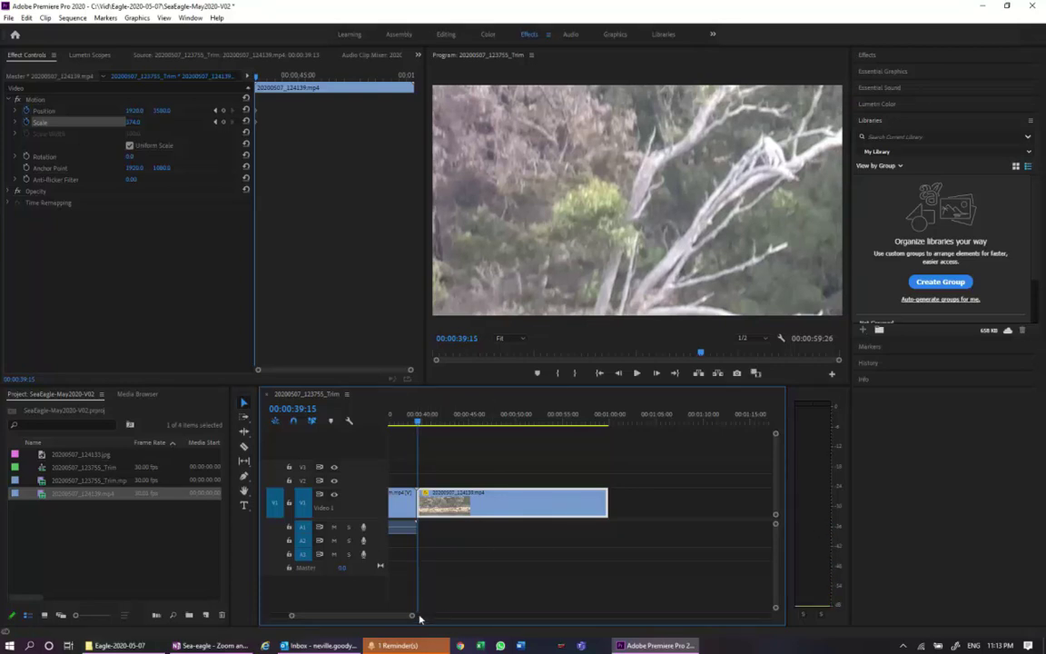
left_click_drag(414, 617, 357, 616)
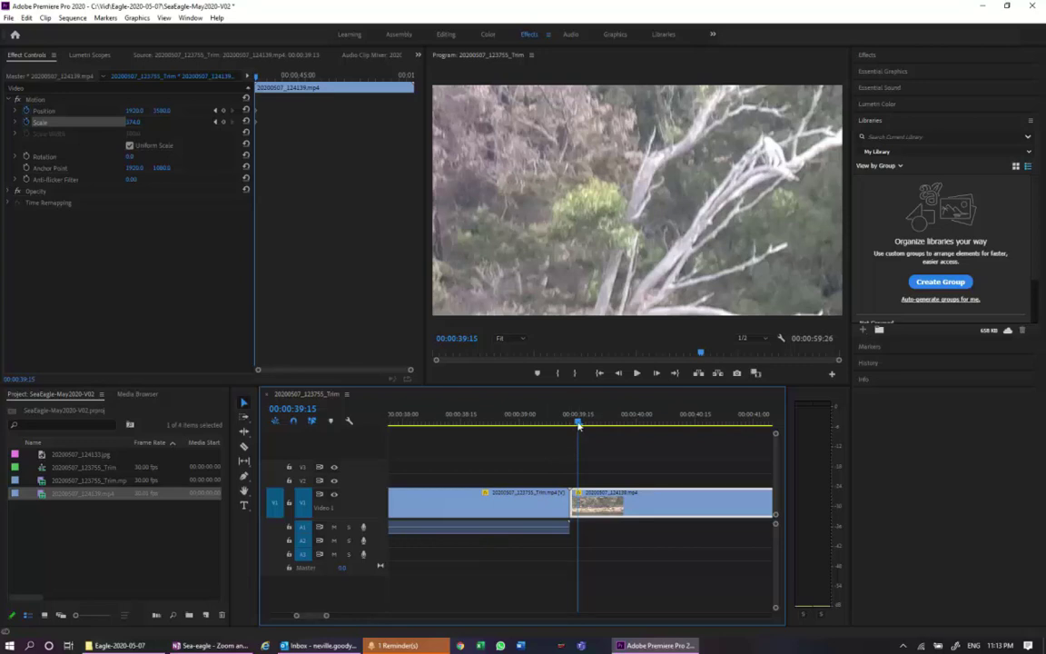
left_click_drag(578, 424, 657, 433)
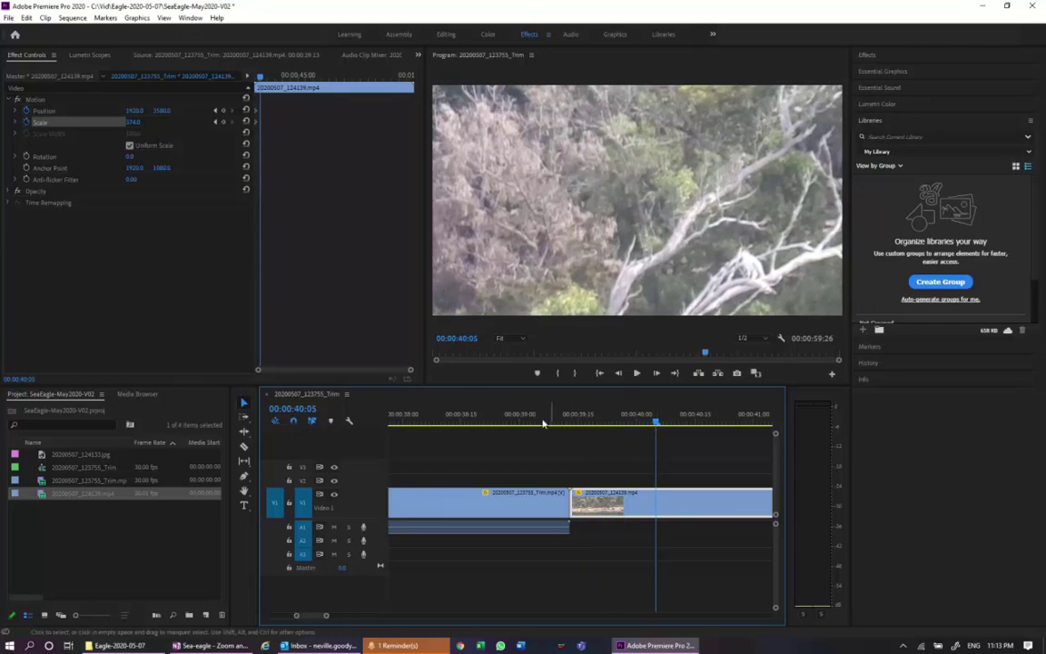
left_click(224, 109)
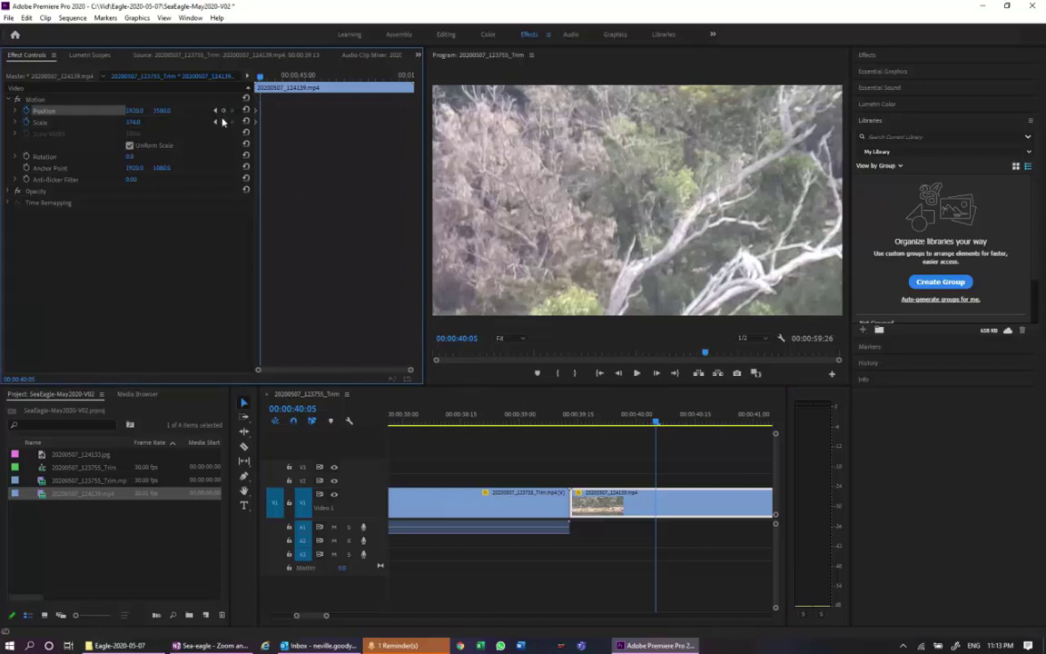
left_click(223, 121)
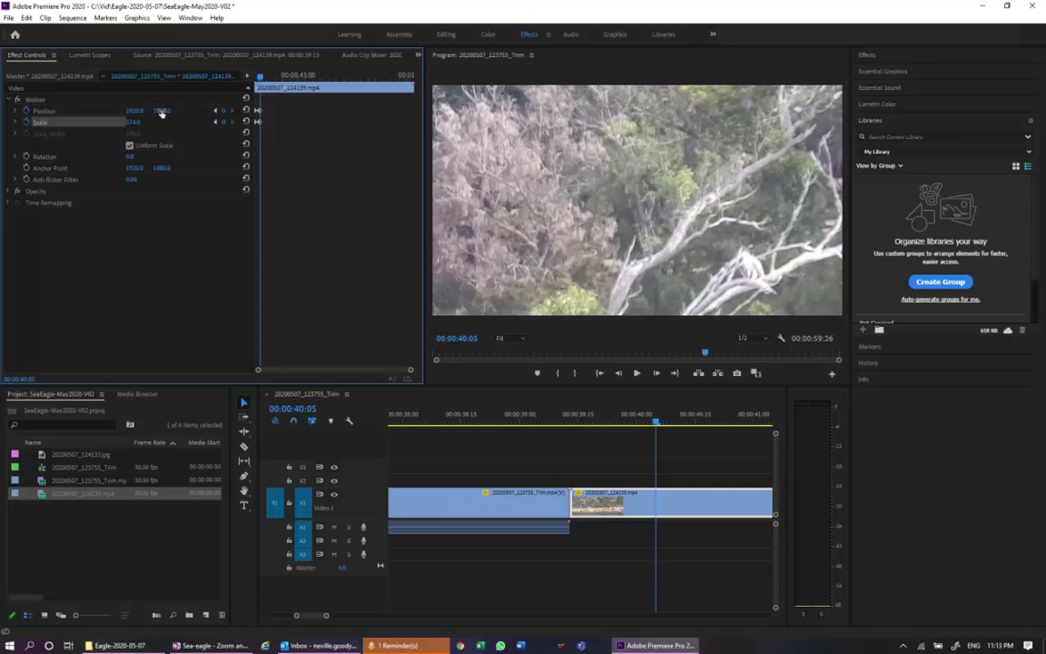
mouse_move(169, 113)
left_mouse_down()
mouse_move(205, 110)
mouse_move(37, 86)
mouse_move(161, 113)
left_mouse_up()
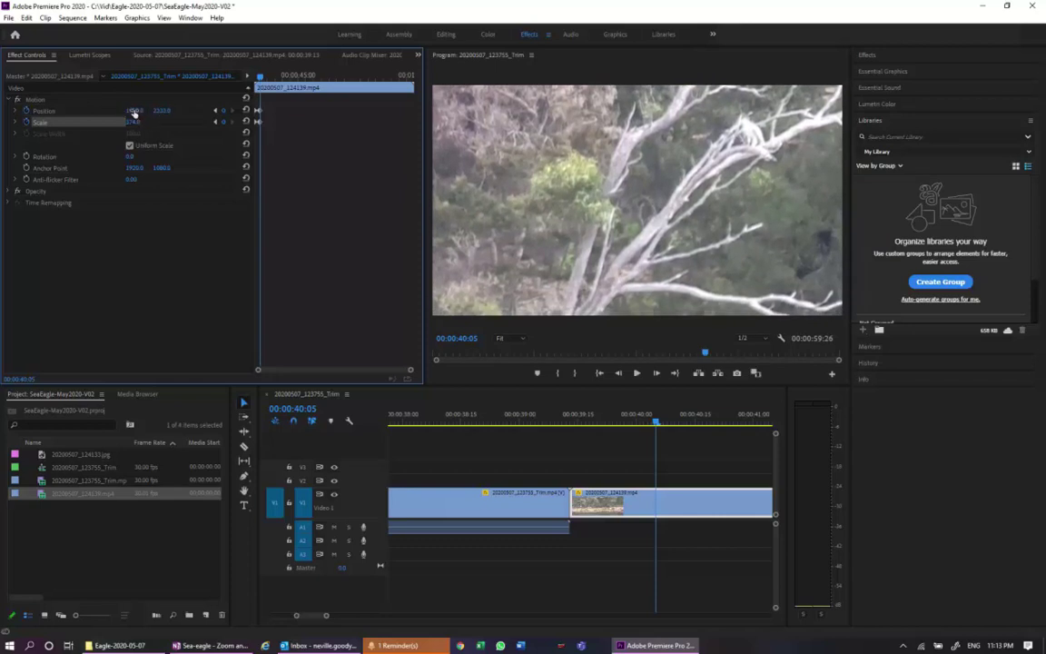
left_click_drag(133, 113, 169, 118)
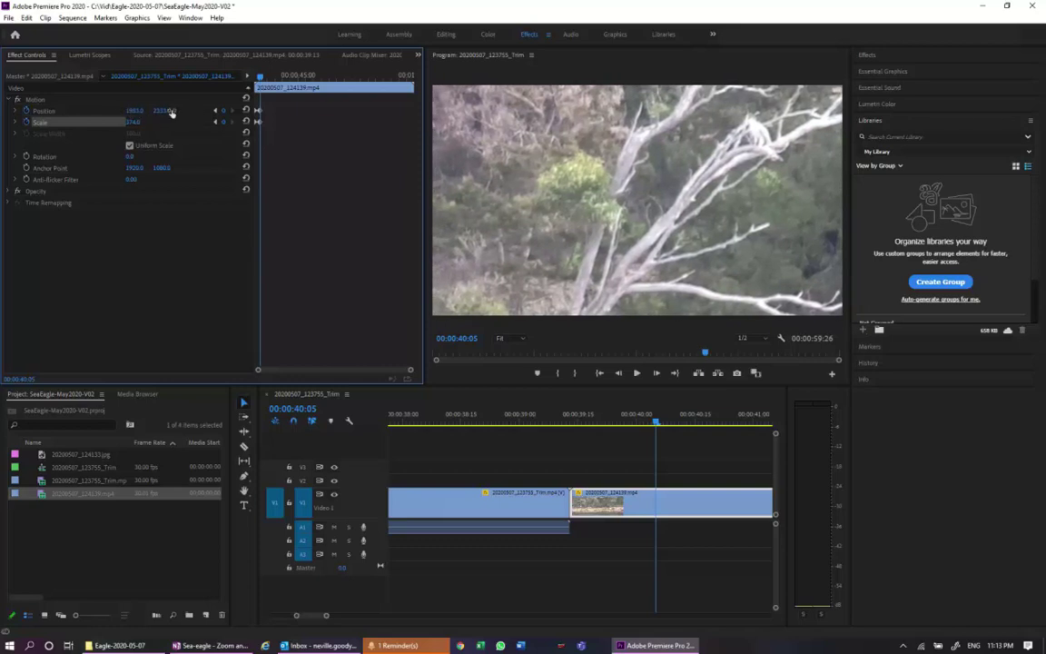
left_click_drag(168, 113, 198, 114)
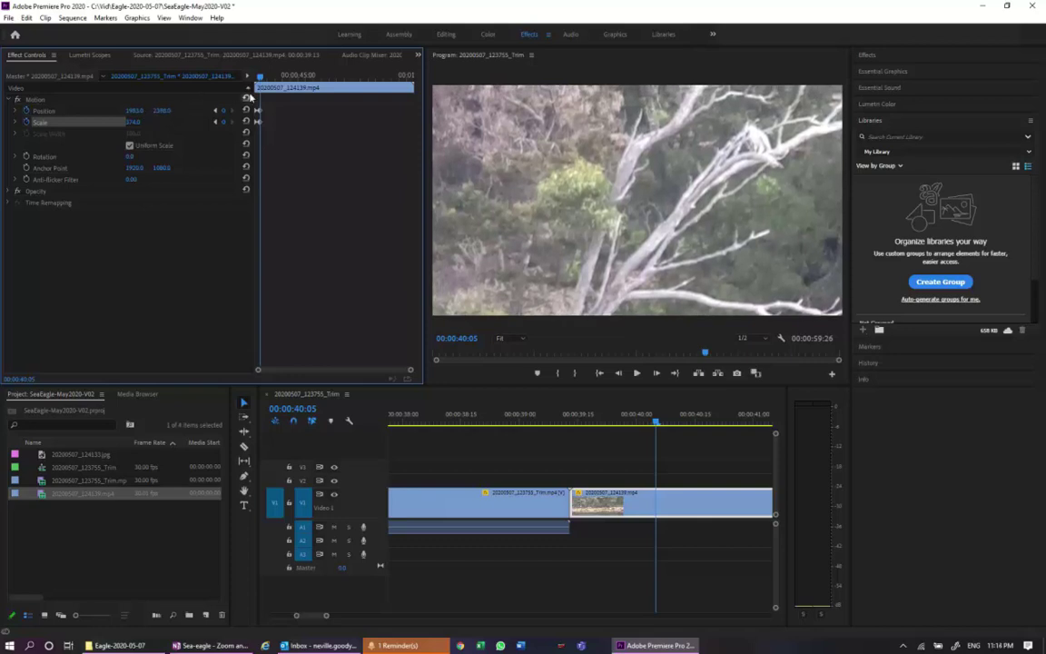
Keyframe Position and Scale at 00:00:42:17, shifting Position to about 3068, 1867 to keep the flying eagle in view
left_click(655, 426)
left_click_drag(656, 426, 713, 422)
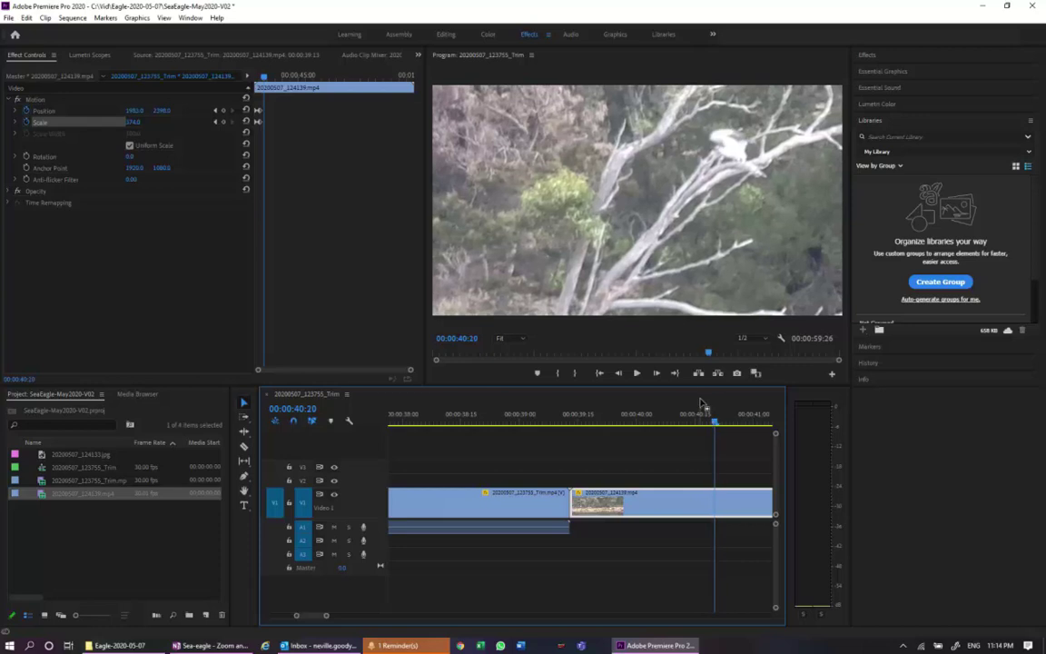
left_click(636, 374)
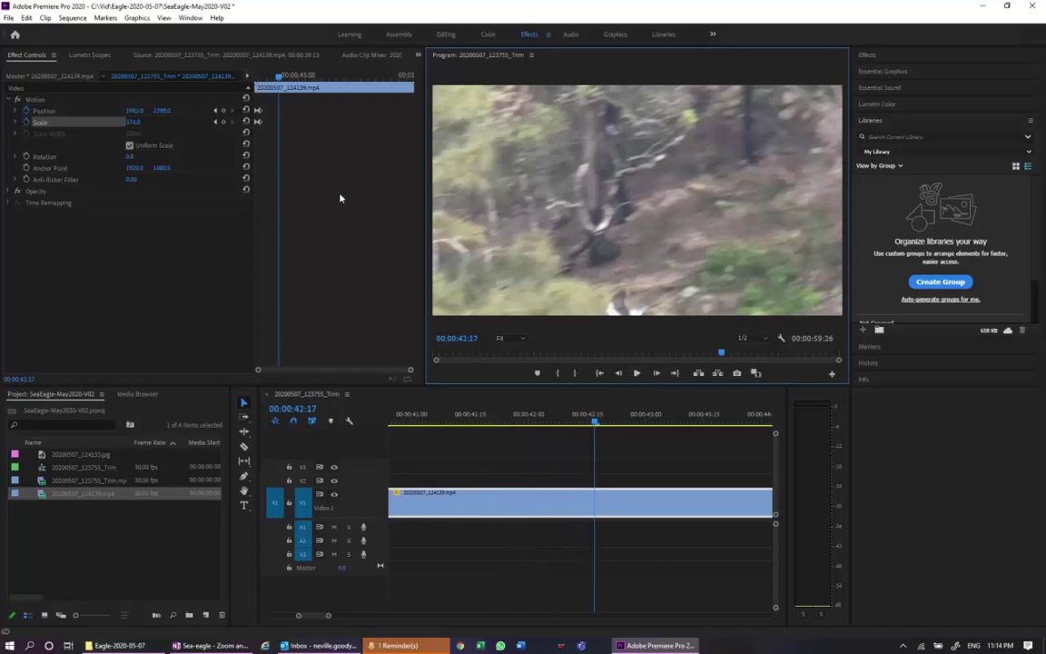
left_click(223, 111)
left_click(224, 121)
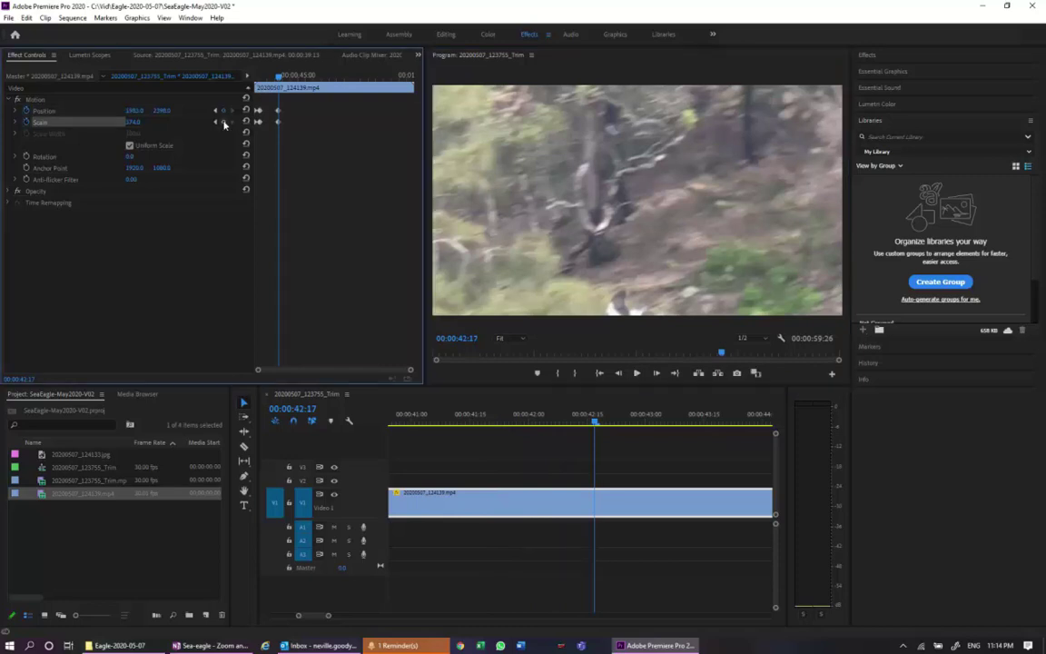
left_click_drag(161, 112, 32, 109)
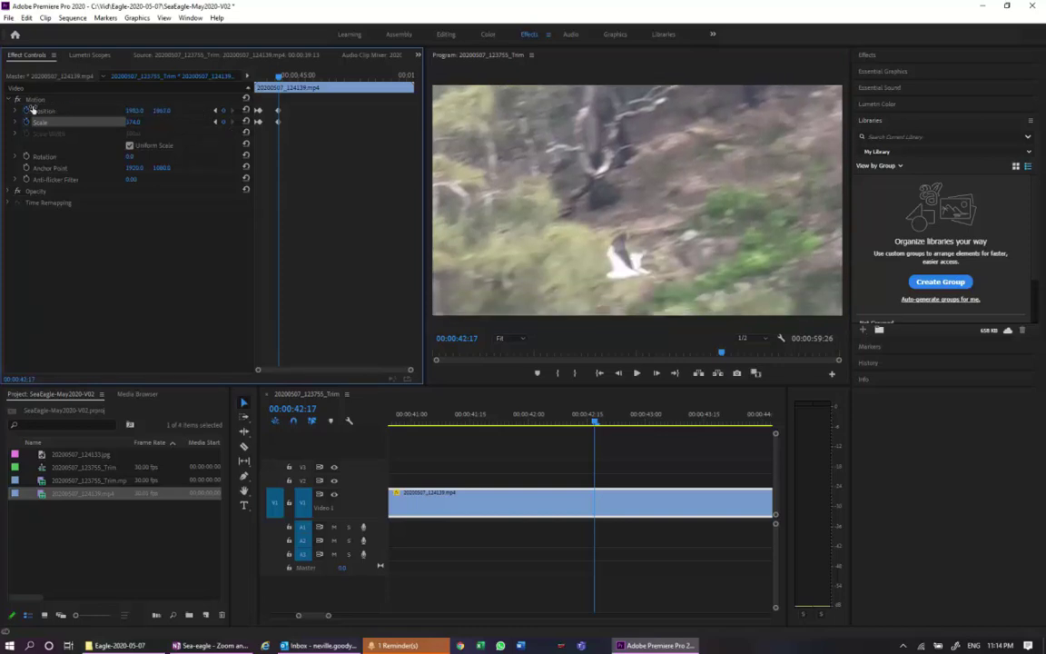
left_click_drag(135, 111, 727, 128)
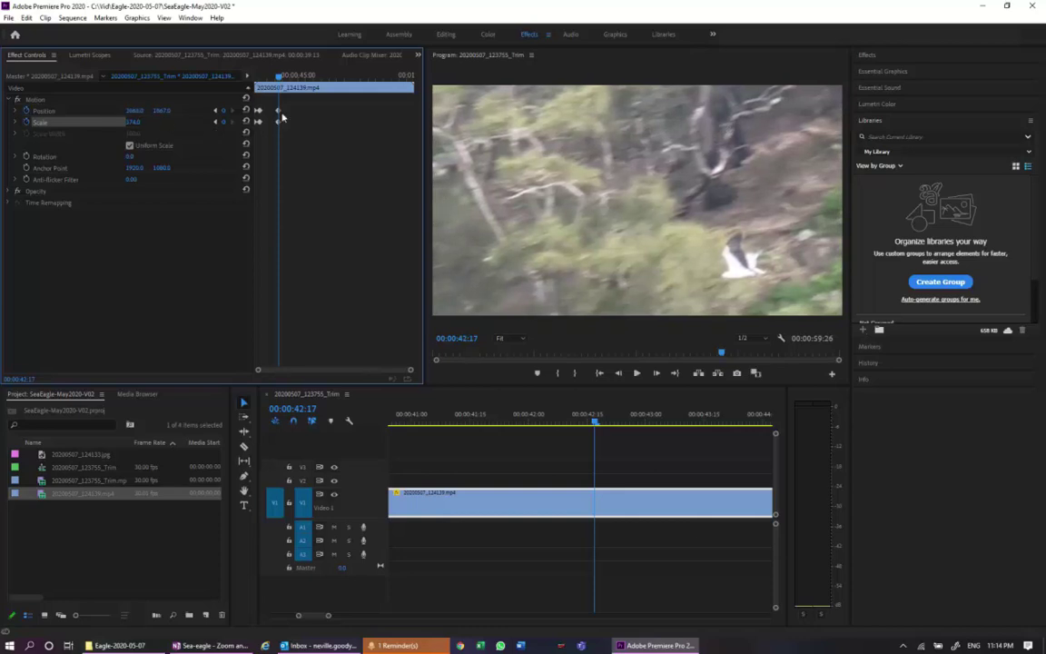
Check the frames before that keyframe and set the vertical Position to about 1173 at 00:00:42:13 to recover the eagle
left_click(594, 423)
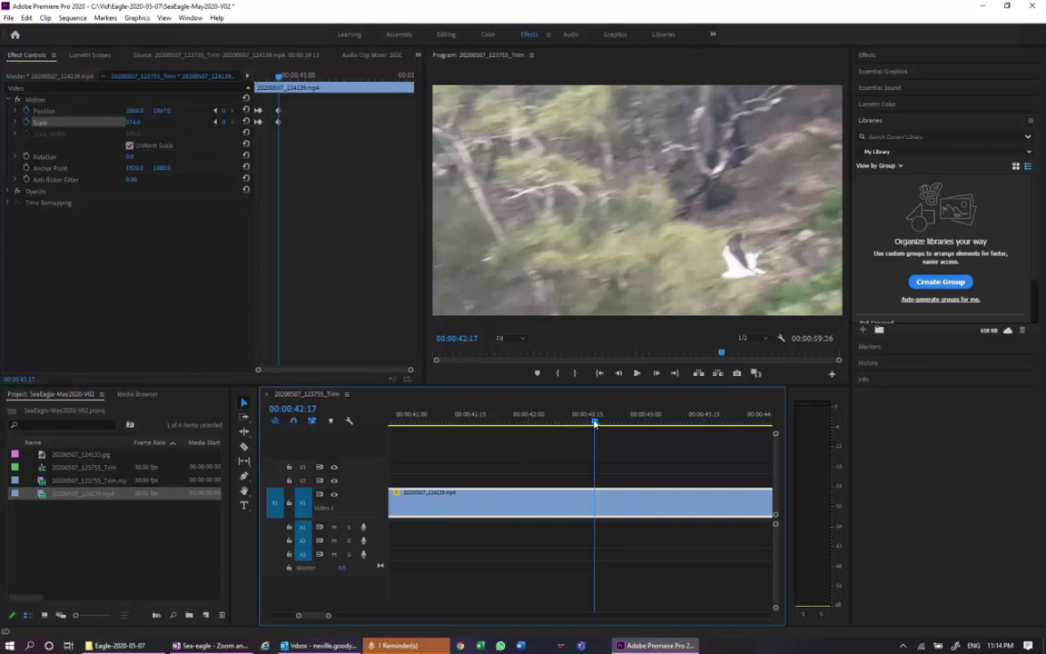
left_click_drag(579, 423, 500, 417)
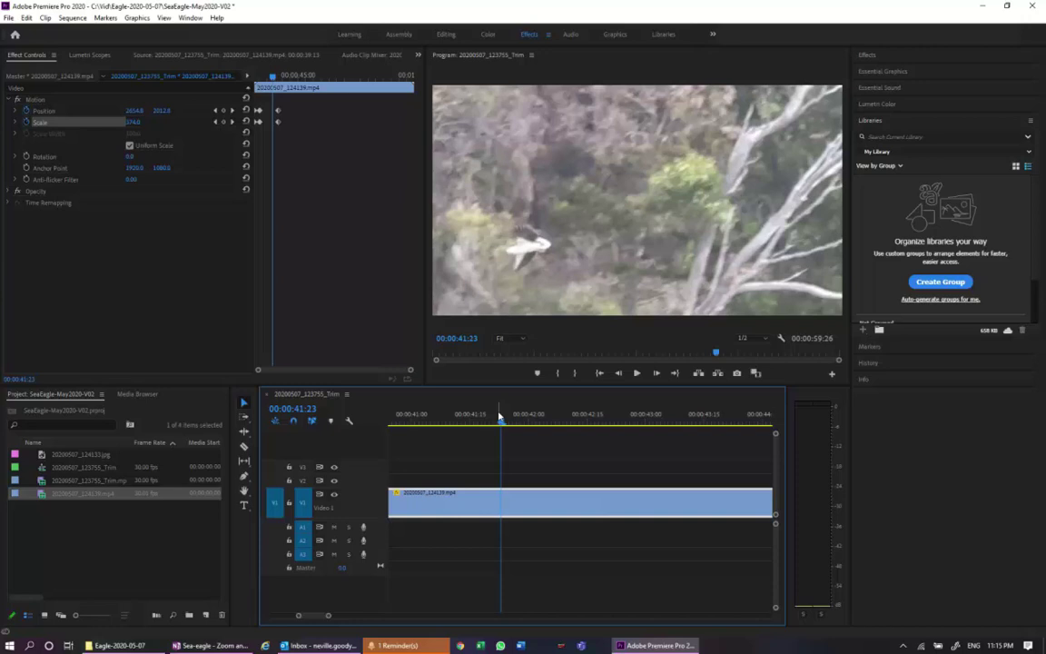
left_click_drag(501, 425, 579, 424)
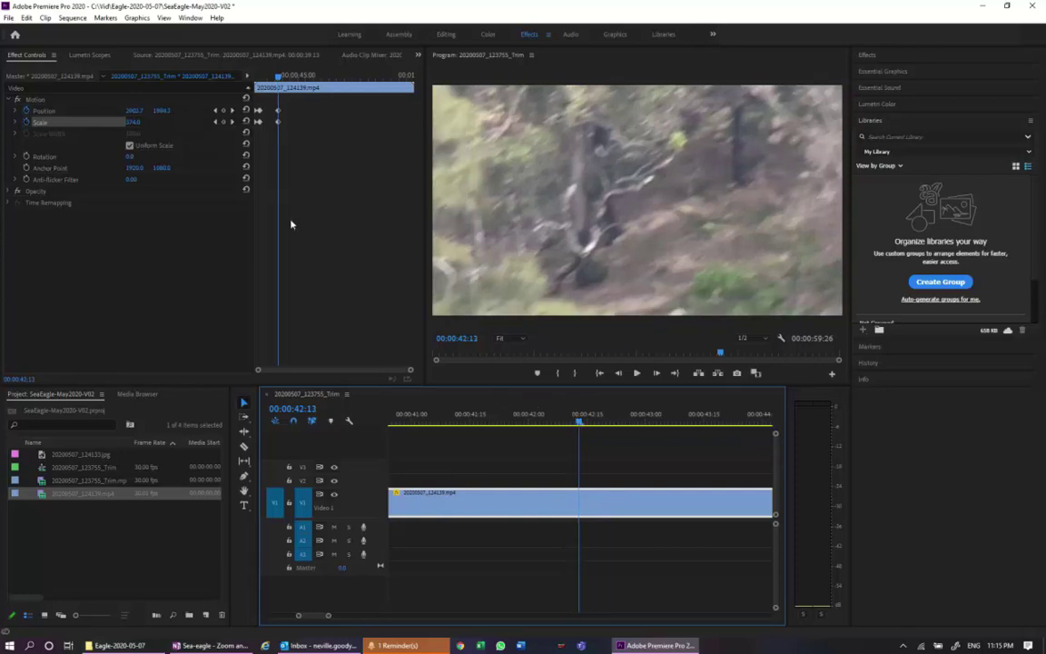
left_click_drag(159, 114, 80, 98)
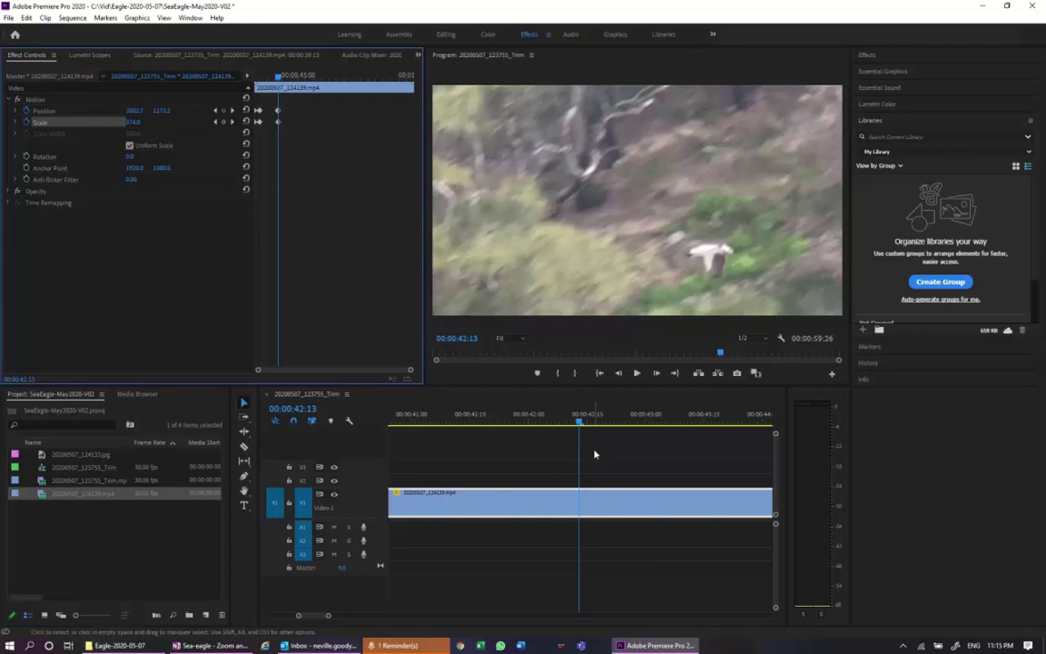
Keyframe Position and Scale at 00:00:51:14, shifting Position to about 3630, 1098
left_click(581, 424)
left_click_drag(580, 424, 743, 438)
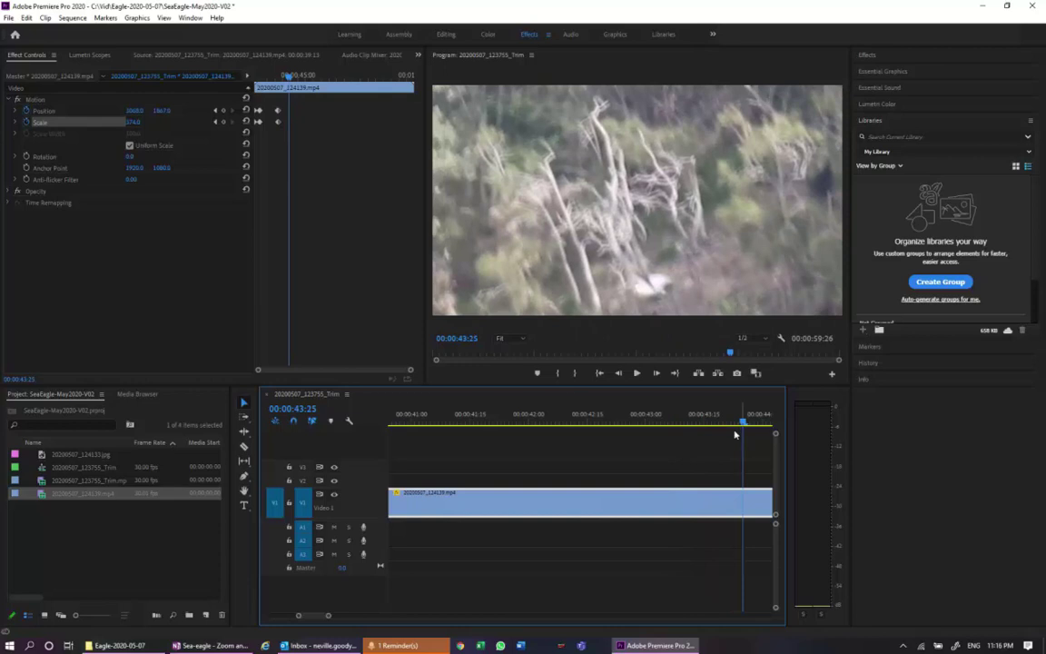
left_click(637, 373)
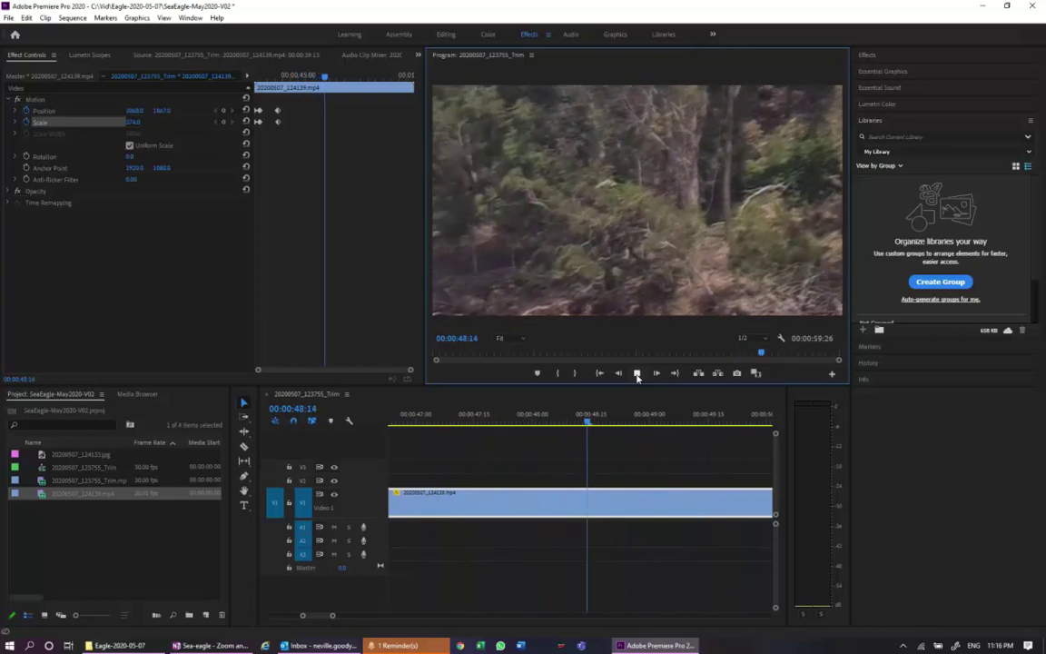
left_click(637, 373)
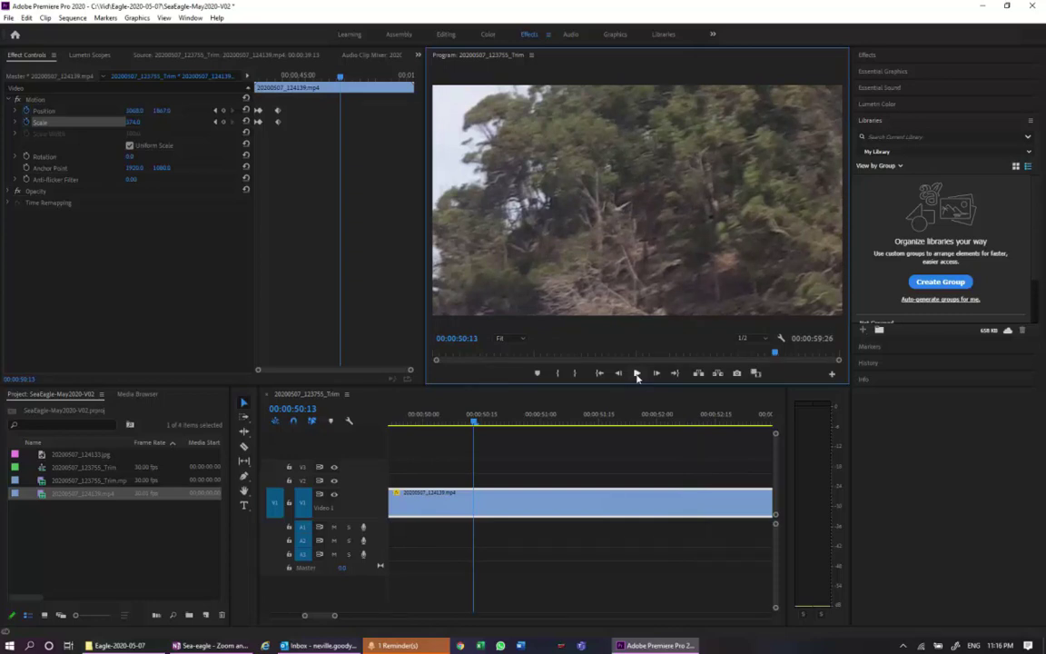
left_click(637, 373)
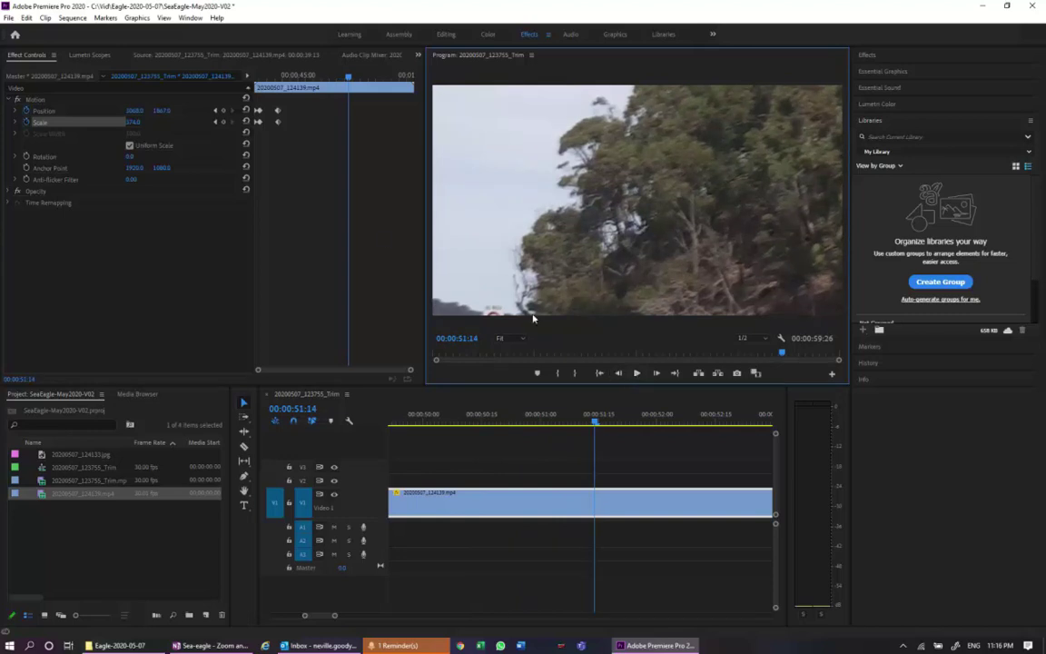
left_click(222, 110)
left_click(225, 122)
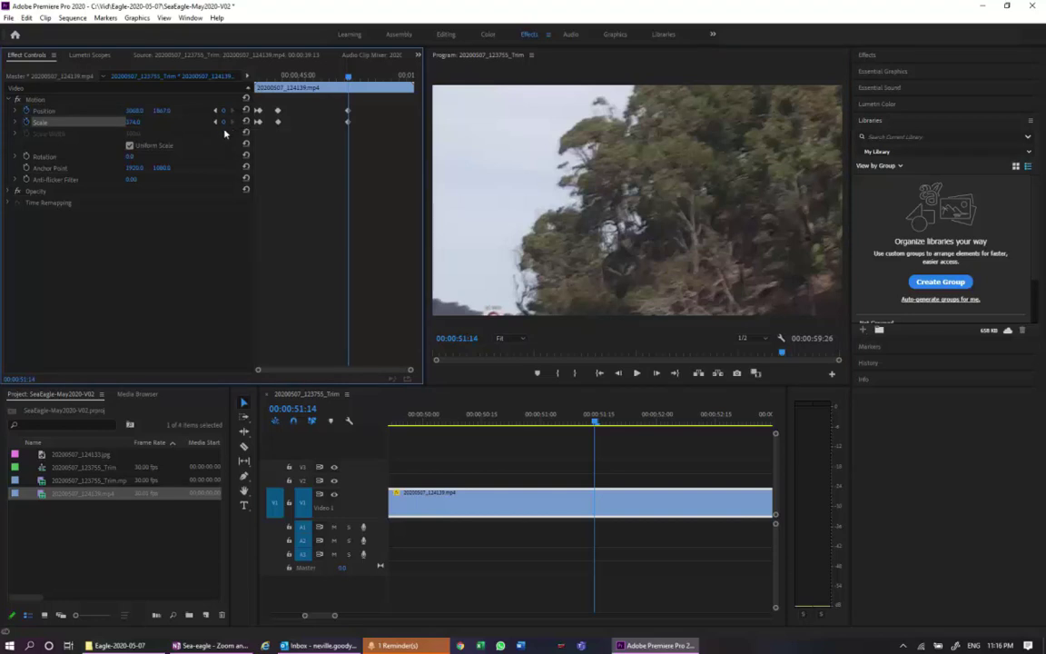
left_click_drag(163, 113, 433, 115)
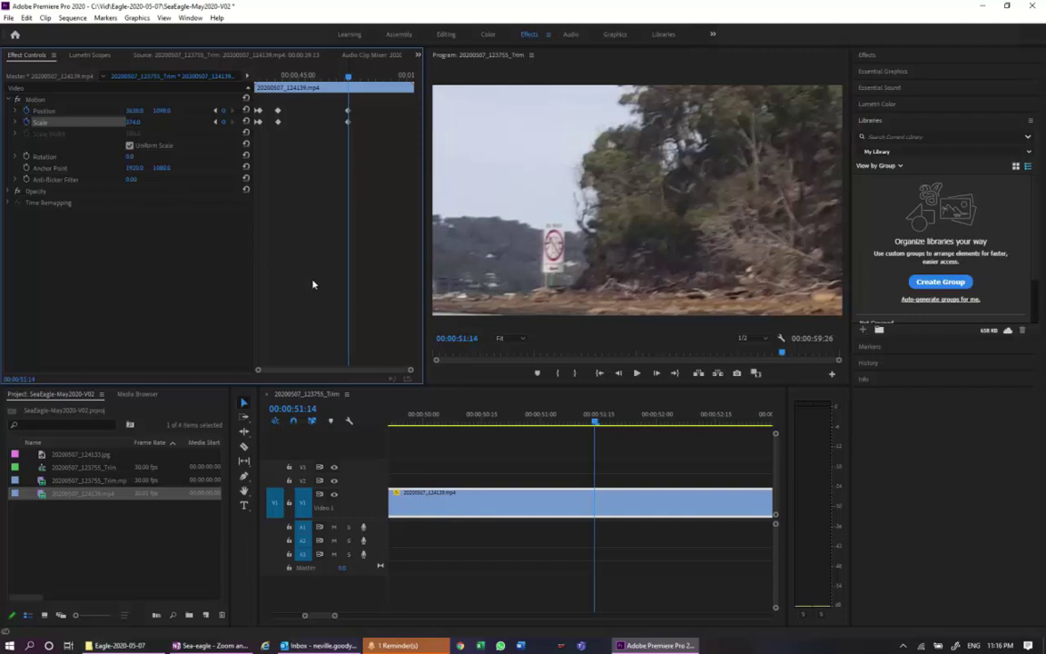
Zoom out at 00:00:53:18 by keyframing Scale at 225 and the vertical Position at 960
left_click(638, 373)
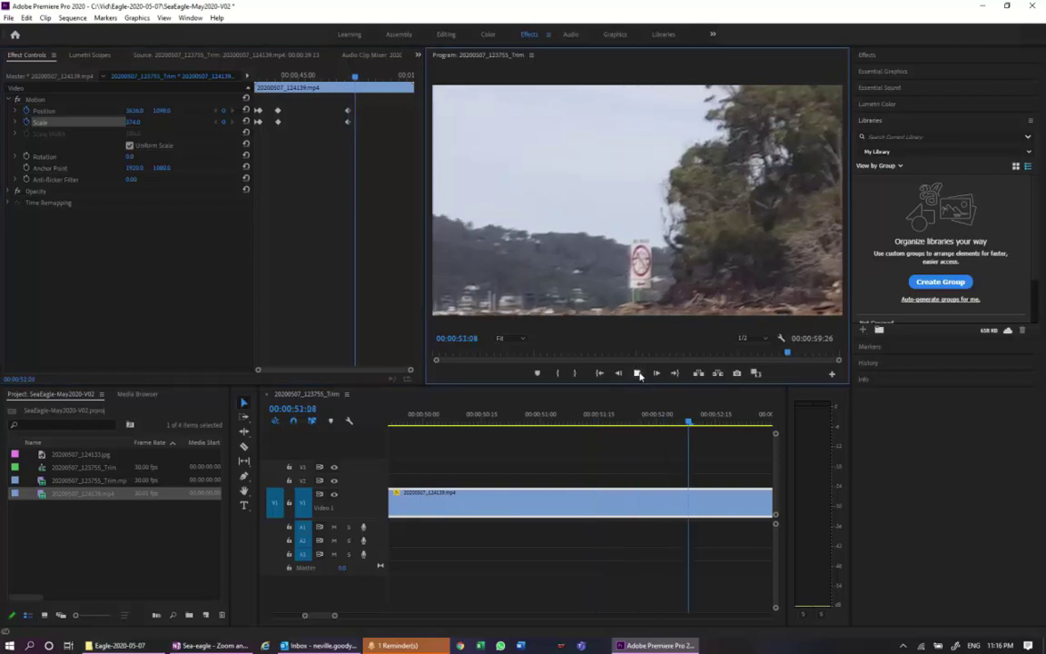
left_click(638, 373)
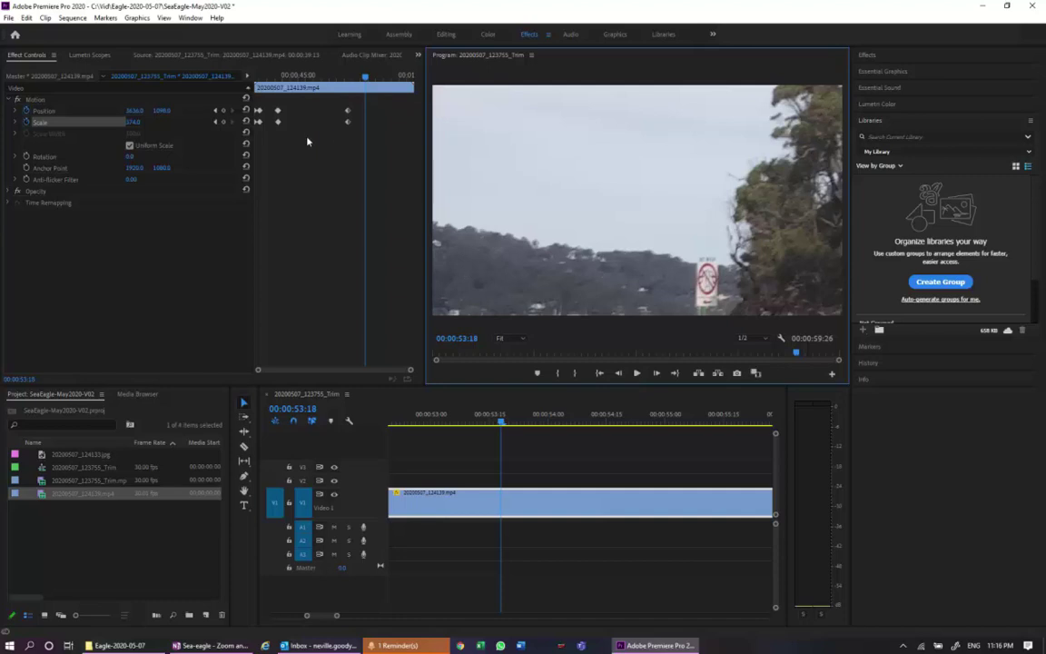
left_click_drag(146, 126, 62, 126)
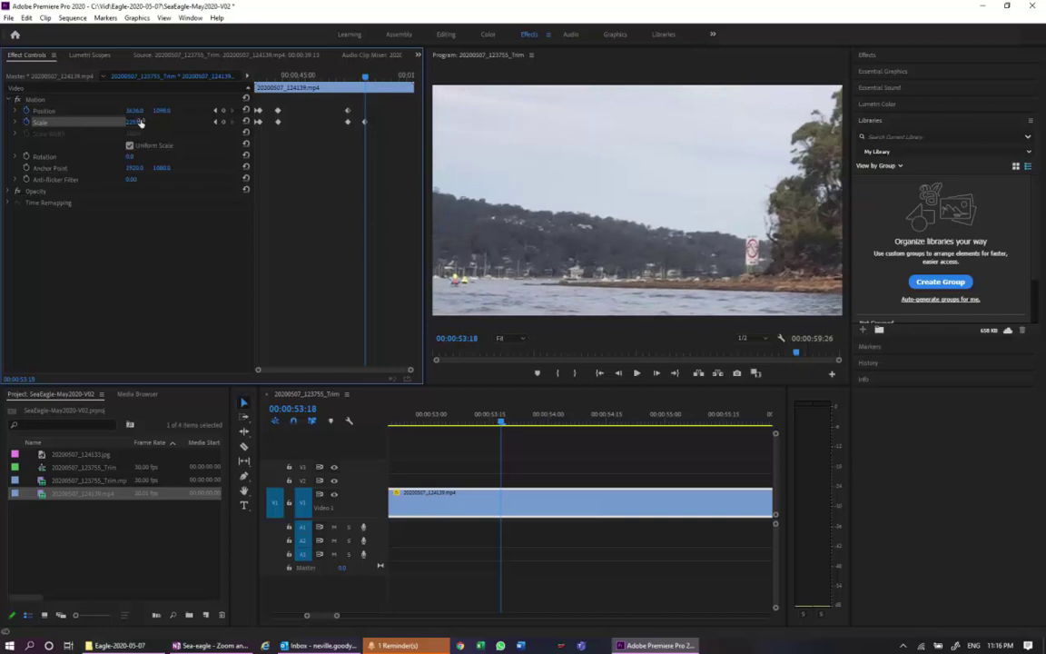
left_click_drag(160, 112, 85, 116)
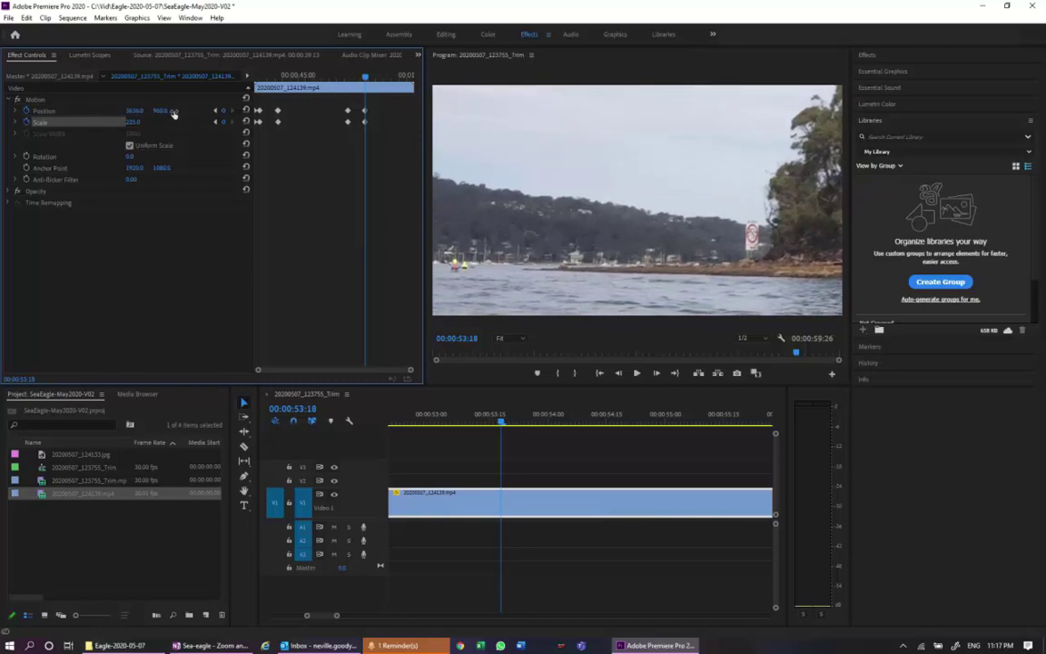
Play the remainder of the clip, and replay the whole sequence from the start to review the keyframed zooms
left_click(638, 373)
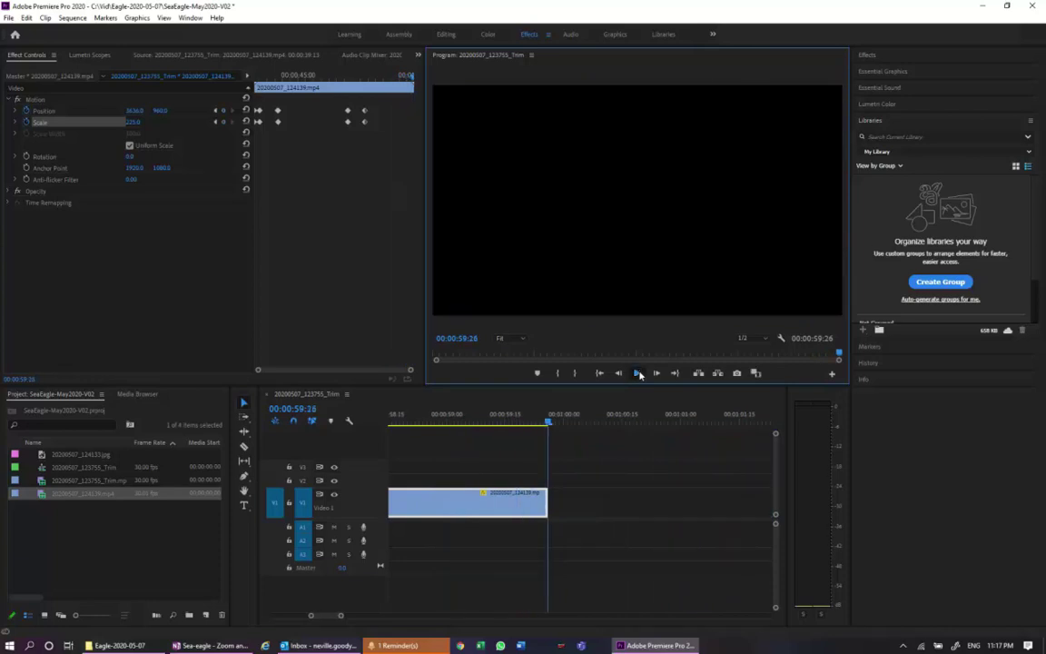
left_click(638, 373)
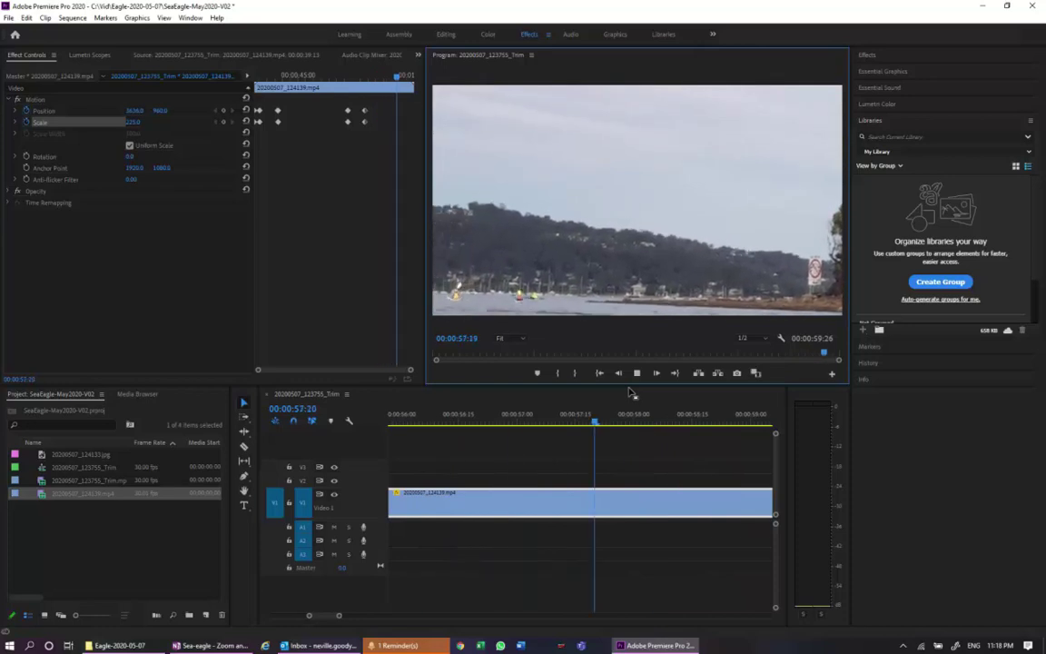
Stop the playback, narrow the Project panel and widen the timeline panel to fill the freed space
left_click(637, 373)
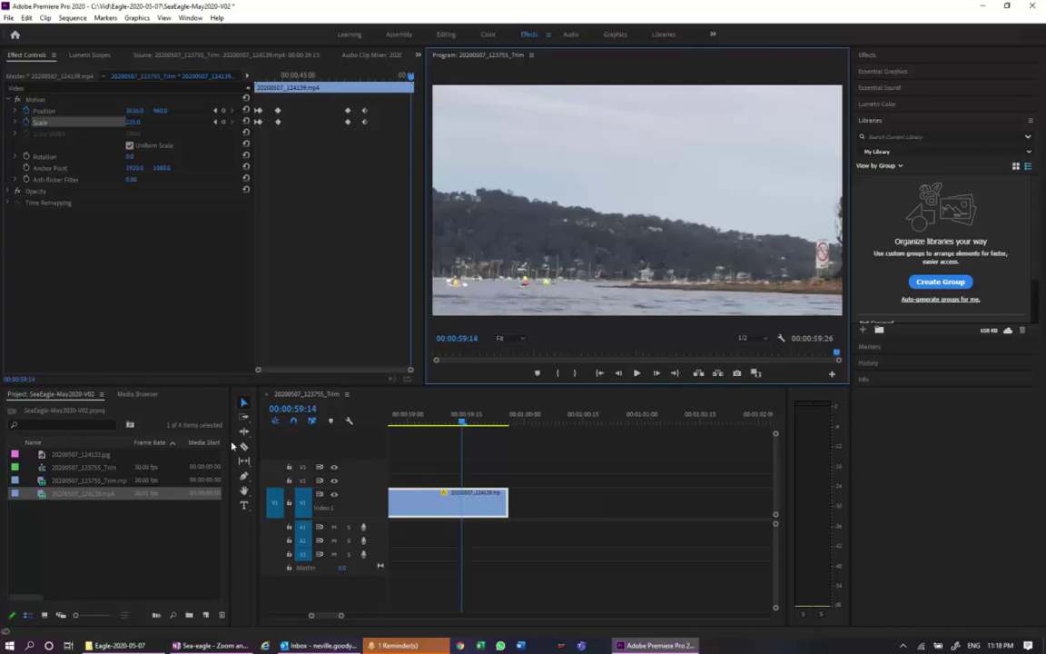
left_click_drag(230, 443, 287, 443)
left_click_drag(466, 440, 293, 446)
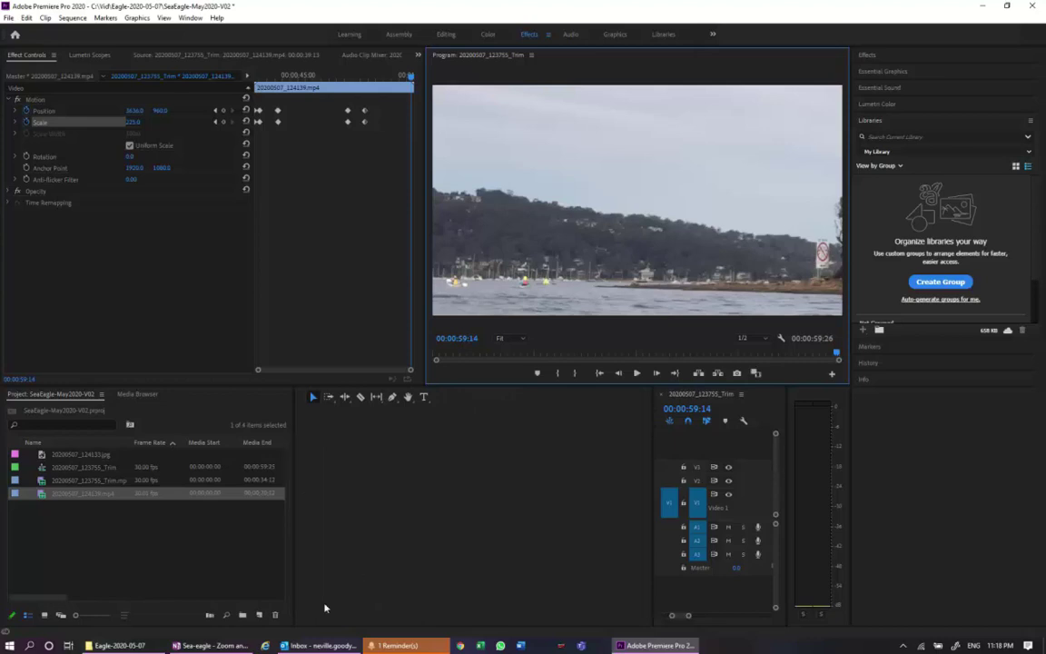
left_click(202, 645)
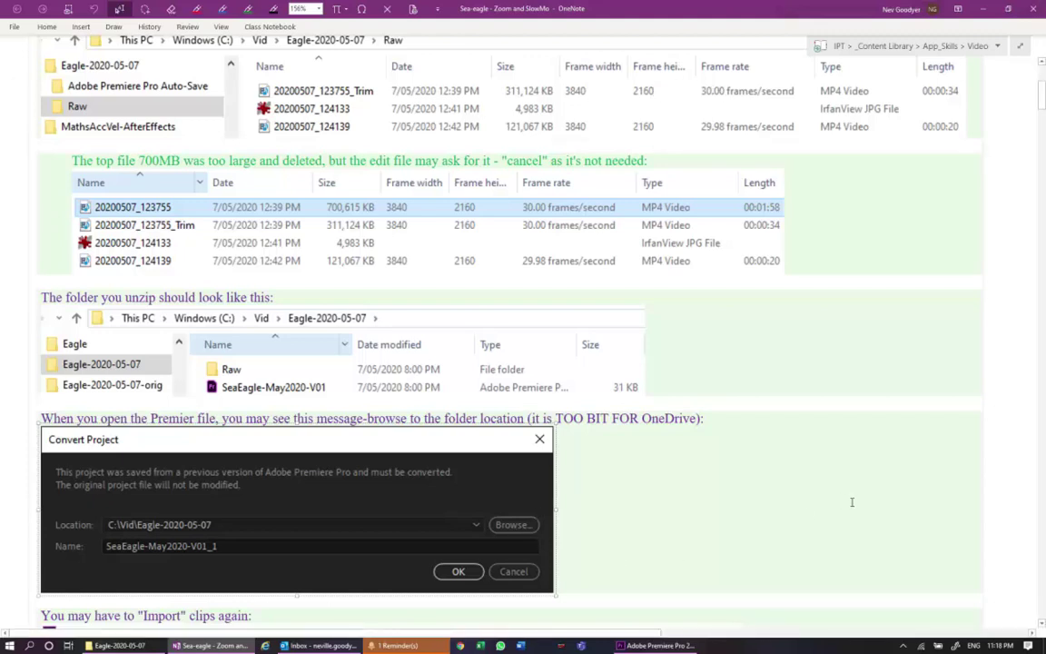
left_click(660, 645)
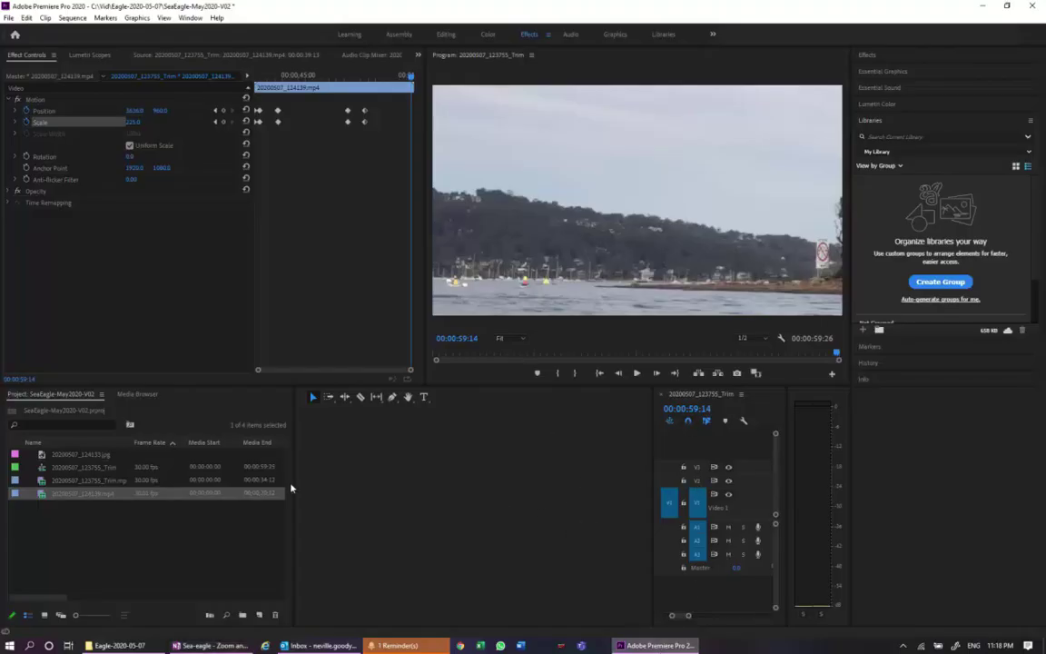
left_click_drag(293, 484, 142, 483)
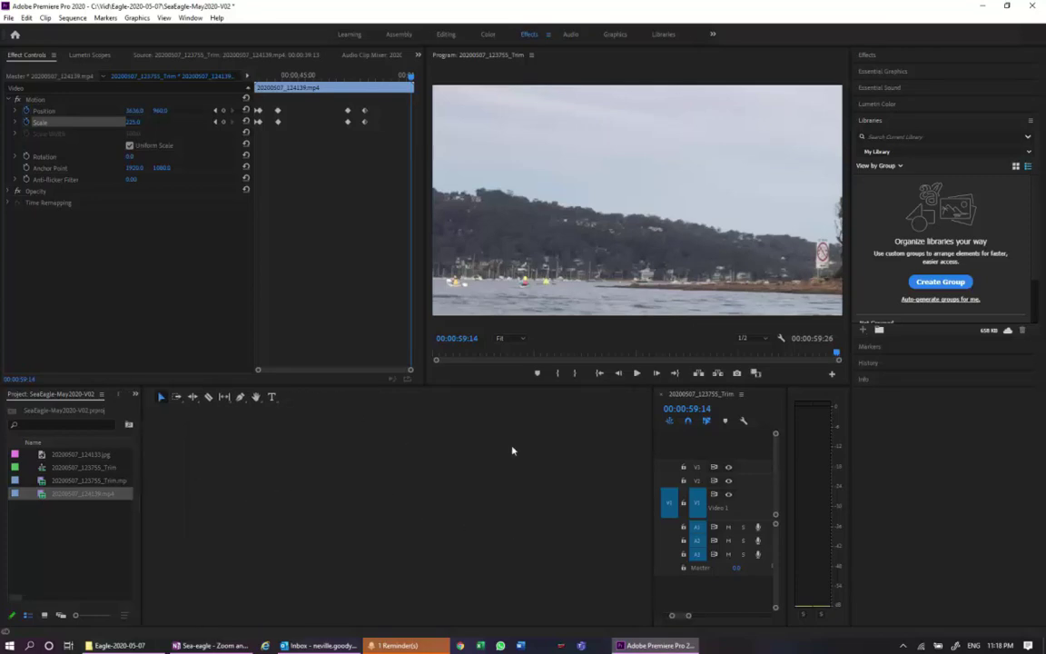
left_click_drag(654, 457, 142, 449)
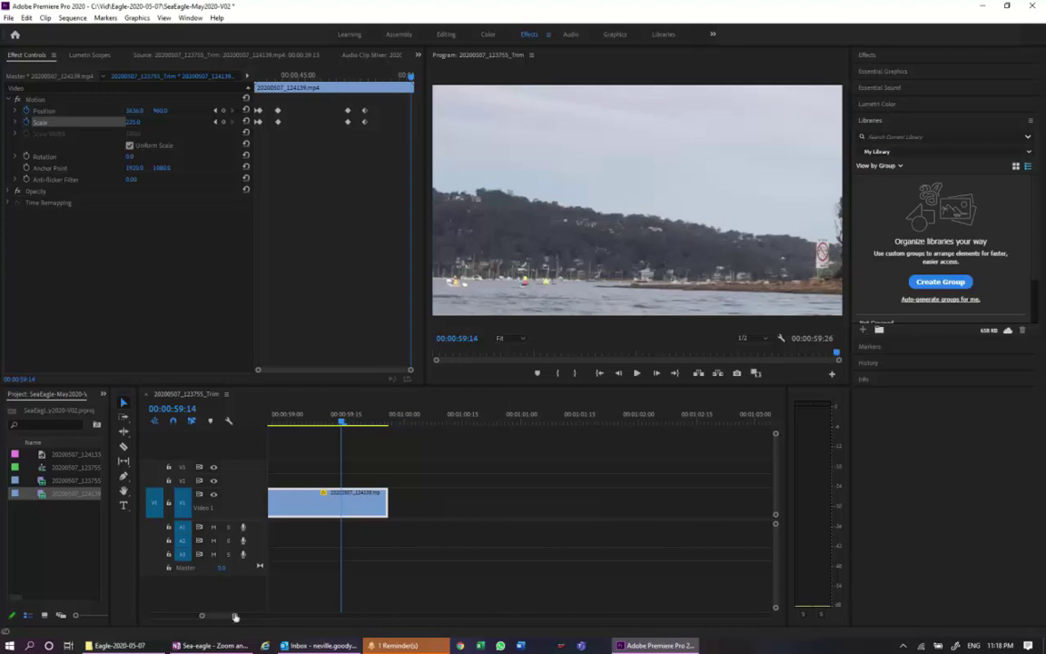
Apply an Additive Dissolve at the cut between 20200507_123755_Trim.mp4 and 20200507_124139.mp4, accepting repeated frames
scroll(215, 615, "up", 5)
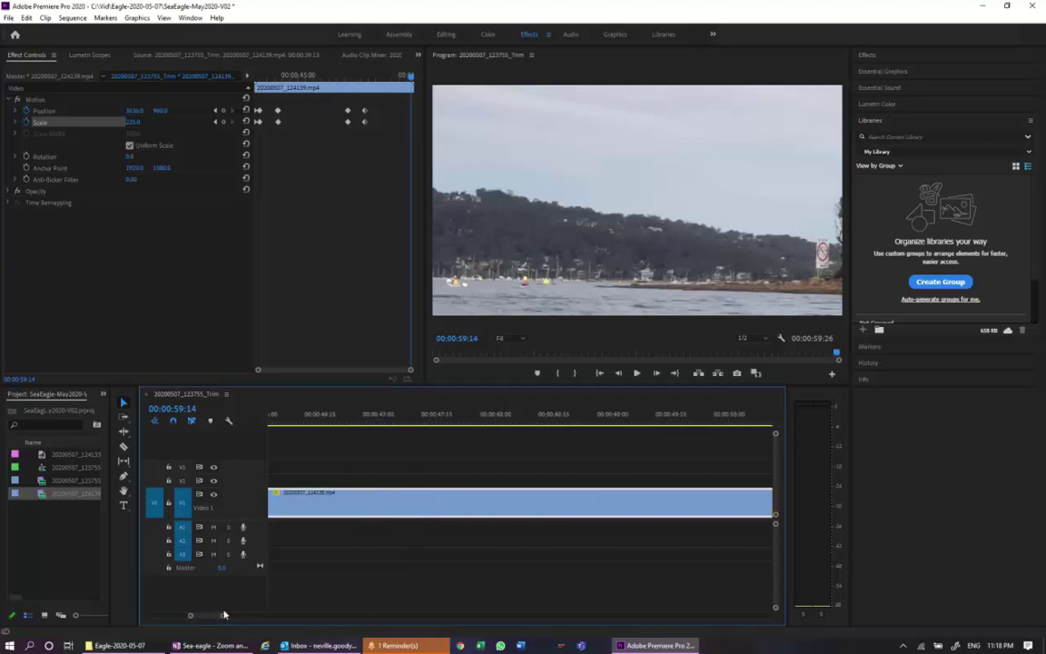
left_click_drag(224, 616, 345, 618)
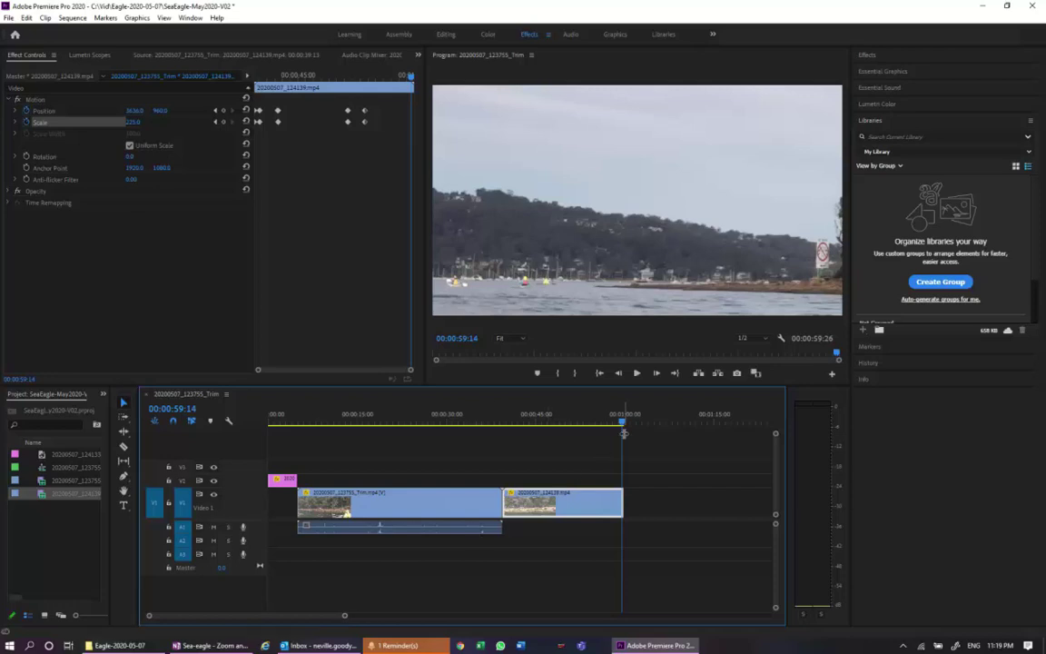
left_click_drag(535, 430, 505, 425)
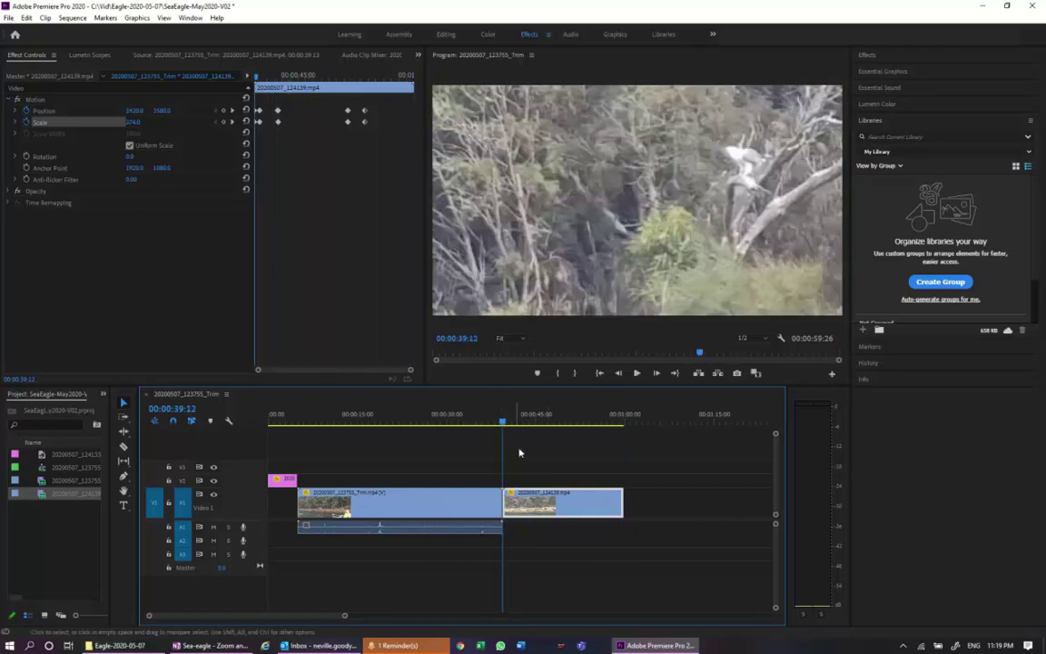
left_click(870, 56)
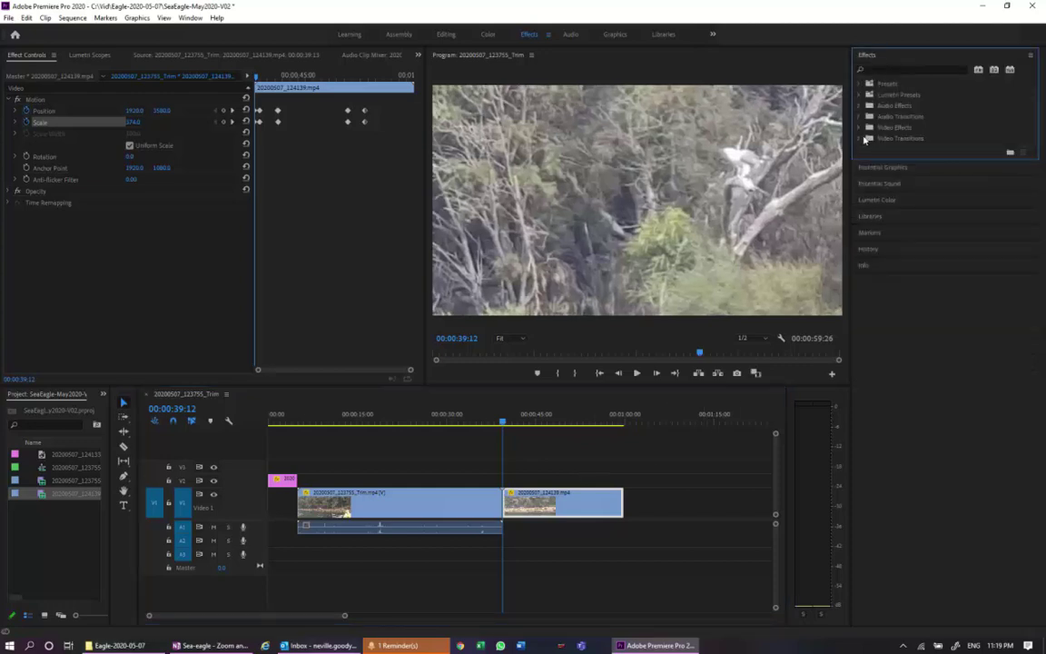
left_click(859, 138)
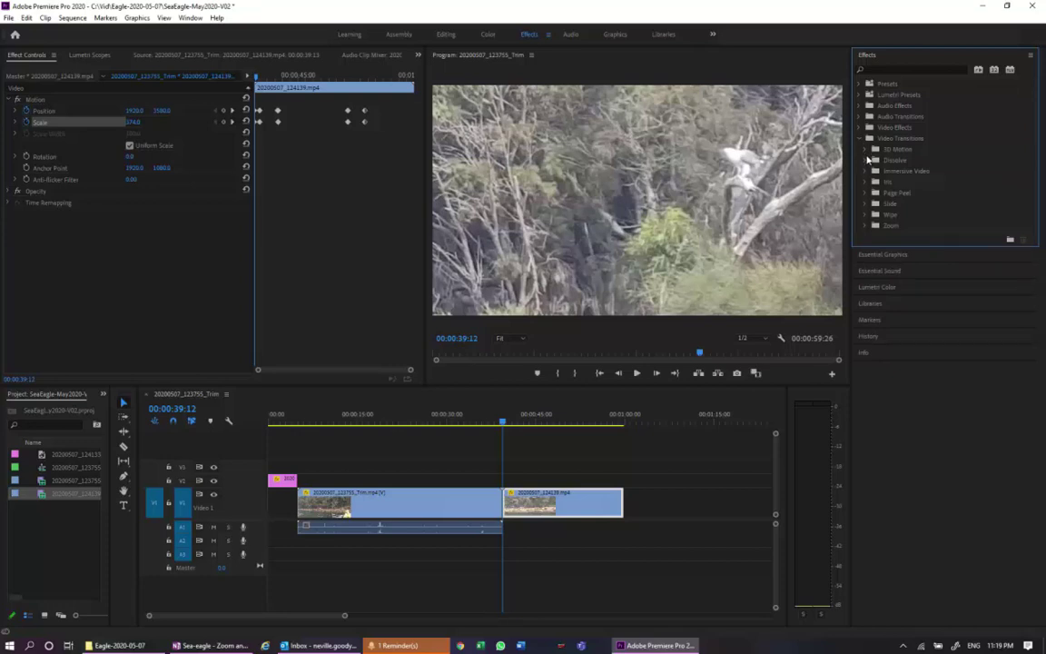
left_click(866, 160)
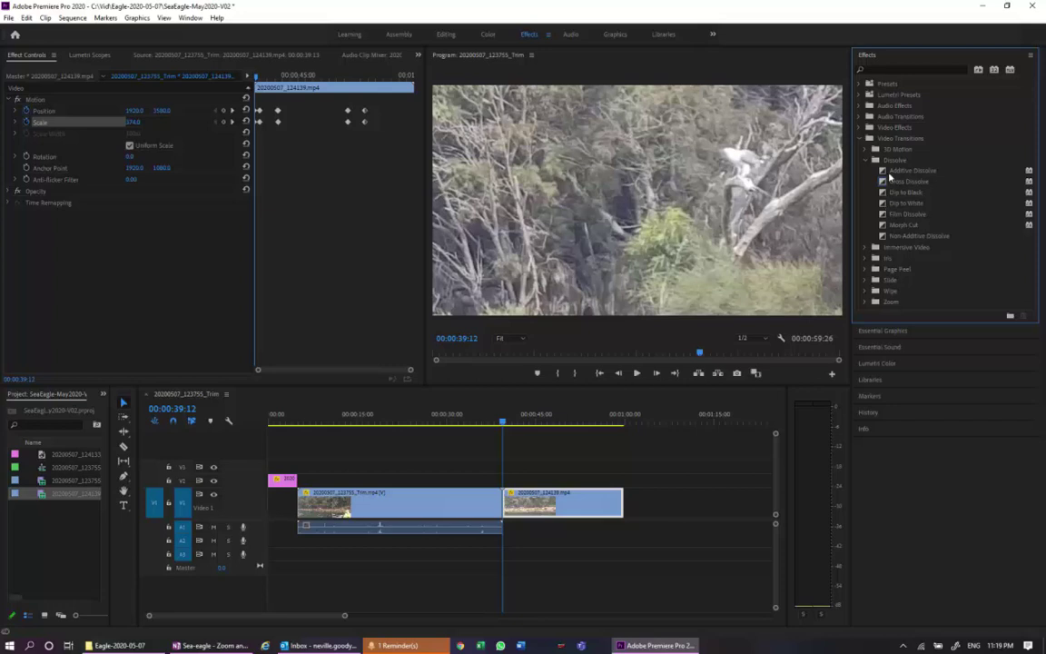
left_click_drag(889, 173, 528, 492)
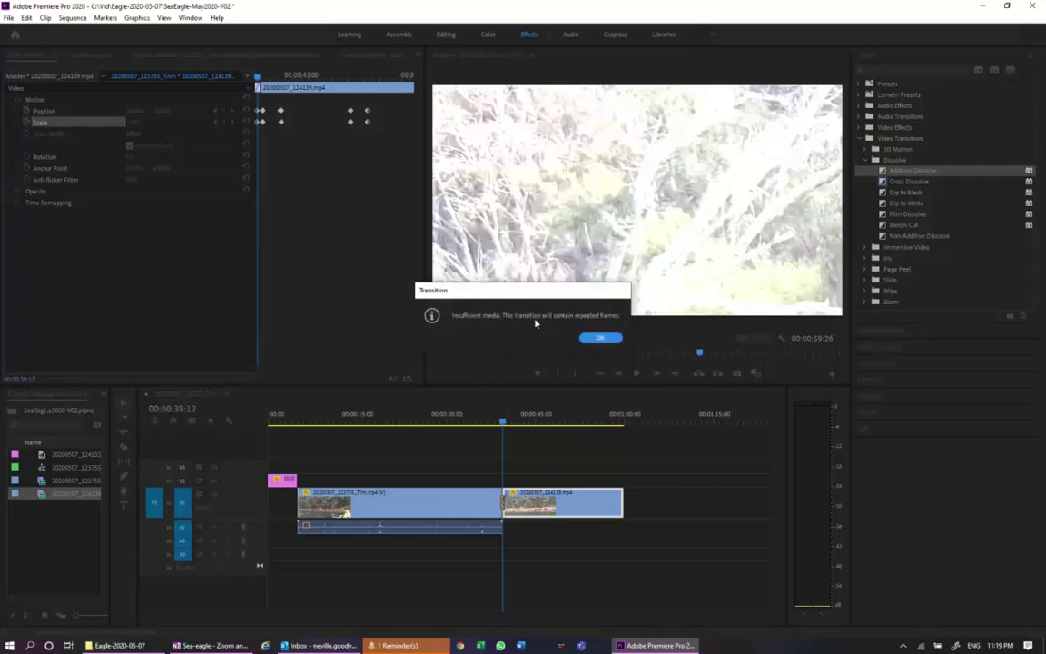
left_click(600, 339)
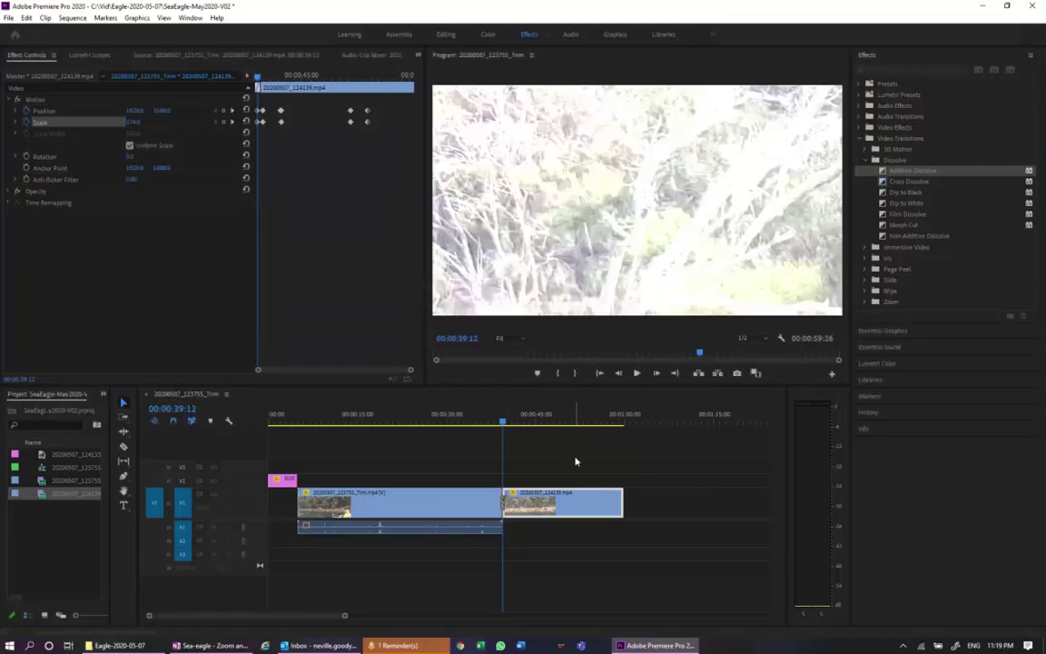
Play across the cut between the two video clips to review the Additive Dissolve
left_click_drag(345, 618, 227, 614)
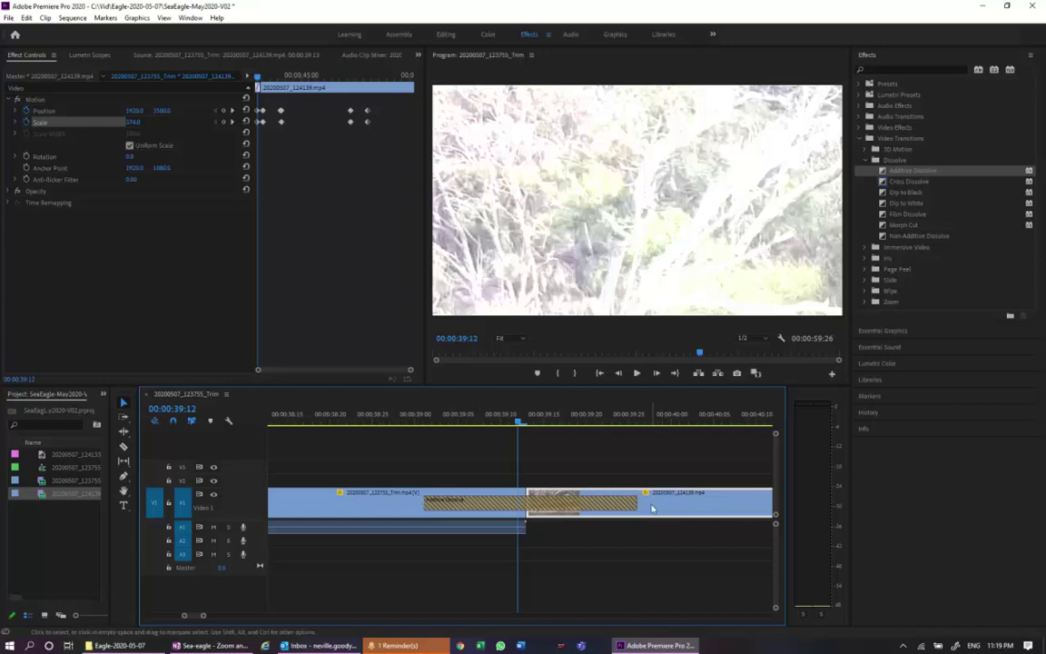
left_click_drag(516, 425, 372, 415)
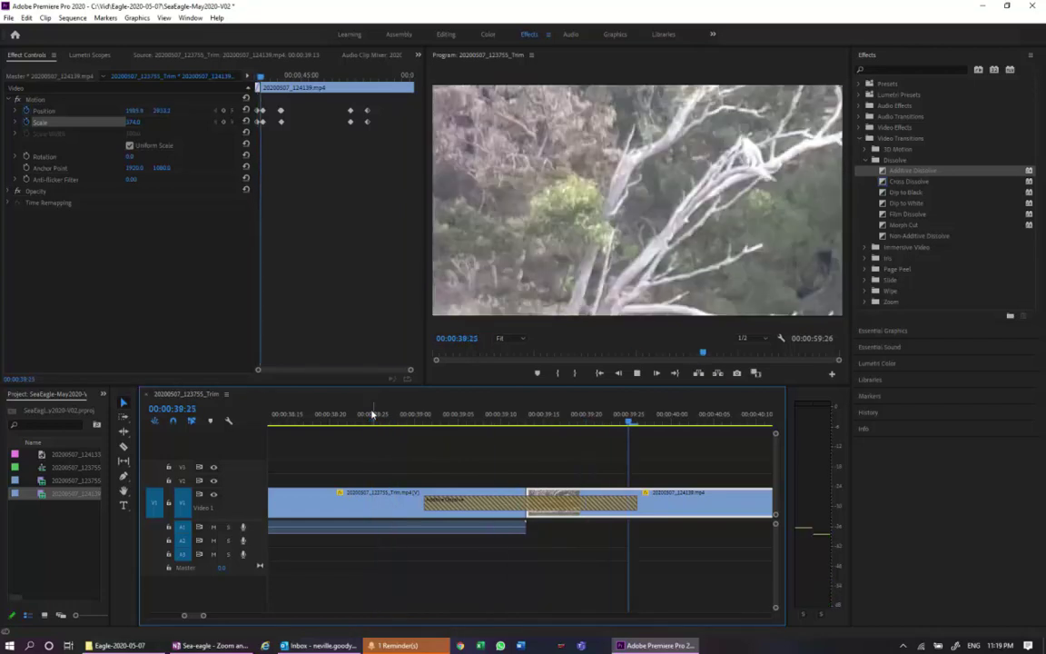
key("space")
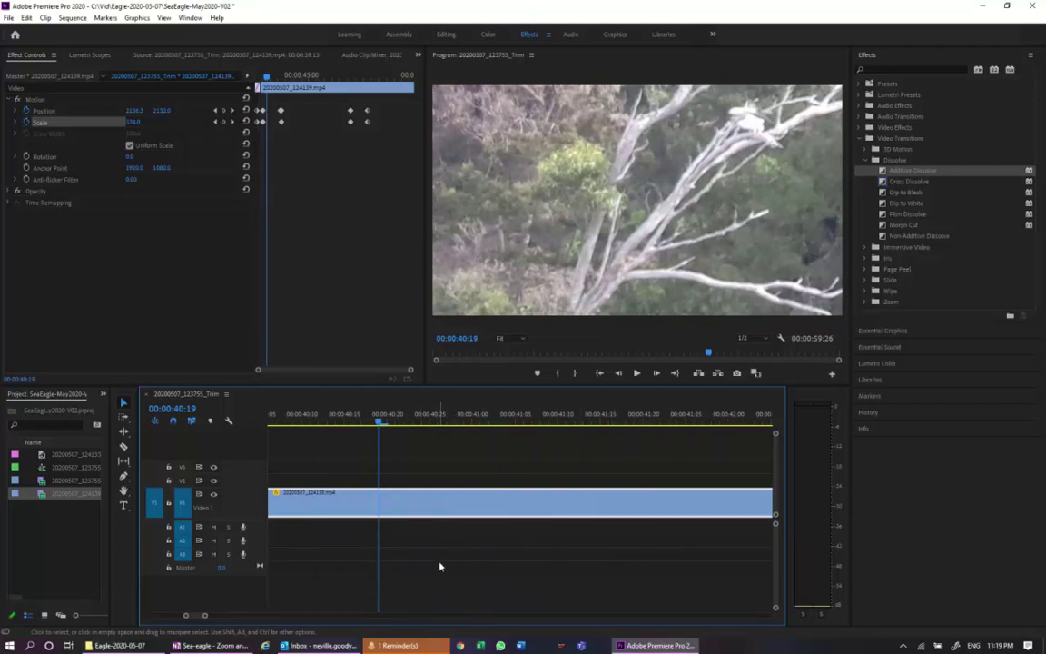
Try to paste a copy of the final clip and move it along V1, and undo the paste and clip moves
left_click_drag(204, 616, 383, 614)
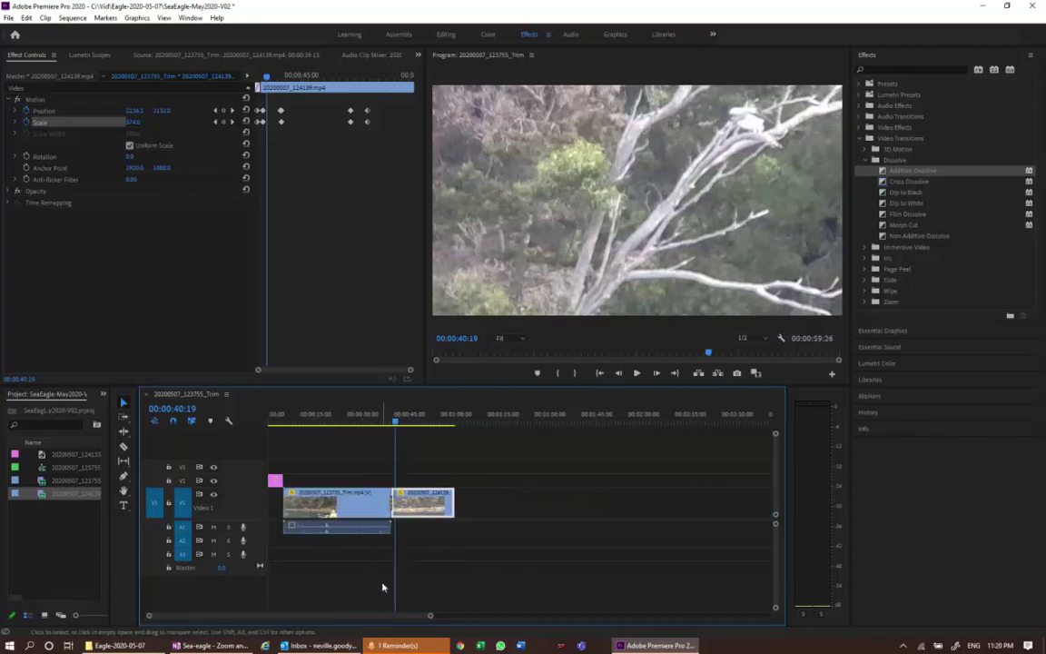
left_click(418, 513)
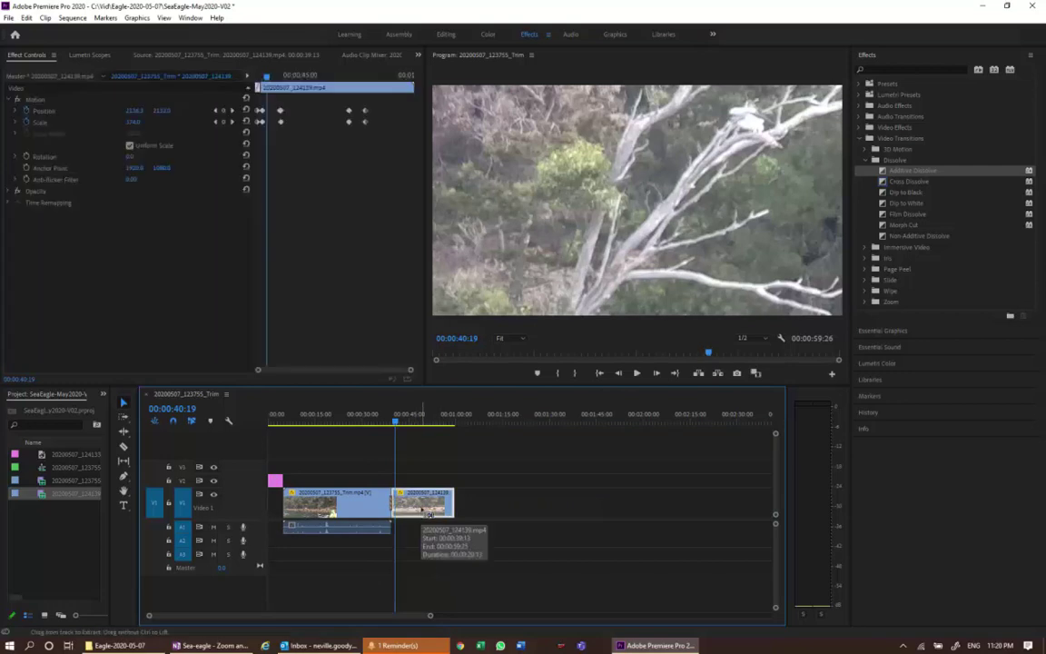
left_click(631, 485)
key("ctrl+v")
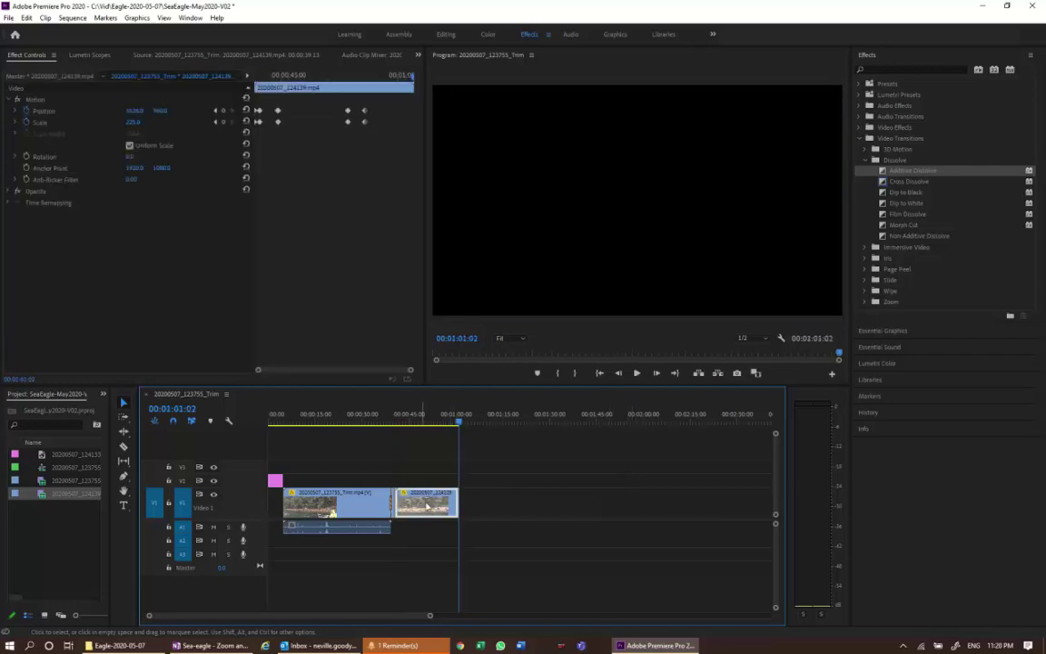
left_click_drag(425, 494, 523, 512)
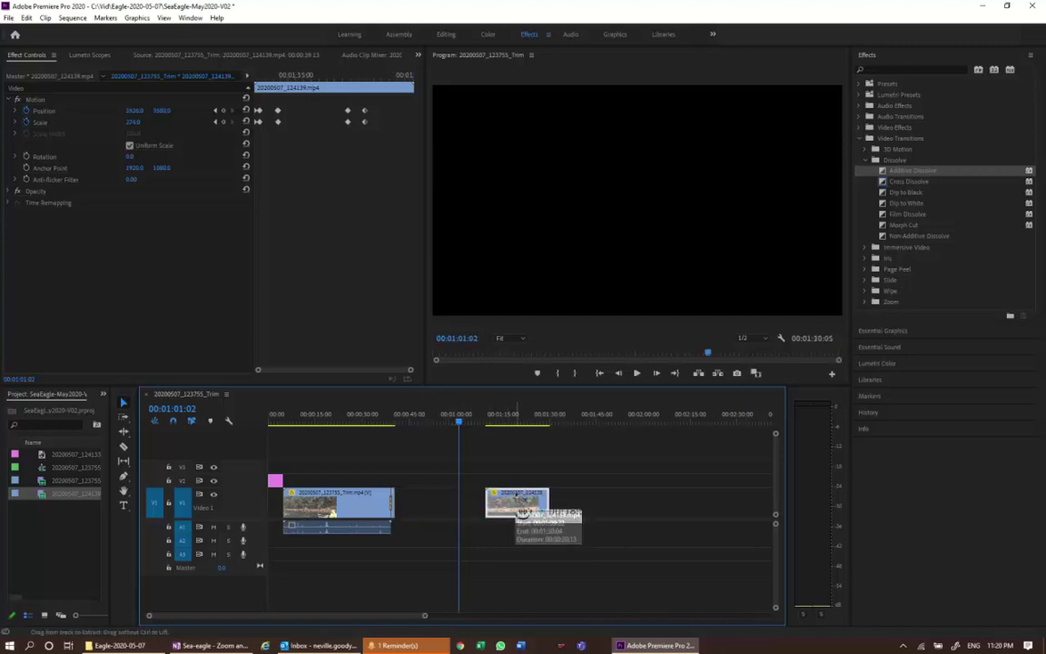
key("Escape")
key("Up")
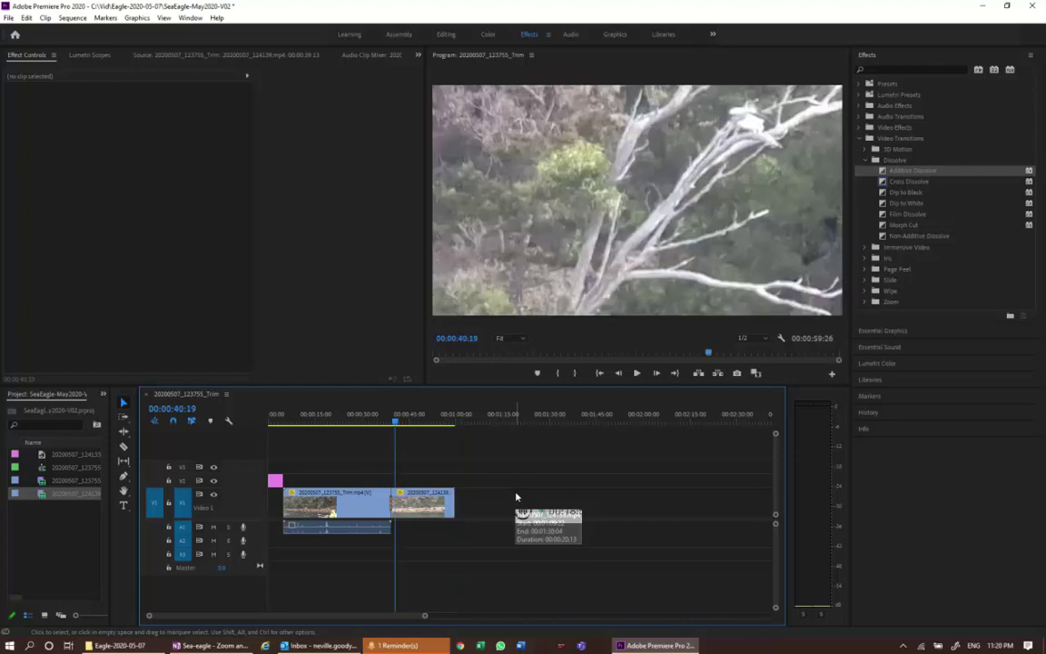
left_click_drag(426, 496, 542, 497)
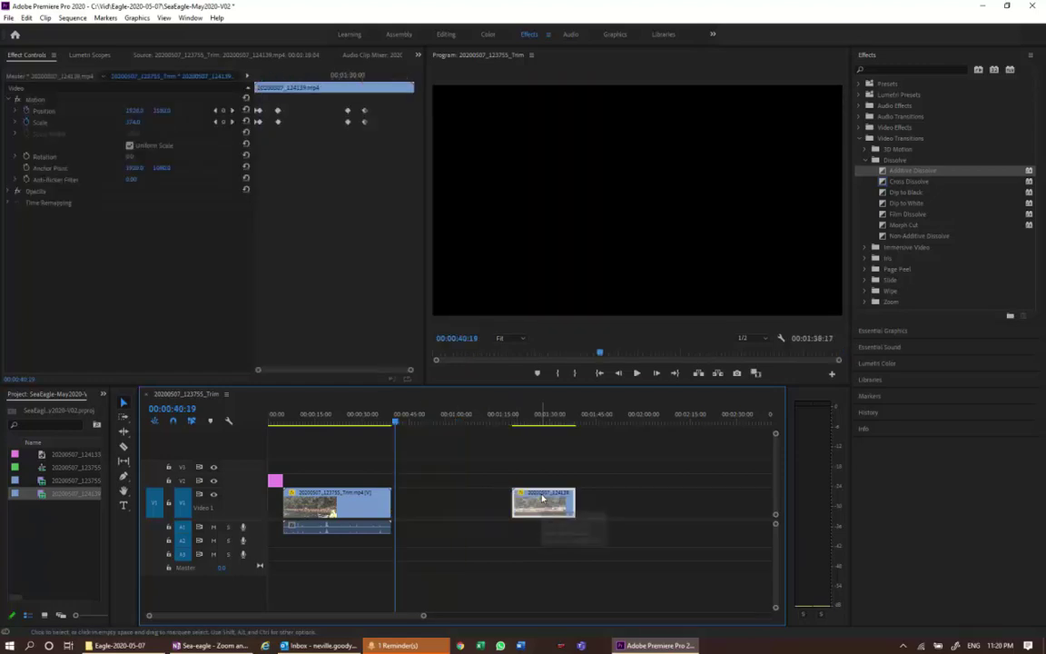
key("ctrl+z")
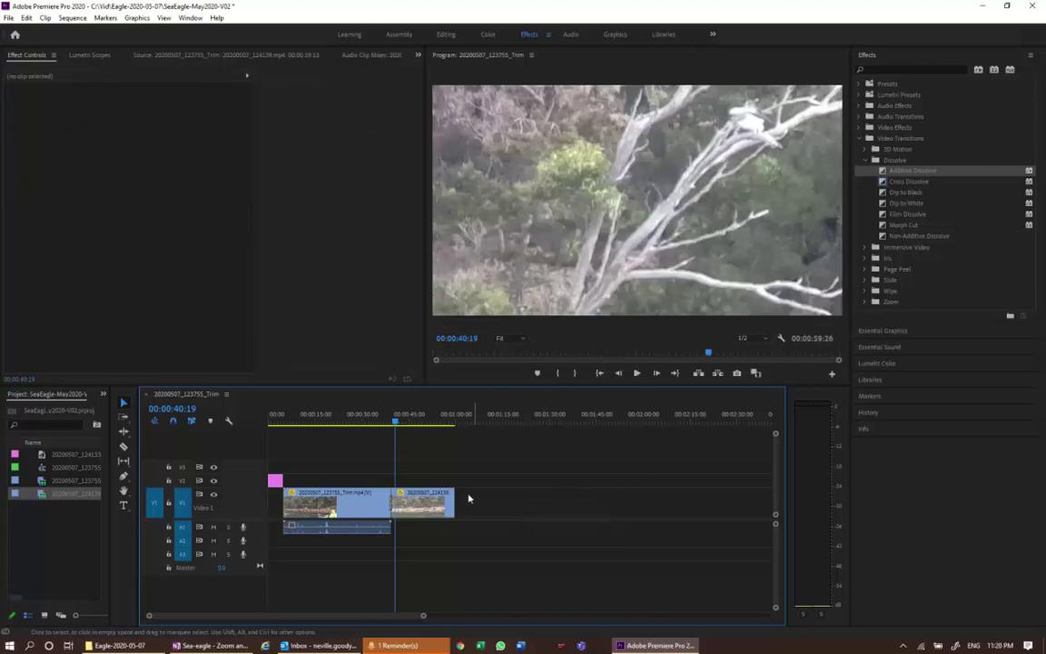
Paste a copy of 20200507_124139.mp4 past the end of the sequence on V1 and butt it against the original
left_click(426, 497)
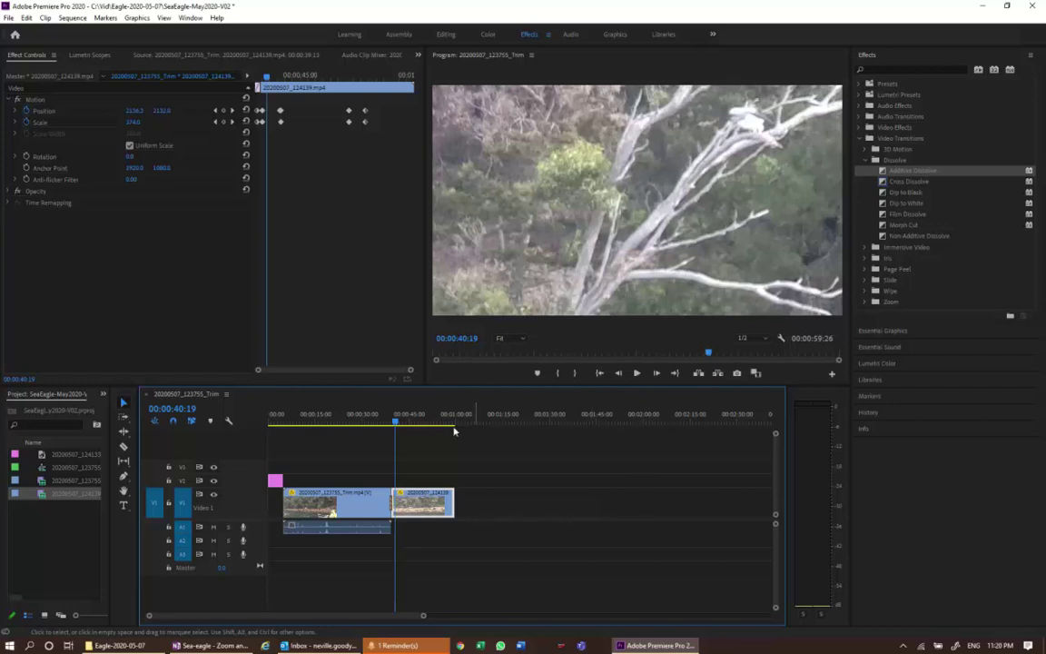
left_click_drag(399, 430, 542, 424)
key("period")
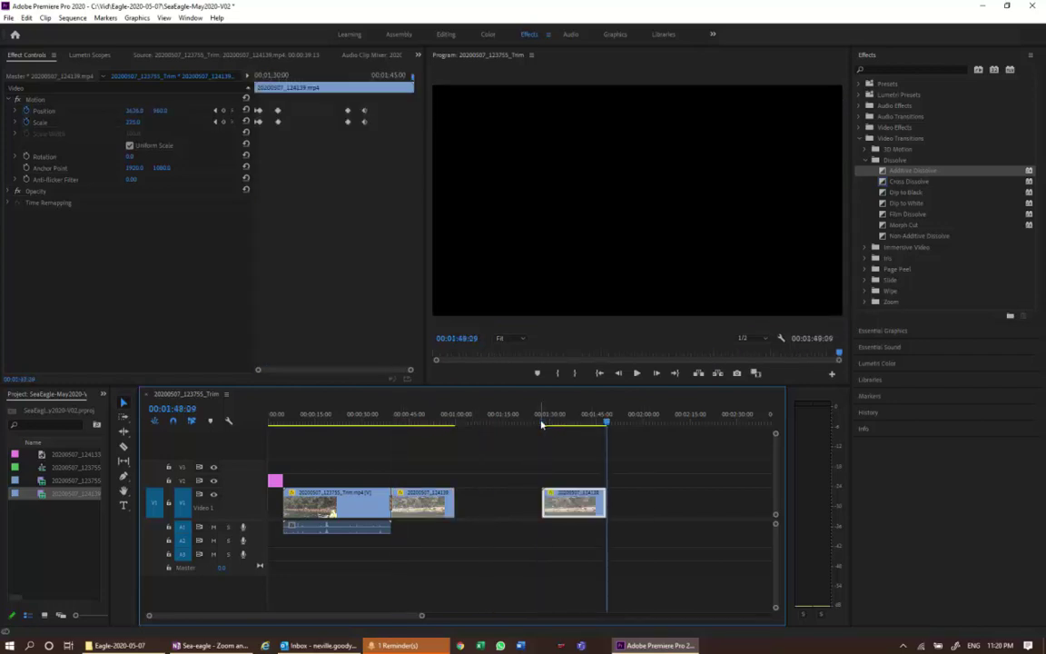
left_click_drag(590, 495, 506, 491)
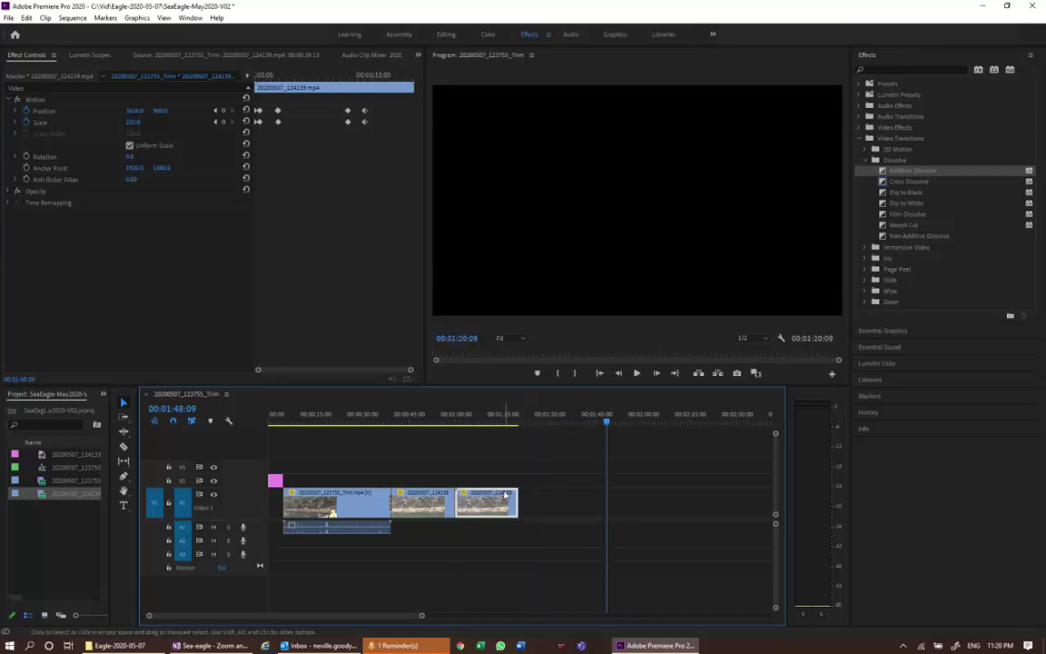
Slow the copied 20200507_124139.mp4 clip down to 25% speed
right_click(485, 498)
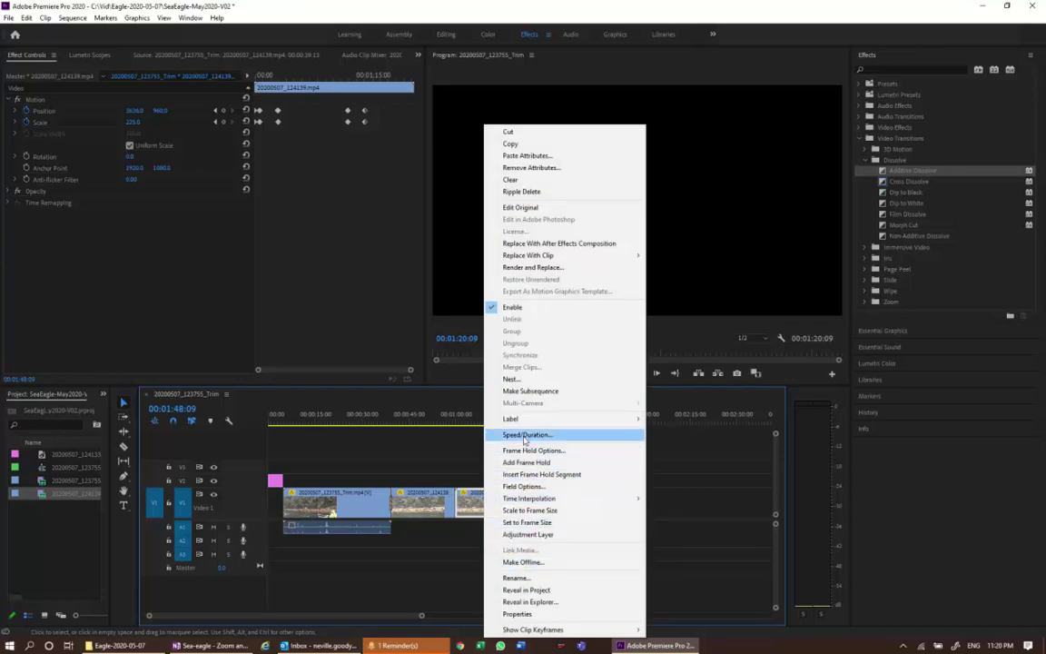
left_click(527, 434)
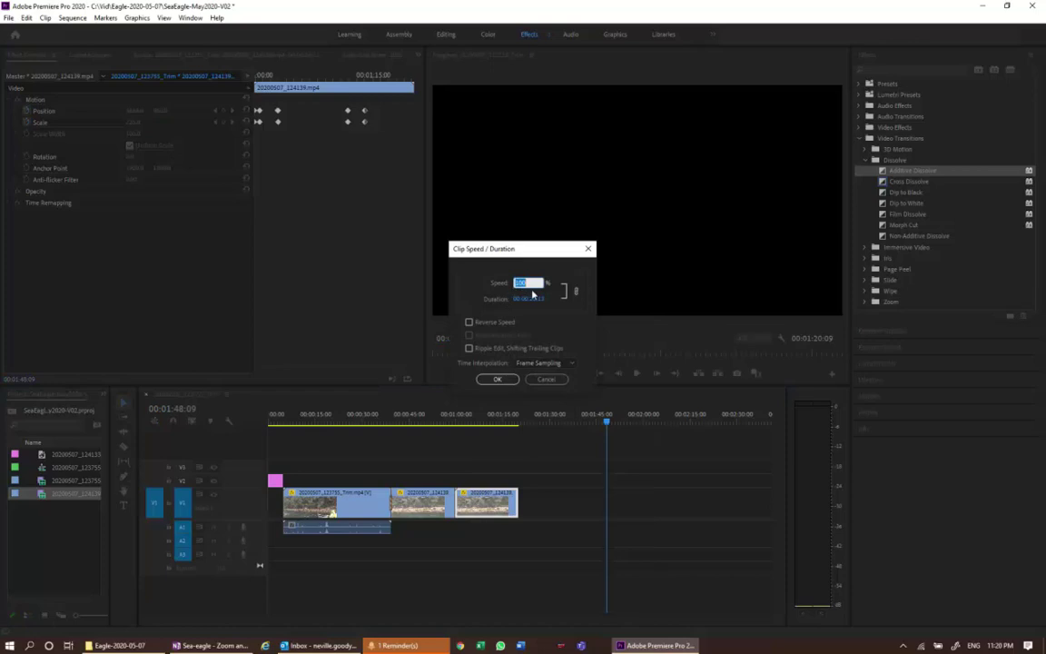
type("25")
left_click(498, 379)
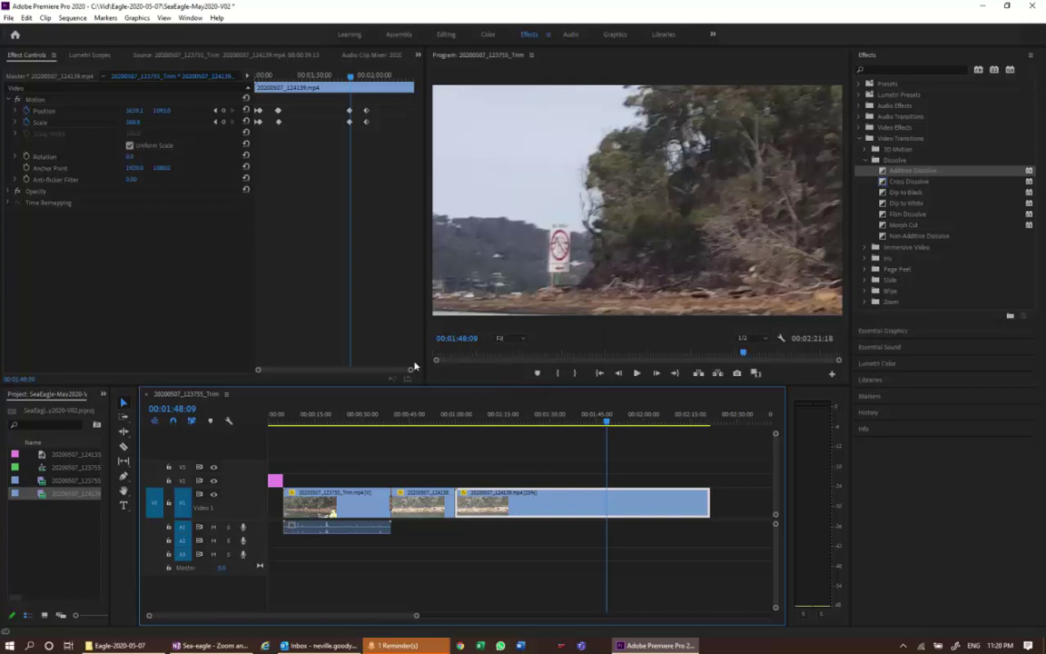
Play the sequence from about 00:00:46:11 to review the original clip leading into the slow-motion copy
mouse_move(409, 422)
left_mouse_down()
mouse_move(438, 424)
mouse_move(414, 423)
left_mouse_up()
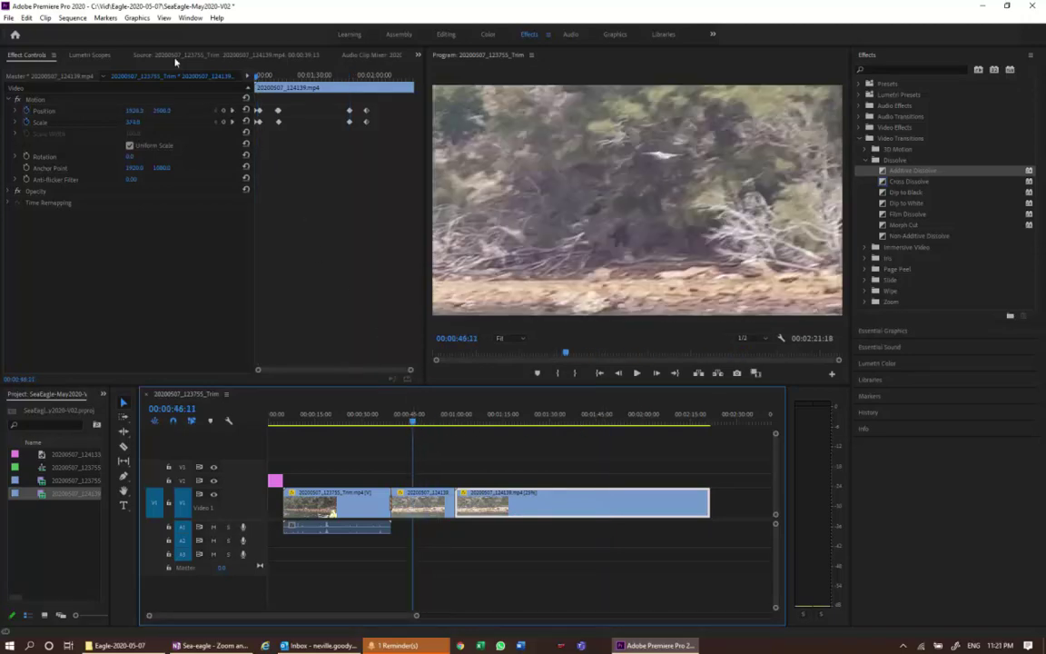
key("space")
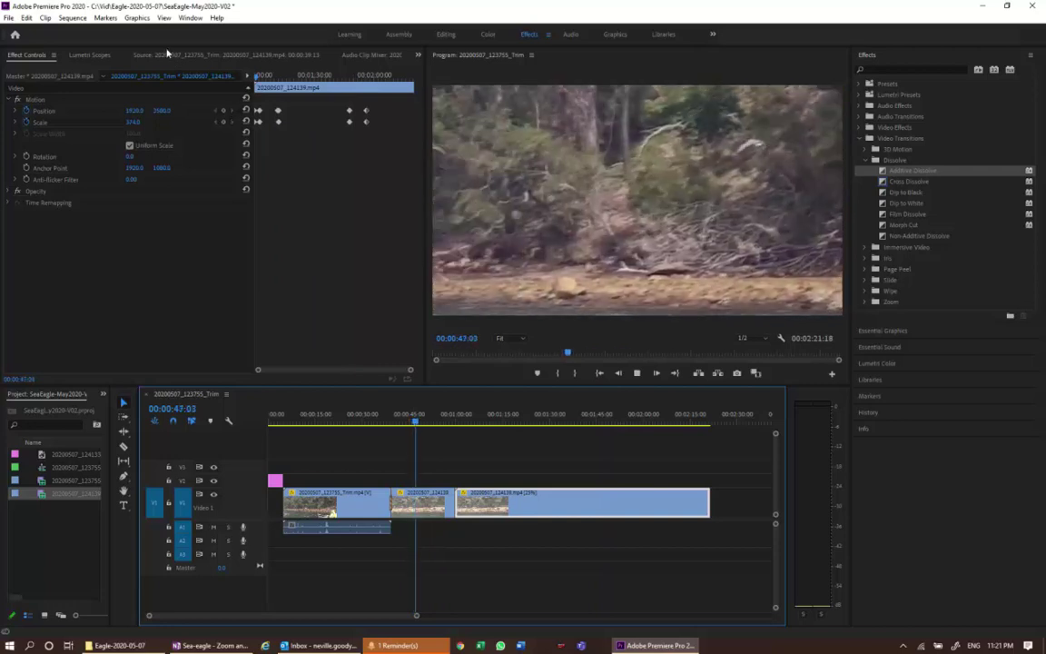